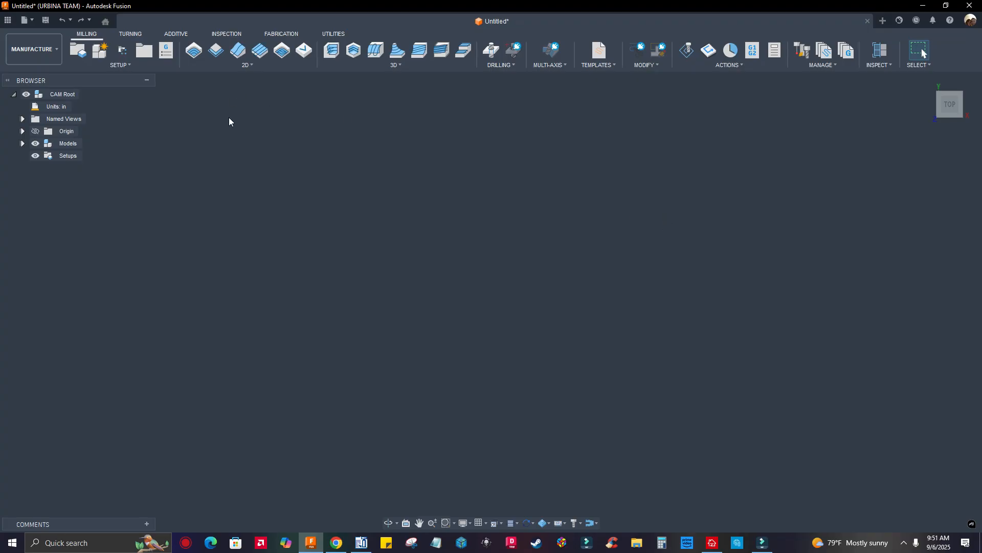
Step: Switch to the Design workspace and start a sketch on the horizontal XY origin plane
{"action": "left_click", "coordinate": [41, 49]}
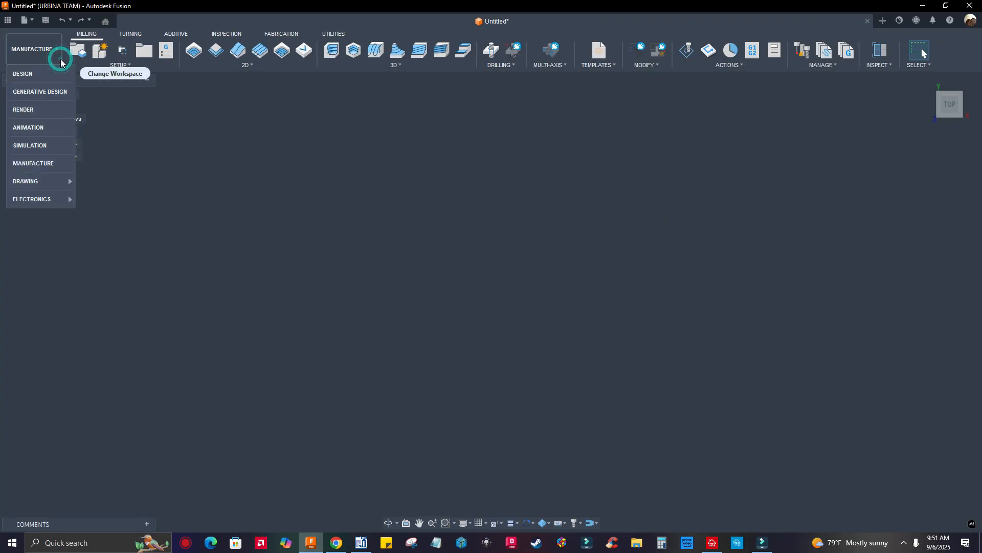
{"action": "left_click", "coordinate": [36, 75]}
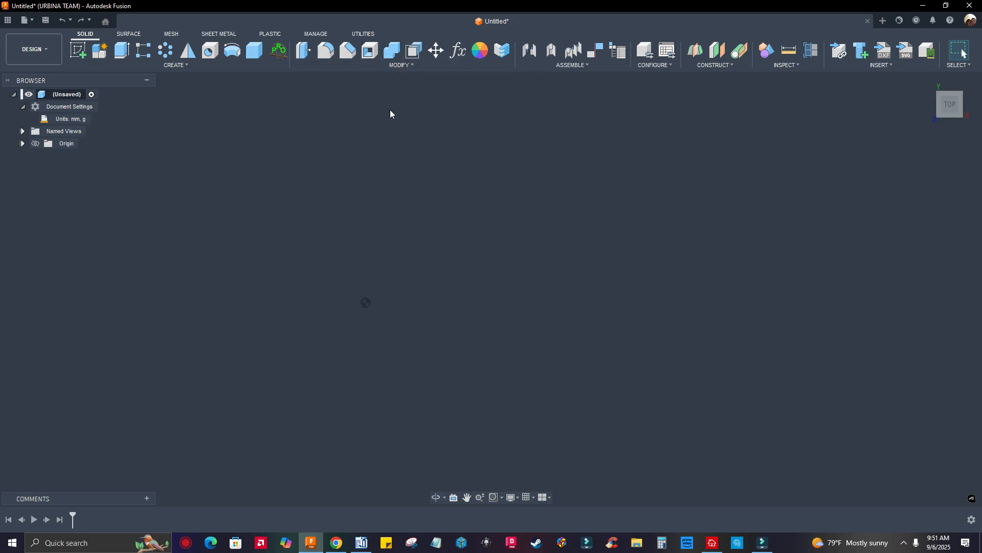
{"action": "left_click", "coordinate": [82, 52]}
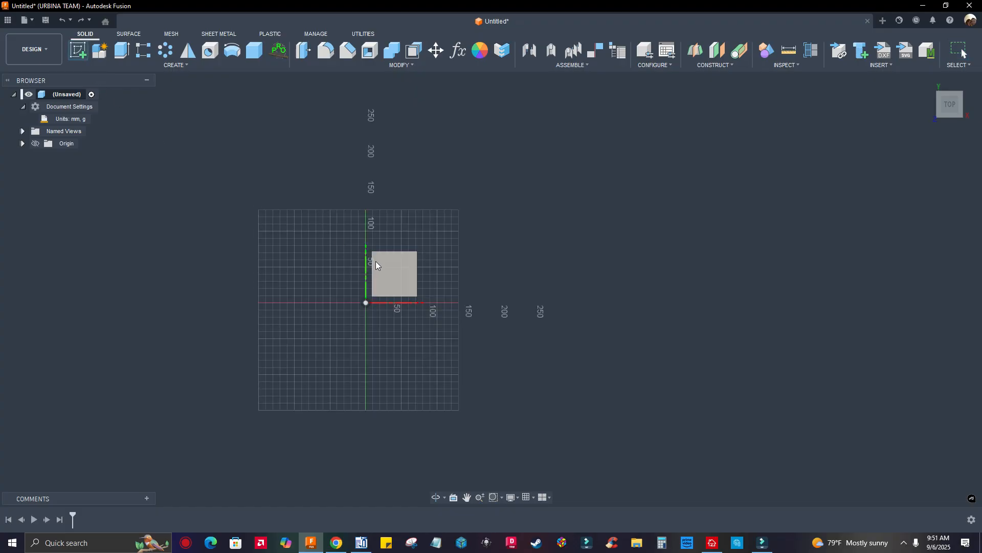
{"action": "left_click", "coordinate": [928, 83]}
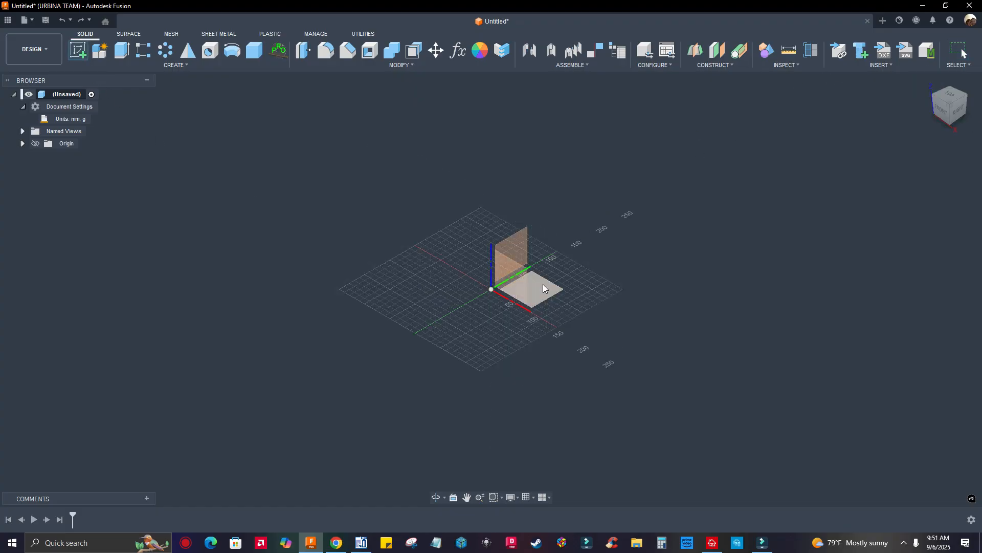
{"action": "left_click", "coordinate": [534, 290]}
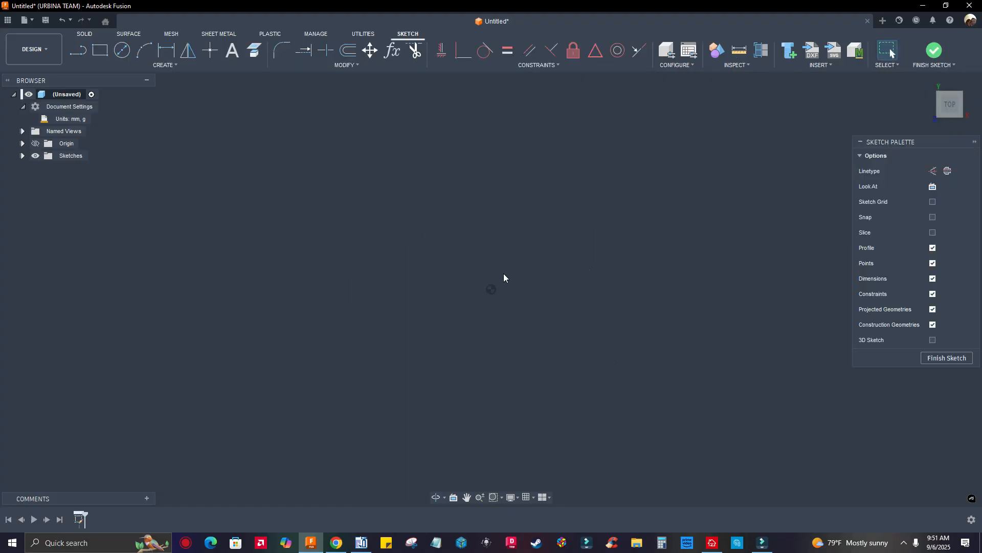
Step: Draw a two-point rectangle about 325 mm wide and 199 mm high, with its lower-left corner on the origin
{"action": "left_click", "coordinate": [103, 53]}
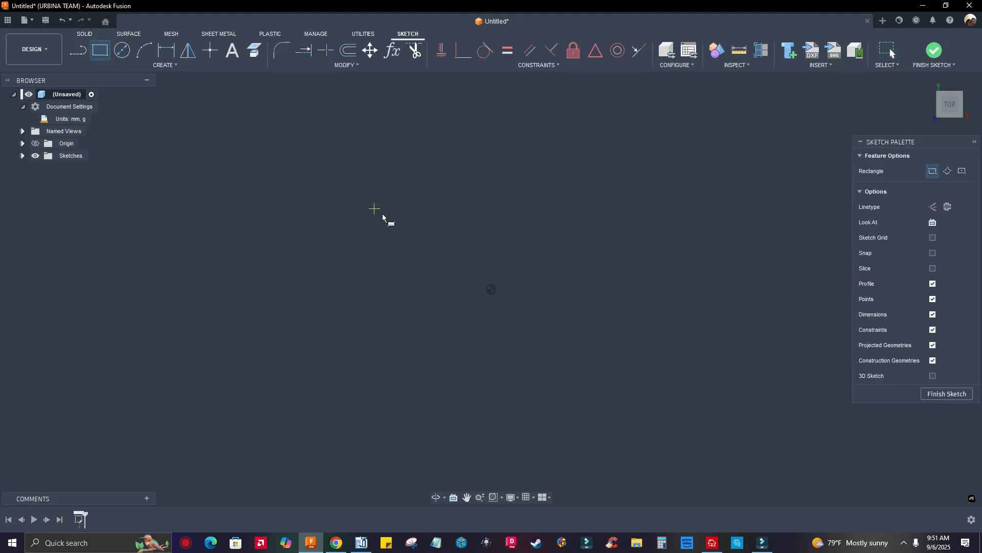
{"action": "left_click", "coordinate": [491, 288]}
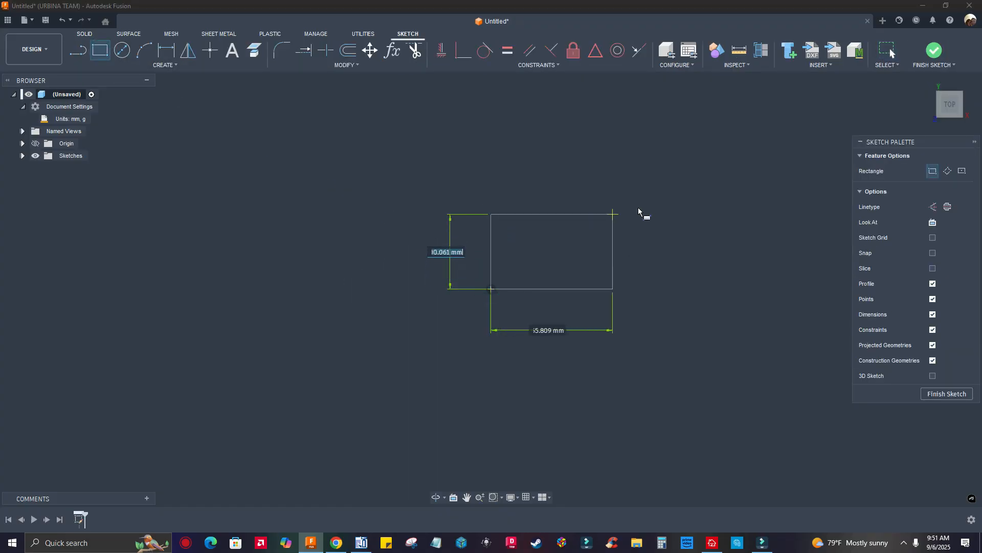
{"action": "left_click", "coordinate": [724, 147]}
{"action": "key", "text": "Escape"}
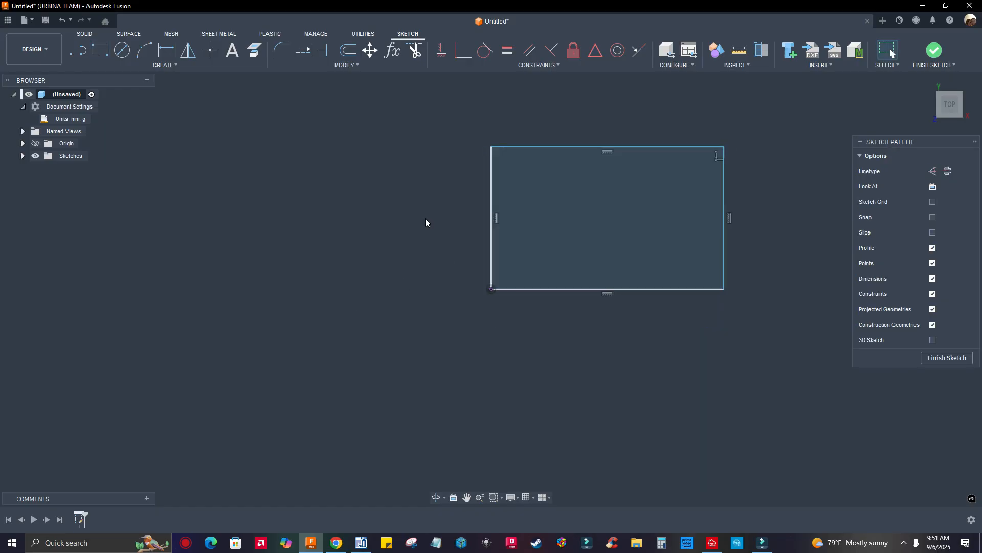
Step: Dimension the rectangle's left edge to 200 mm, with the dimension placed outside the rectangle
{"action": "middle_click_drag", "start_coordinate": [732, 291], "coordinate": [659, 322]}
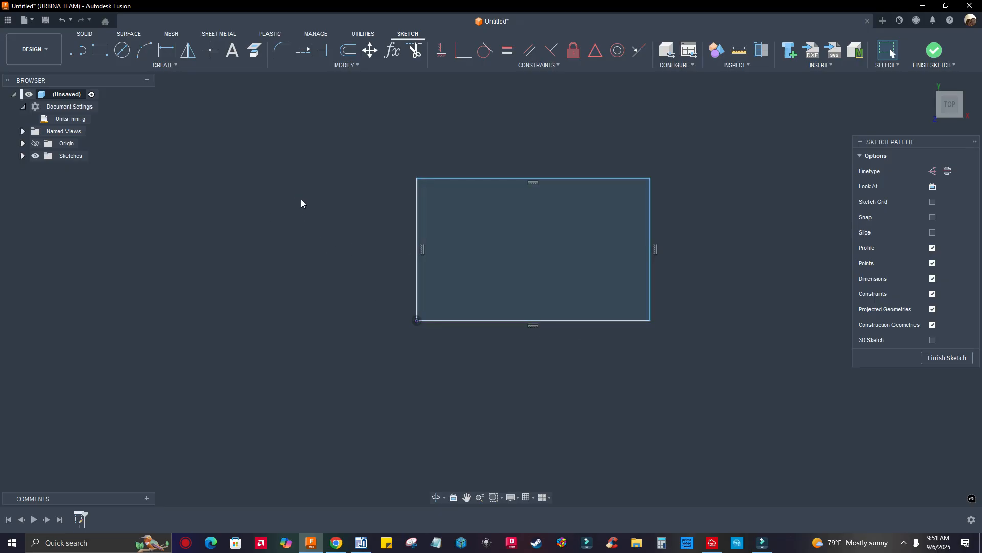
{"action": "left_click", "coordinate": [167, 52]}
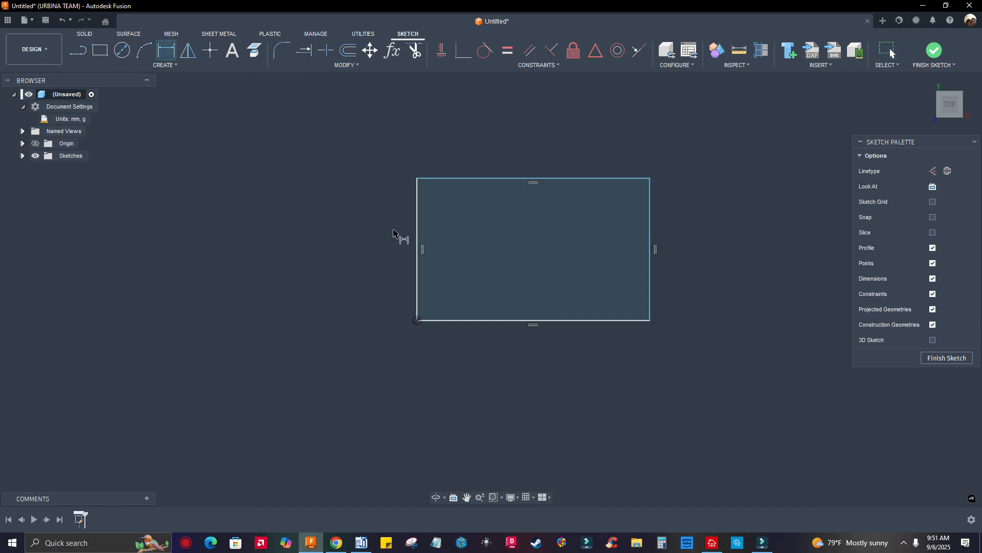
{"action": "left_click", "coordinate": [416, 248]}
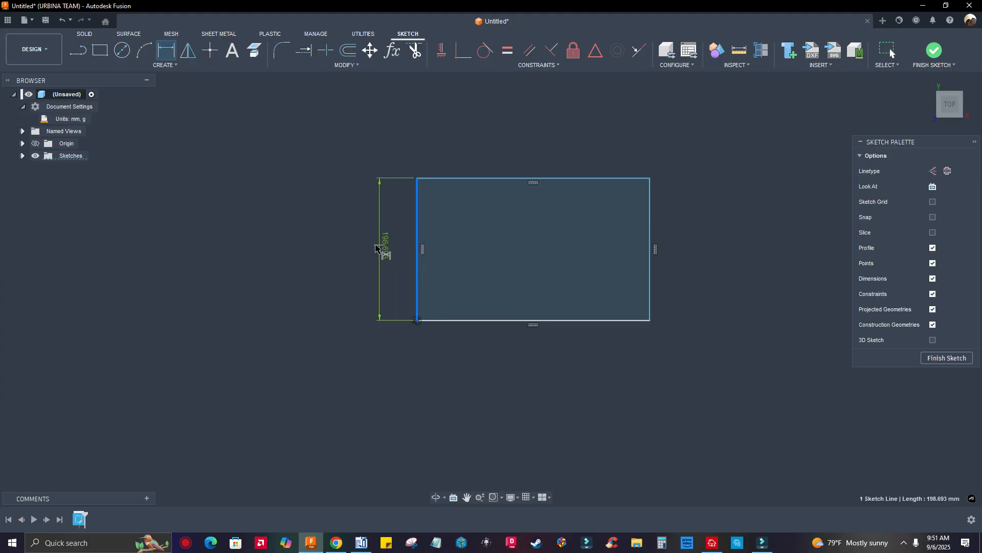
{"action": "left_click", "coordinate": [341, 250]}
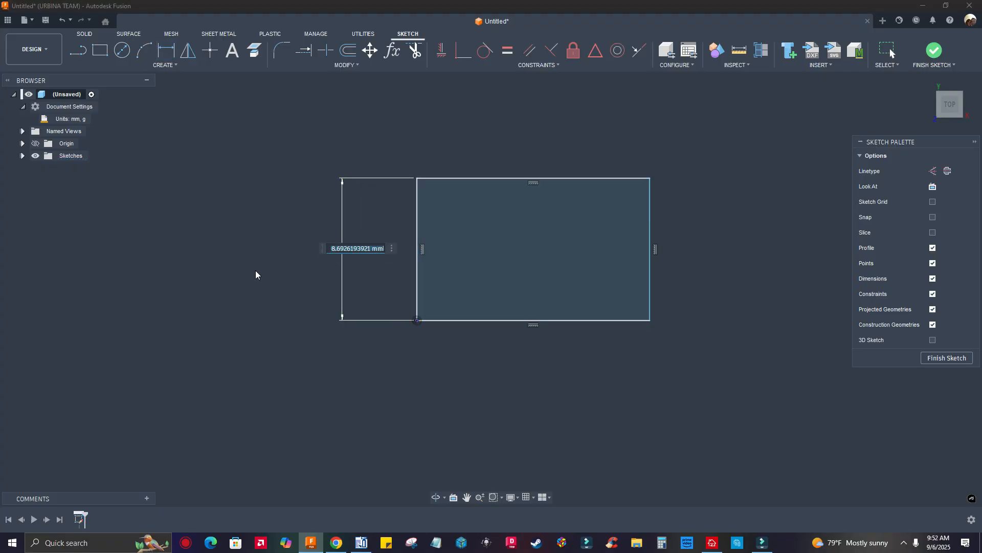
{"action": "type", "text": "200"}
{"action": "key", "text": "Return"}
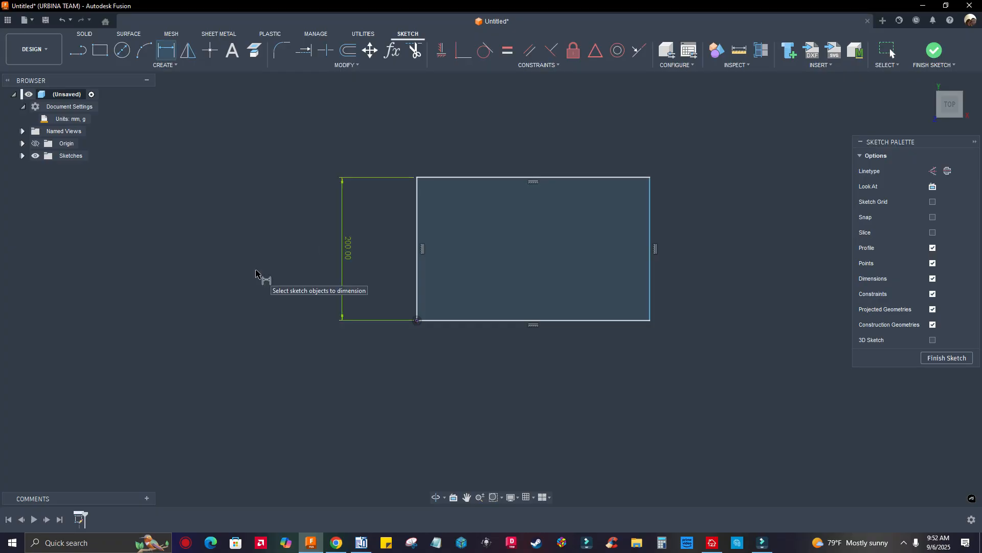
Step: Dimension the rectangle's bottom edge to 500 mm and finish the sketch
{"action": "left_click", "coordinate": [562, 323]}
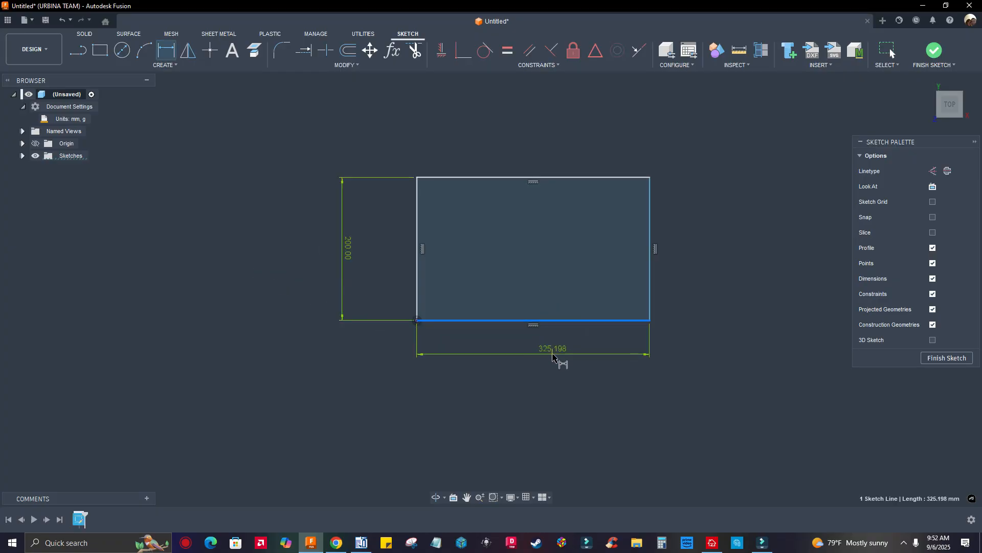
{"action": "left_click", "coordinate": [552, 388]}
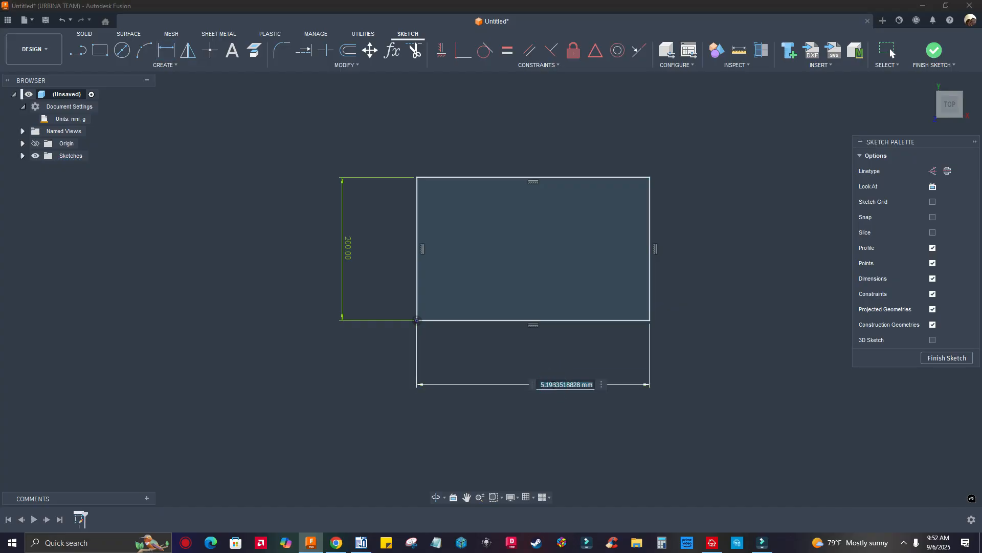
{"action": "type", "text": "500"}
{"action": "key", "text": "Return"}
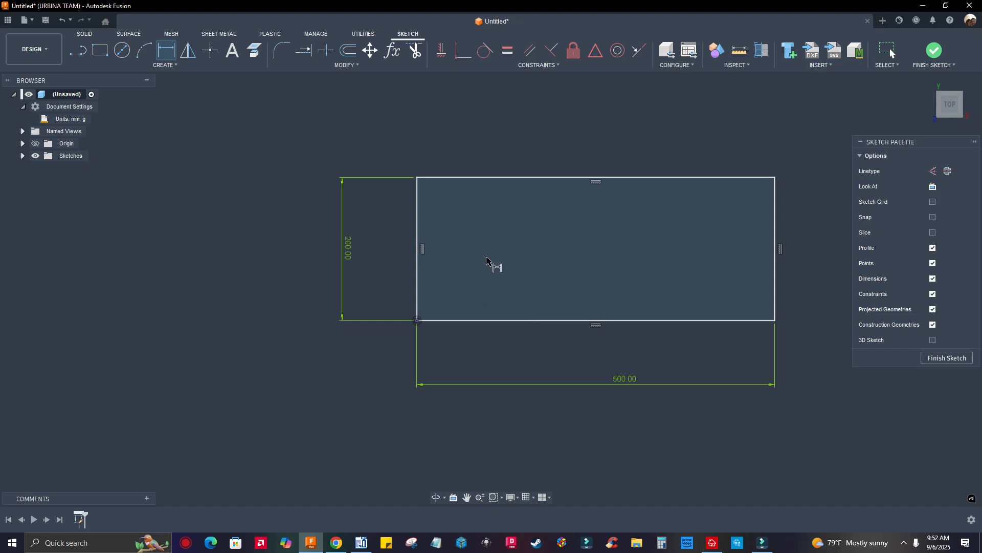
{"action": "left_click", "coordinate": [935, 51]}
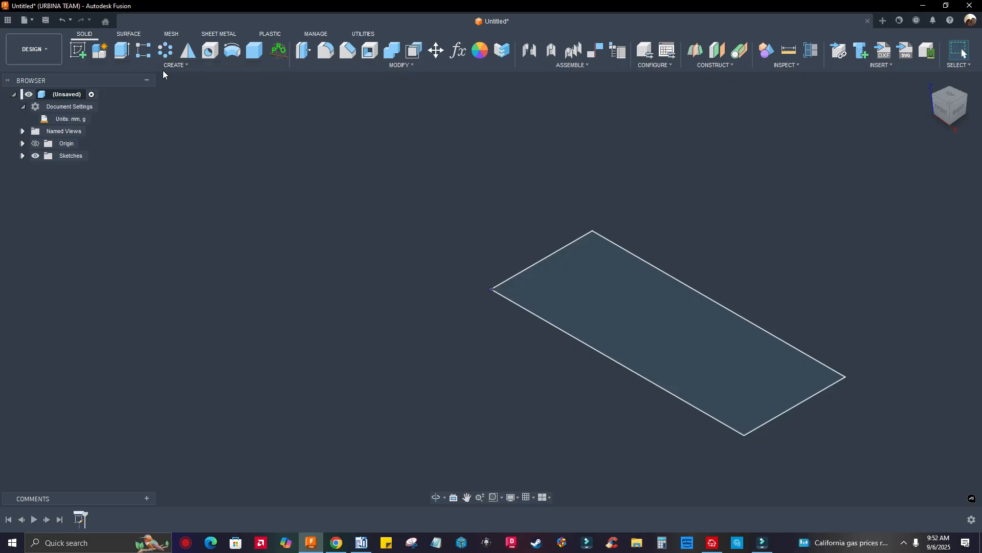
Step: Extrude the rectangular profile upward 19 mm as a new body
{"action": "left_click", "coordinate": [125, 50]}
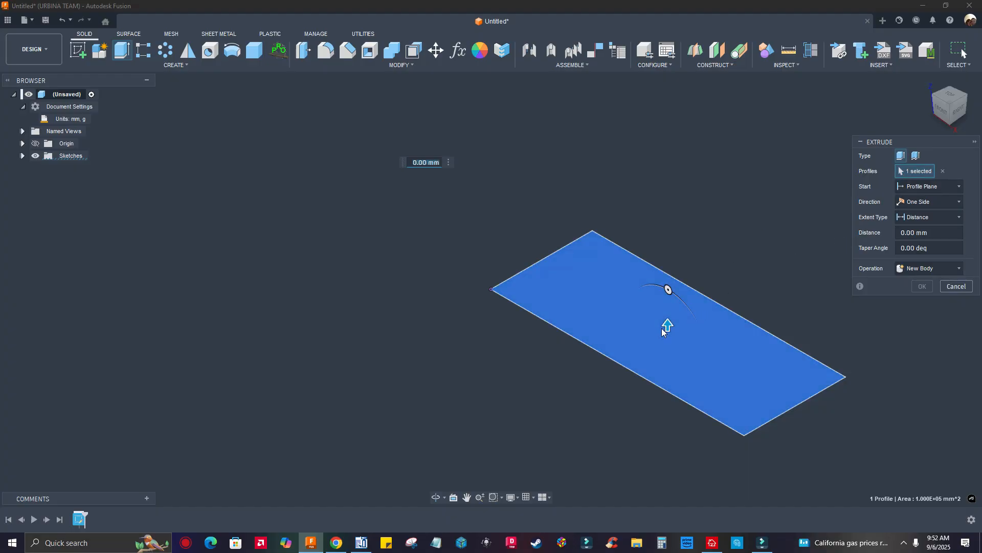
{"action": "left_click_drag", "start_coordinate": [667, 326], "coordinate": [667, 307]}
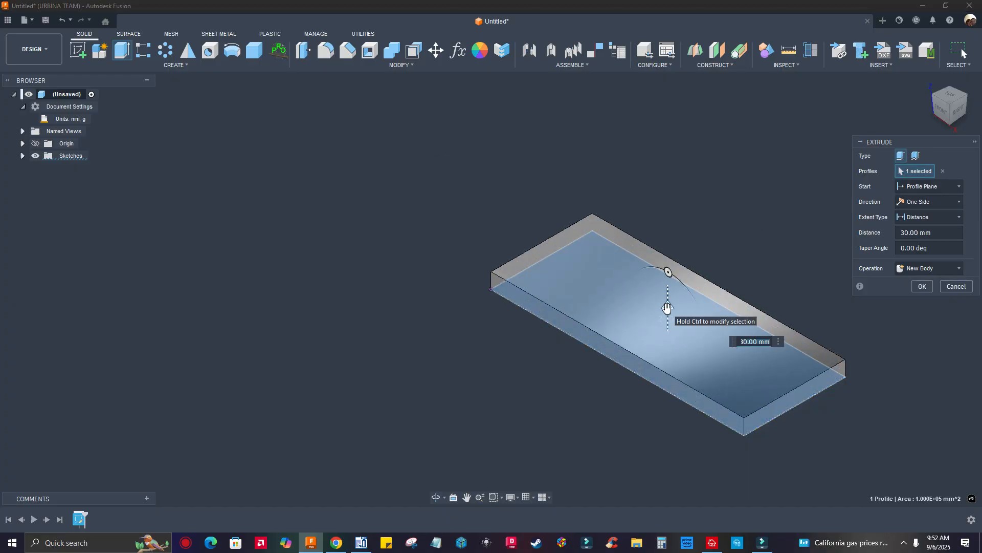
{"action": "type", "text": "41"}
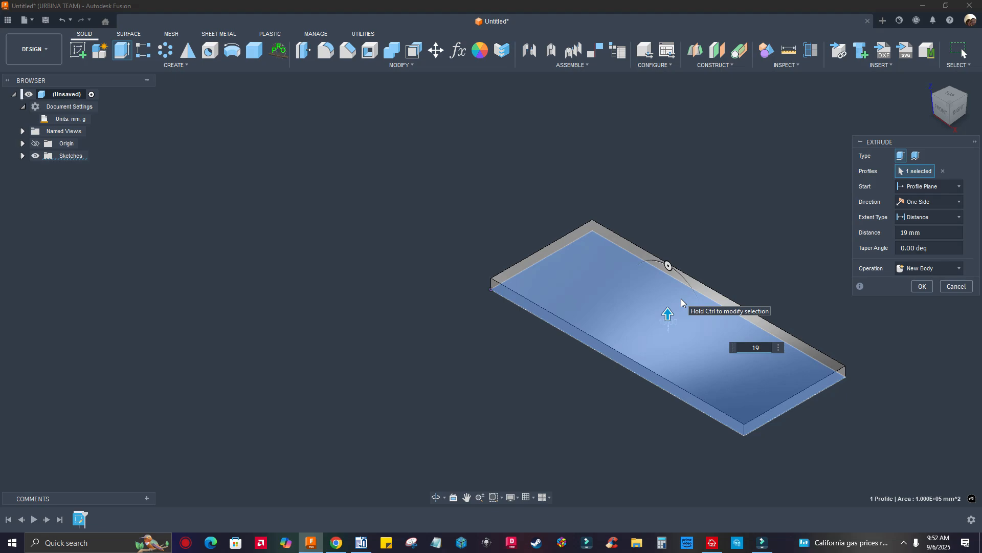
{"action": "key", "text": "Return"}
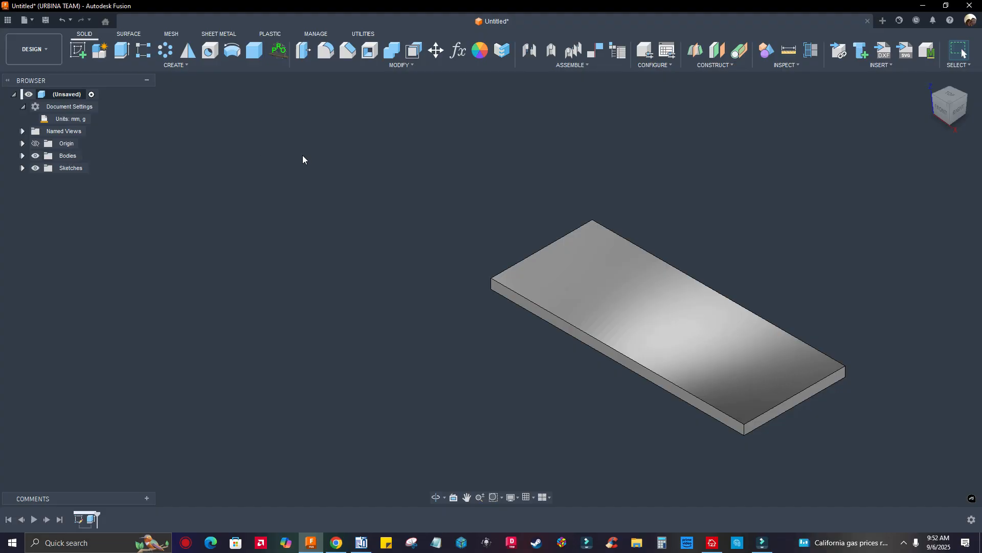
Step: Create a component from the board's body, leaving its default name
{"action": "right_click", "coordinate": [73, 157]}
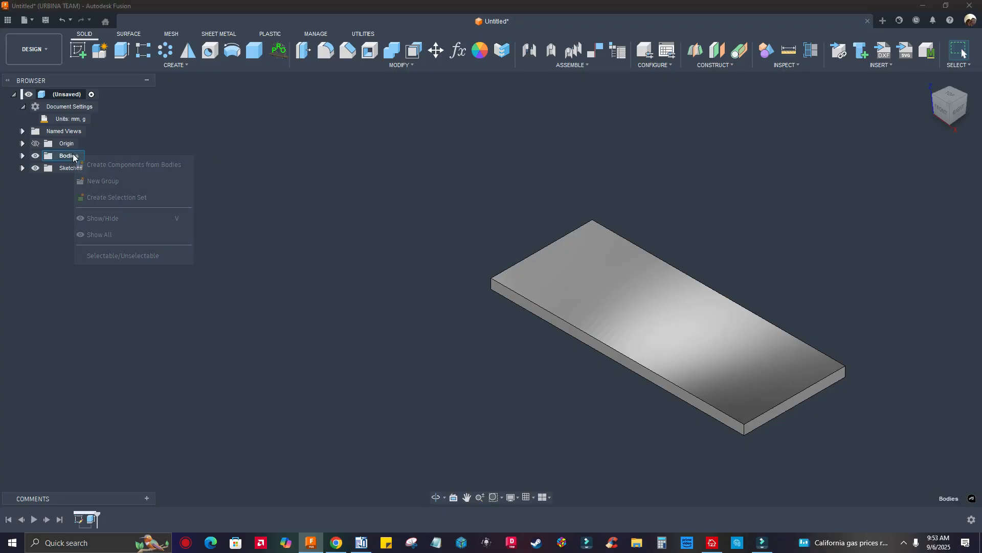
{"action": "left_click", "coordinate": [105, 165]}
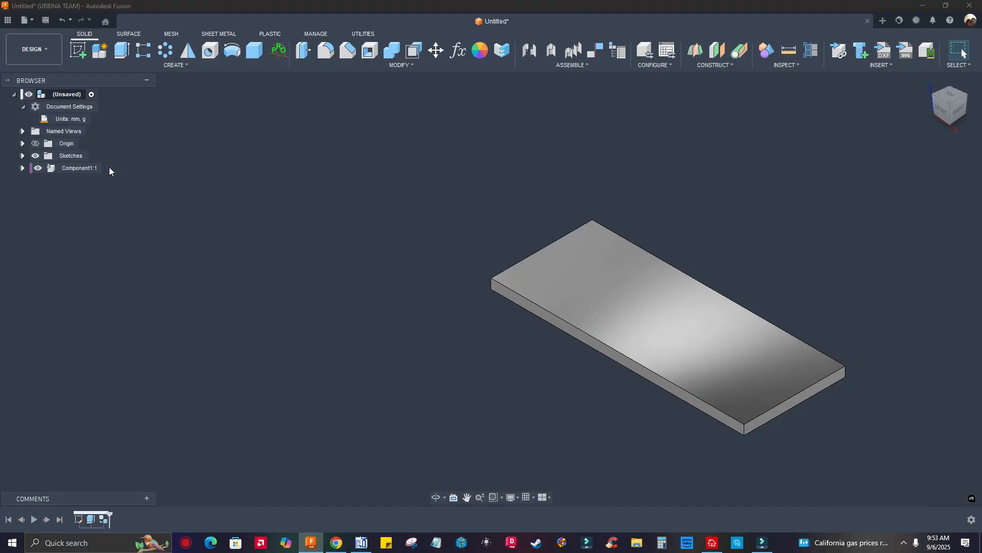
{"action": "double_click", "coordinate": [80, 169]}
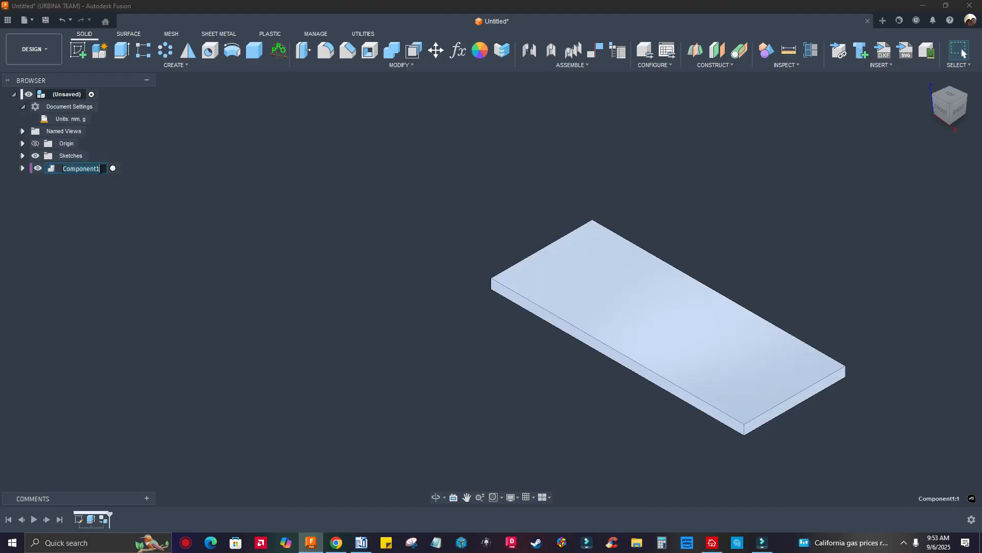
{"action": "left_click", "coordinate": [147, 178]}
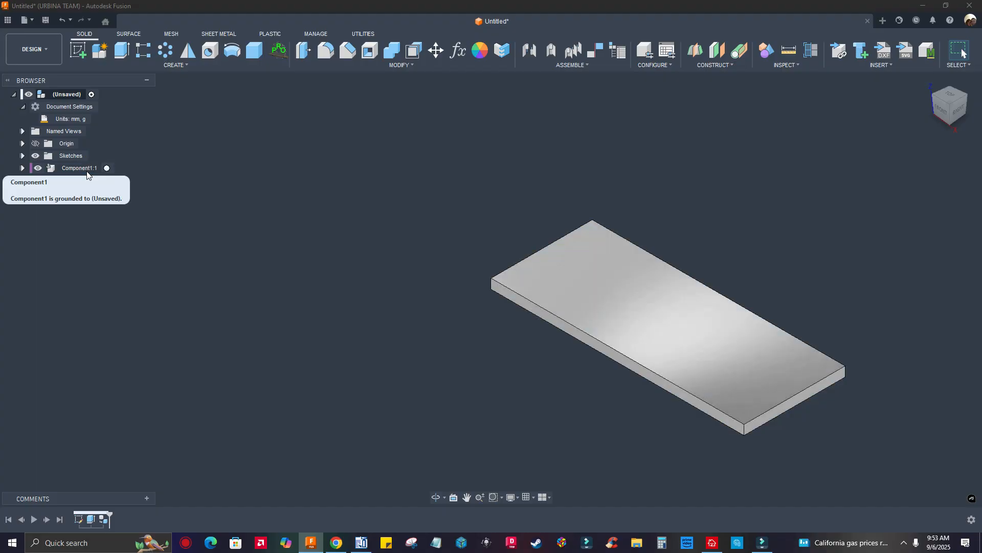
{"action": "middle_click_drag", "start_coordinate": [531, 336], "coordinate": [472, 309]}
{"action": "middle_click_drag", "start_coordinate": [838, 323], "coordinate": [780, 308]}
{"action": "middle_click_drag", "start_coordinate": [624, 317], "coordinate": [606, 325]}
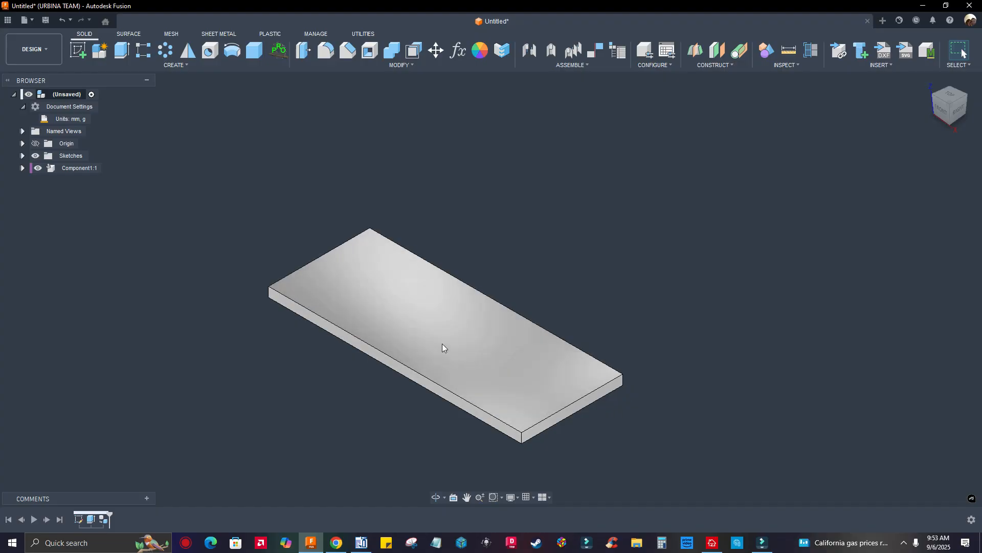
{"action": "scroll", "coordinate": [355, 313], "scroll_direction": "up", "scroll_amount": 3}
{"action": "scroll", "coordinate": [379, 327], "scroll_direction": "down", "scroll_amount": 2}
{"action": "scroll", "coordinate": [389, 312], "scroll_direction": "up", "scroll_amount": 2}
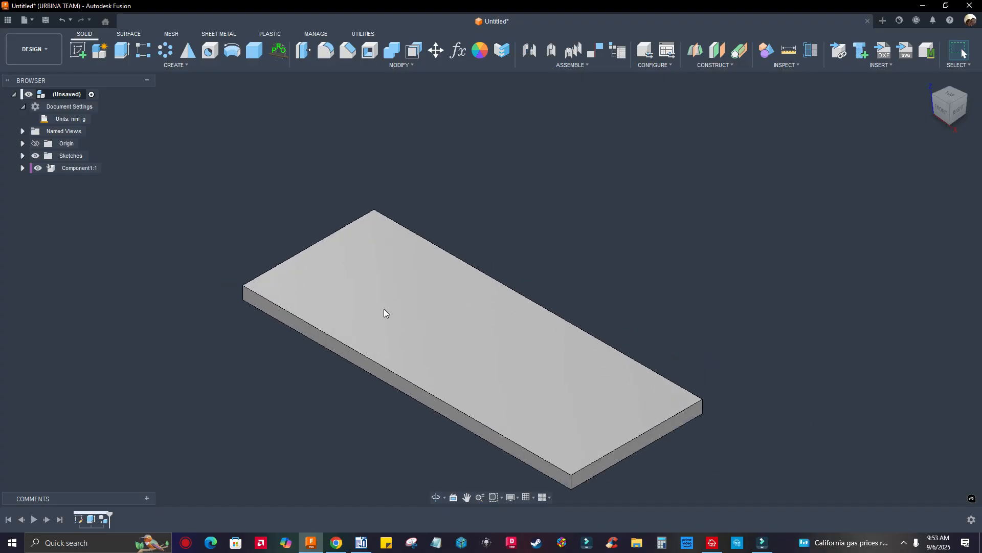
{"action": "scroll", "coordinate": [394, 289], "scroll_direction": "down", "scroll_amount": 2}
{"action": "scroll", "coordinate": [381, 289], "scroll_direction": "up", "scroll_amount": 3}
{"action": "scroll", "coordinate": [400, 276], "scroll_direction": "down", "scroll_amount": 1}
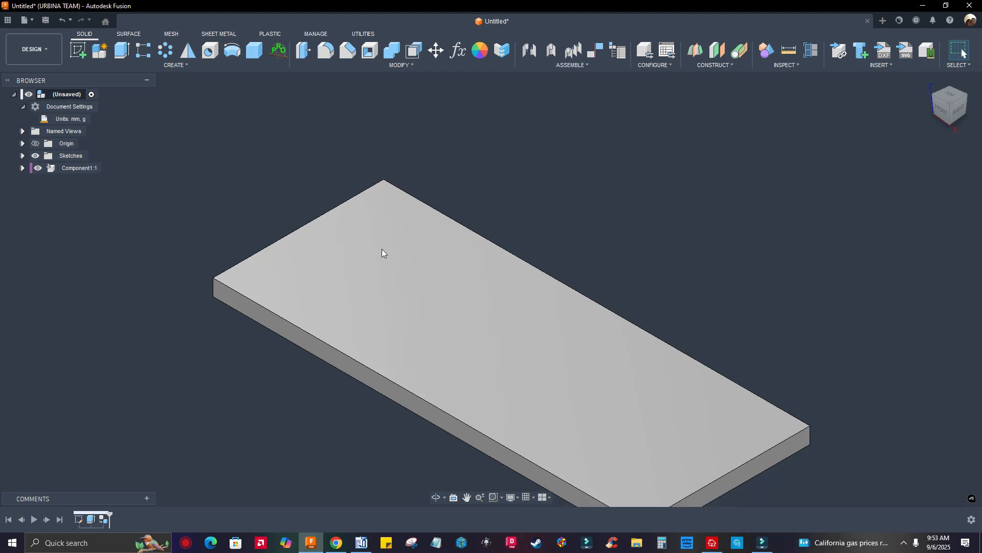
{"action": "scroll", "coordinate": [480, 291], "scroll_direction": "down", "scroll_amount": 1}
{"action": "scroll", "coordinate": [480, 290], "scroll_direction": "down", "scroll_amount": 1}
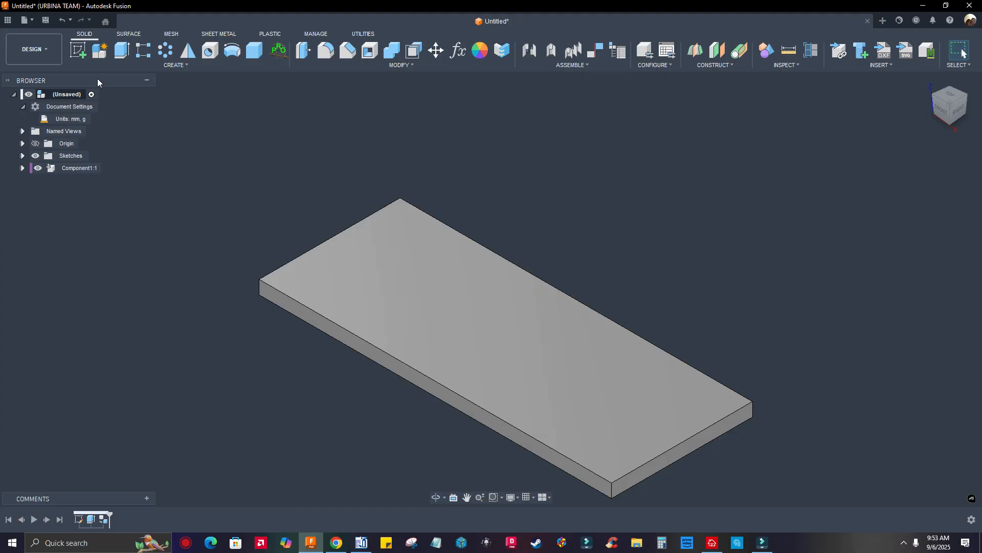
Step: Start a sketch on the board's top face and draw a 100 mm diameter circle near its centre
{"action": "left_click", "coordinate": [82, 52]}
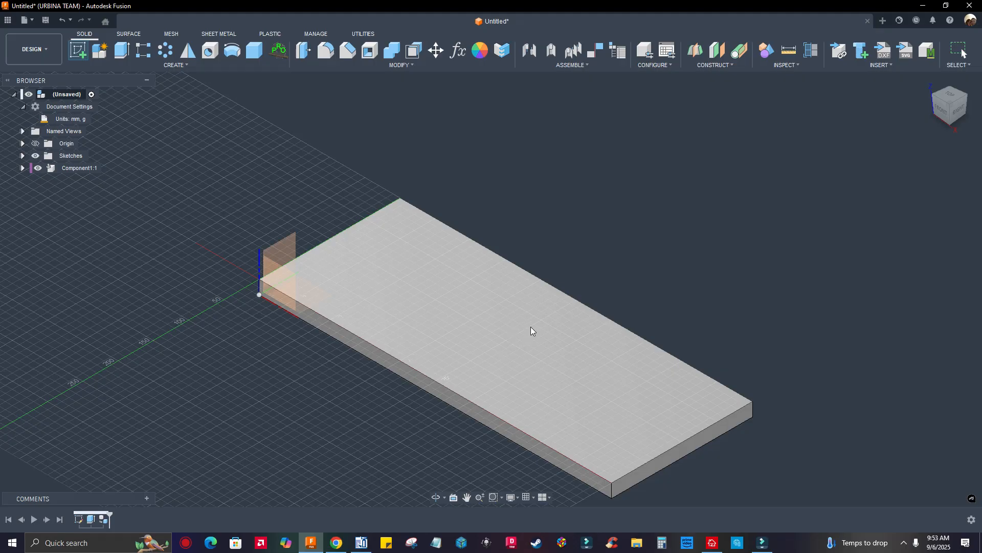
{"action": "left_click", "coordinate": [507, 344]}
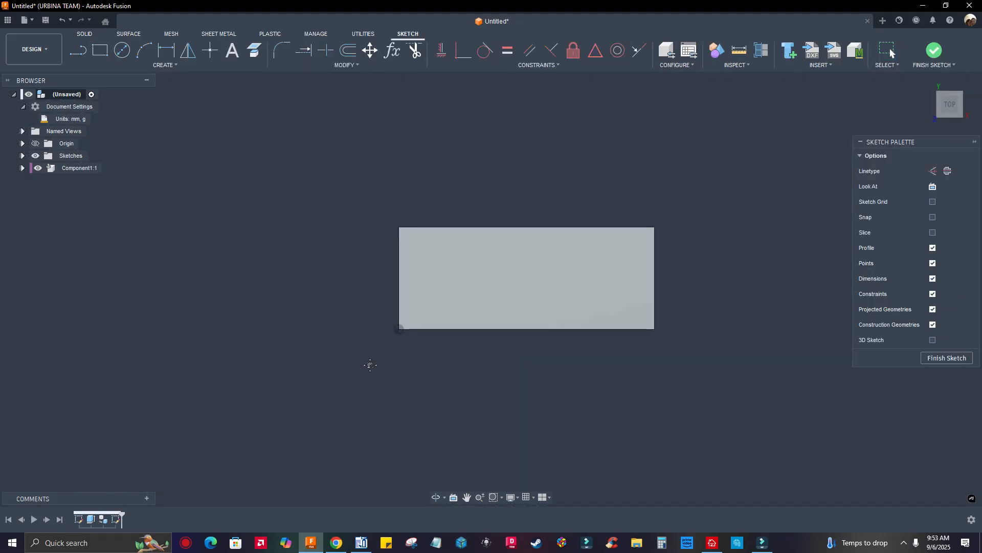
{"action": "left_click", "coordinate": [122, 54]}
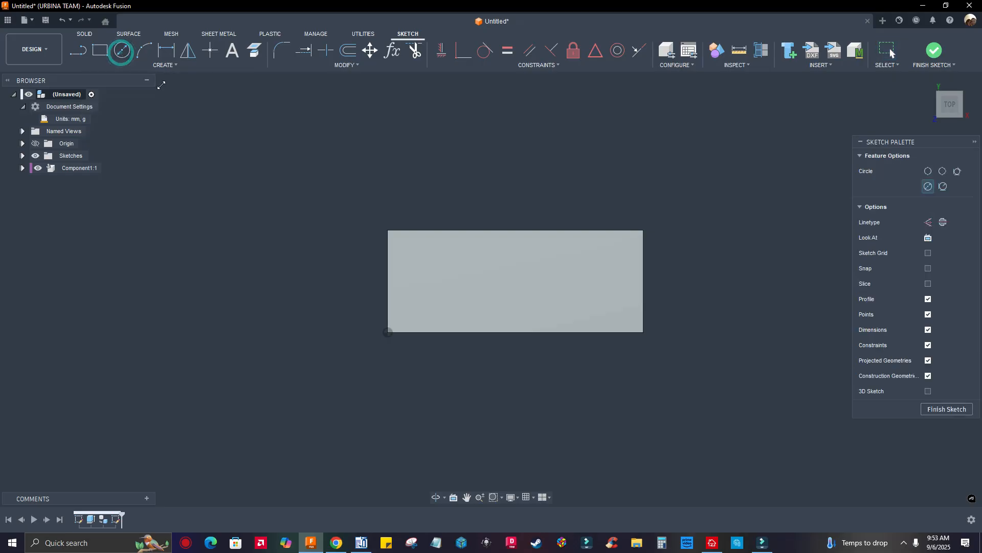
{"action": "scroll", "coordinate": [461, 278], "scroll_direction": "up", "scroll_amount": 2}
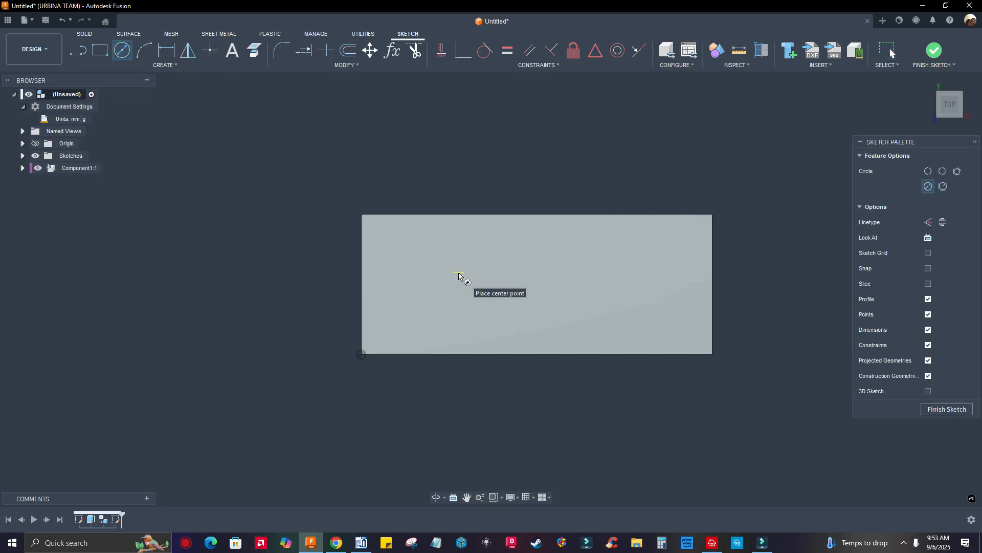
{"action": "scroll", "coordinate": [536, 285], "scroll_direction": "up", "scroll_amount": 2}
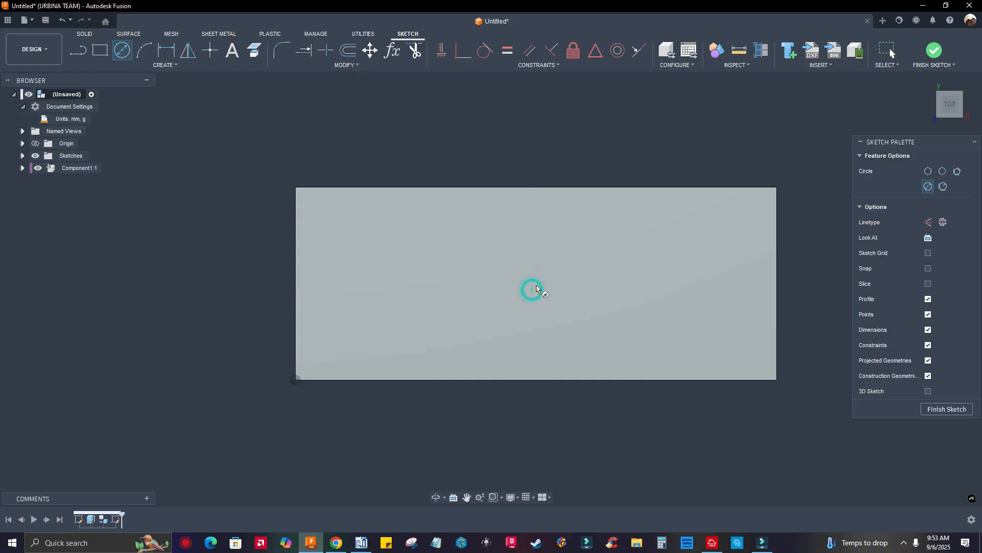
{"action": "left_click", "coordinate": [536, 289]}
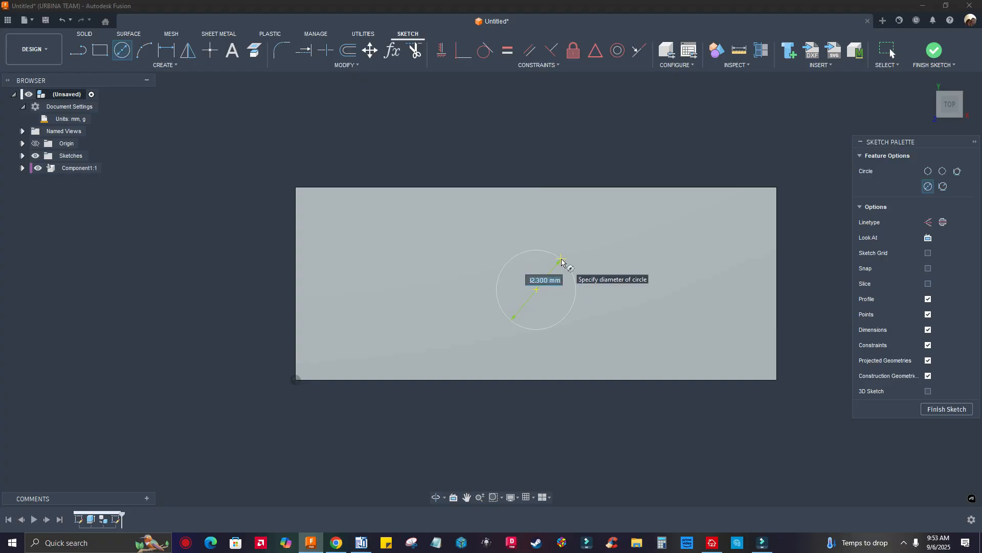
{"action": "type", "text": "100"}
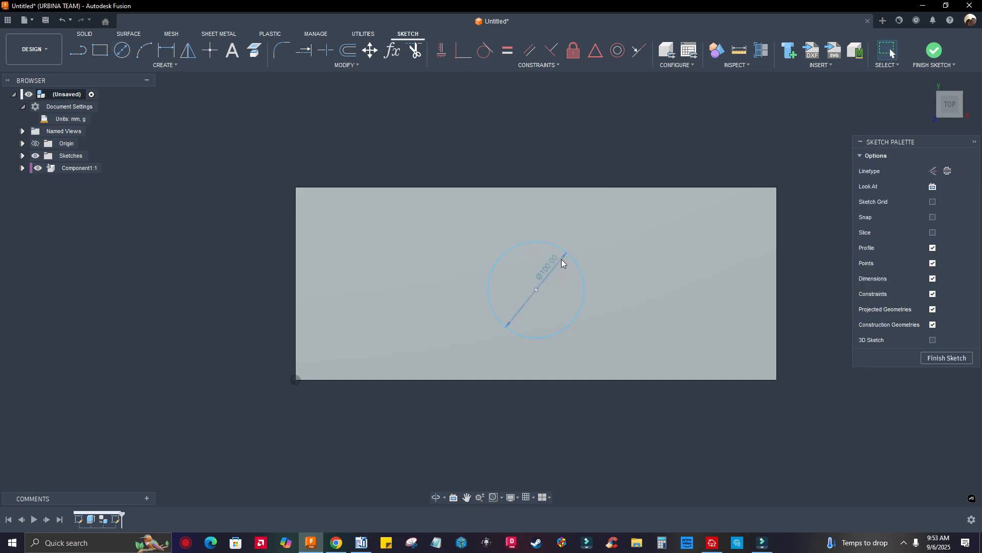
{"action": "key", "text": "Return"}
{"action": "key", "text": "Escape"}
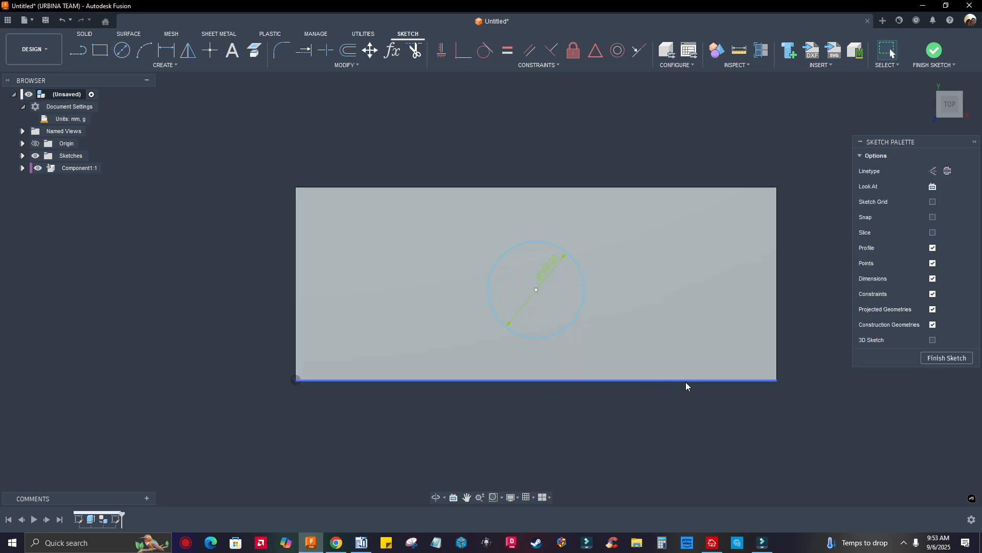
Step: Add driven dimensions to the board's bottom and right edges, placed outside the board
{"action": "middle_click_drag", "start_coordinate": [595, 434], "coordinate": [464, 409]}
{"action": "scroll", "coordinate": [463, 351], "scroll_direction": "up", "scroll_amount": 3}
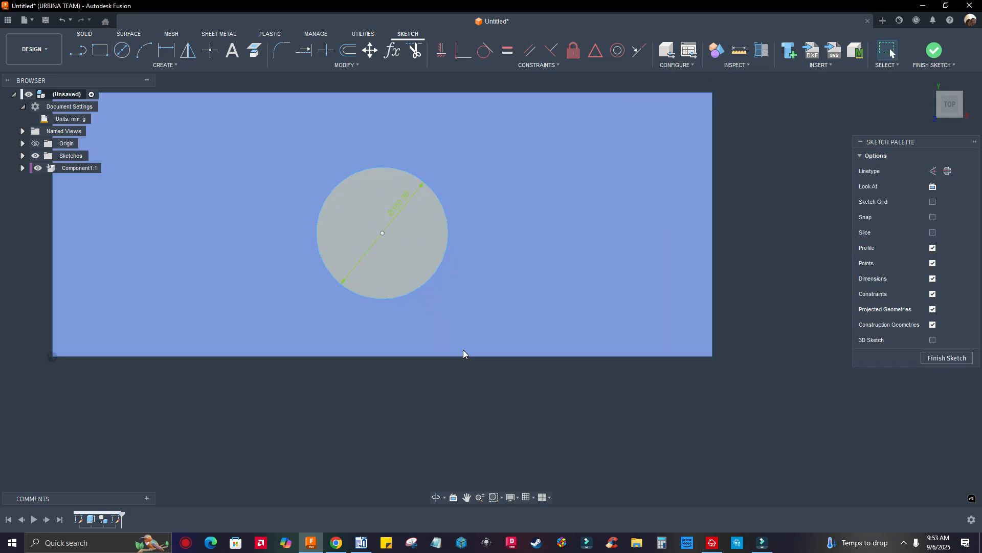
{"action": "scroll", "coordinate": [483, 390], "scroll_direction": "down", "scroll_amount": 4}
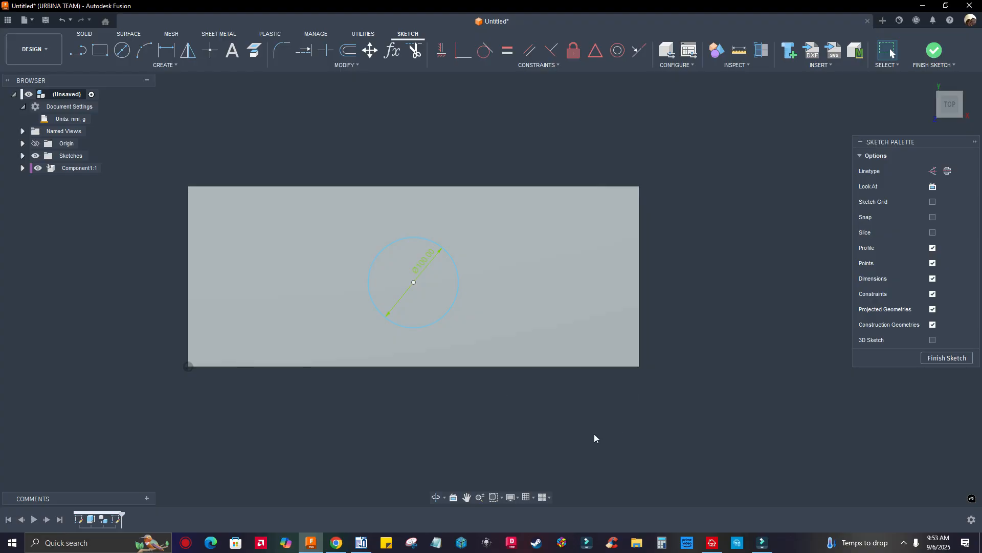
{"action": "left_click", "coordinate": [170, 53]}
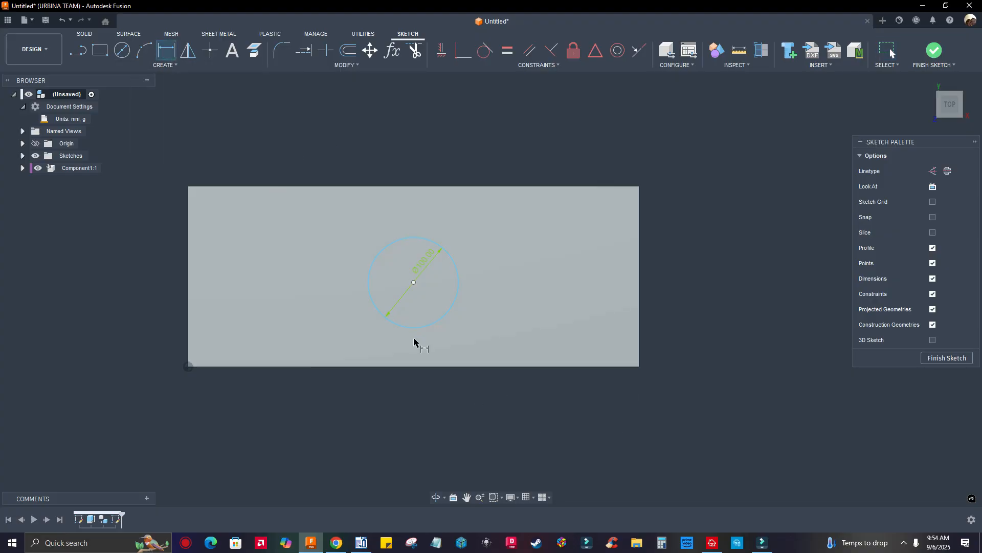
{"action": "left_click", "coordinate": [424, 367]}
{"action": "left_click", "coordinate": [424, 445]}
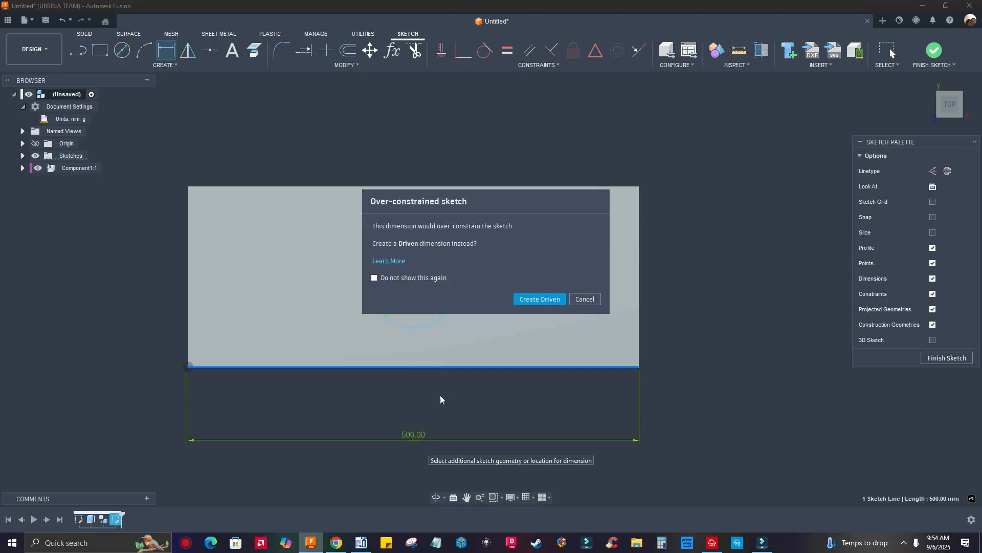
{"action": "left_click", "coordinate": [538, 299]}
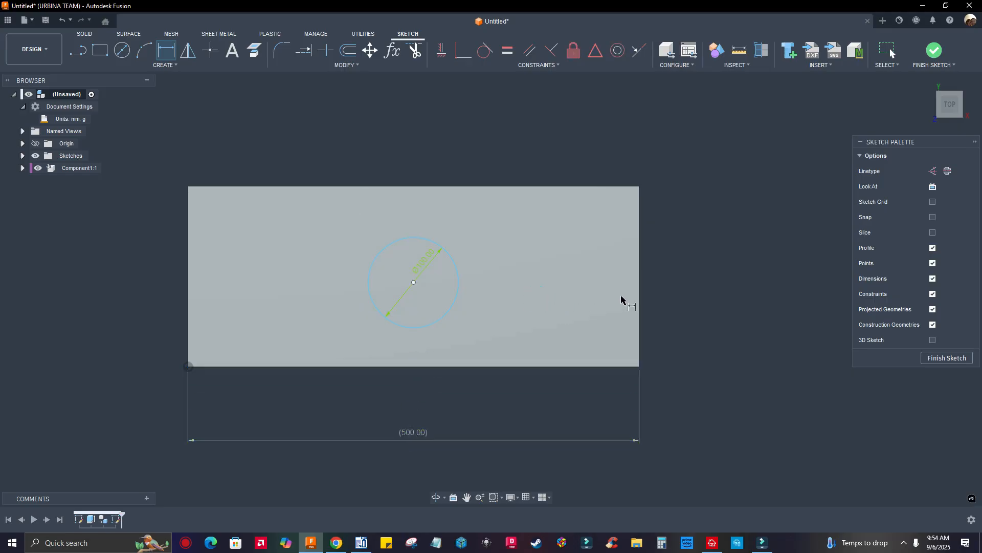
{"action": "left_click", "coordinate": [639, 305]}
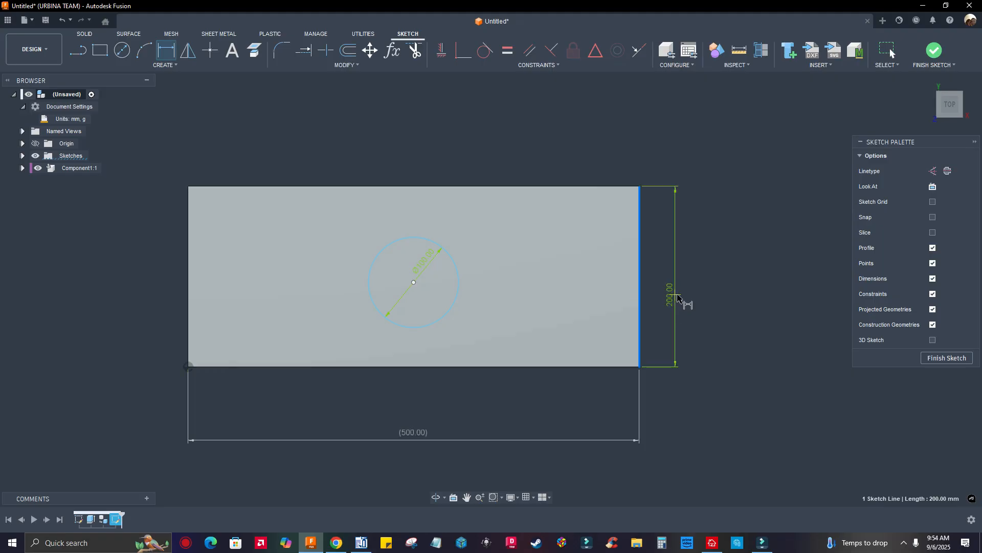
{"action": "left_click", "coordinate": [727, 291]}
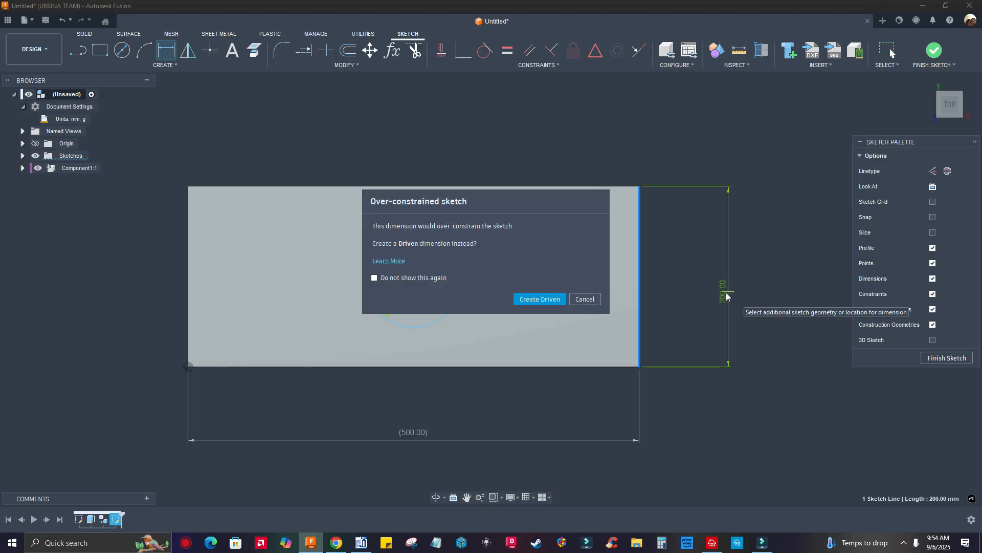
{"action": "left_click", "coordinate": [540, 299]}
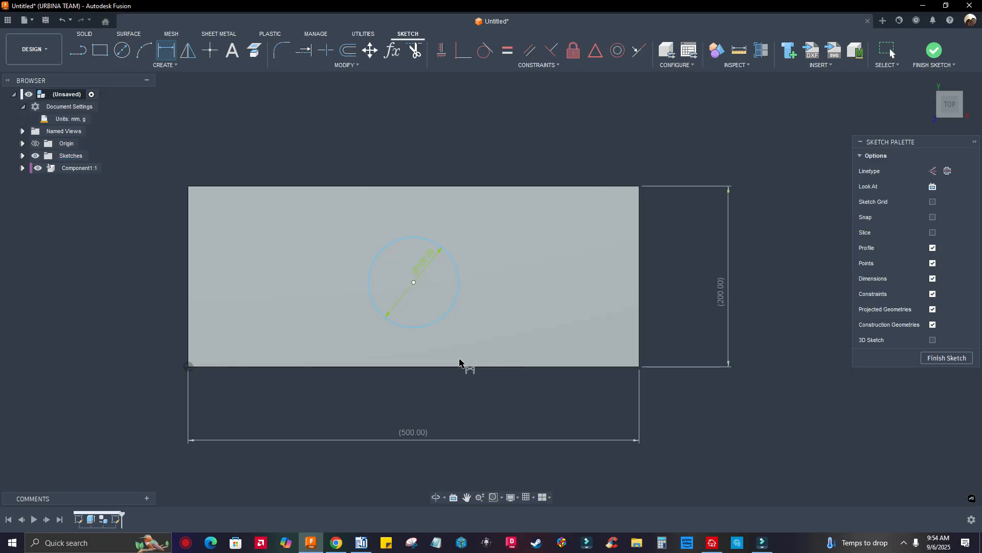
Step: Dimension the circle centre's horizontal distance to the board's upper-right corner as the driven length dimension divided by 2
{"action": "left_click", "coordinate": [414, 283]}
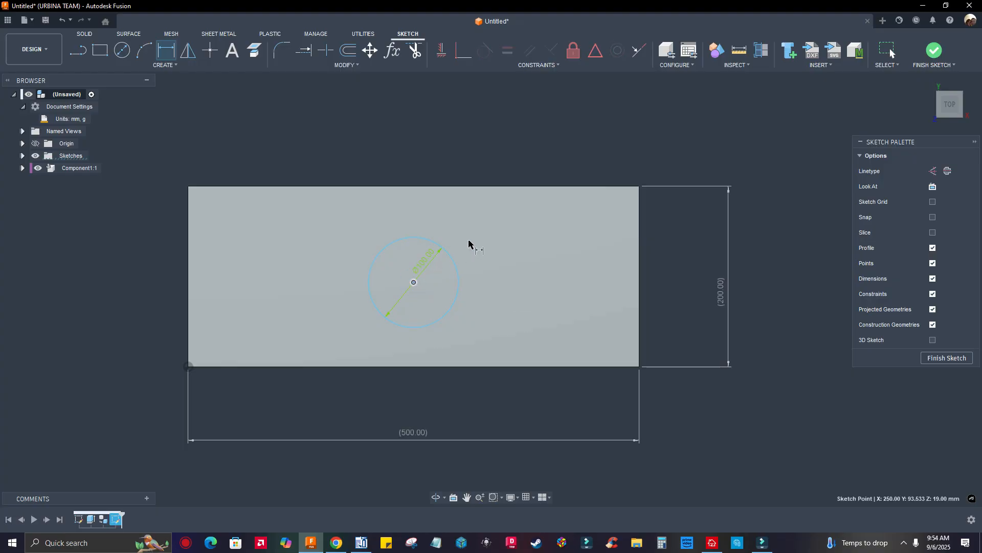
{"action": "left_click", "coordinate": [639, 186]}
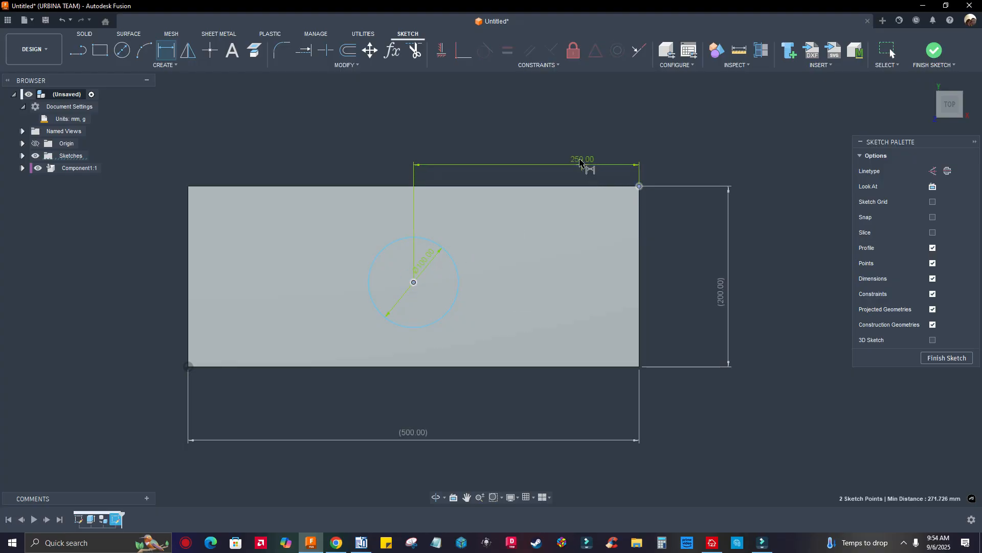
{"action": "left_click", "coordinate": [565, 126]}
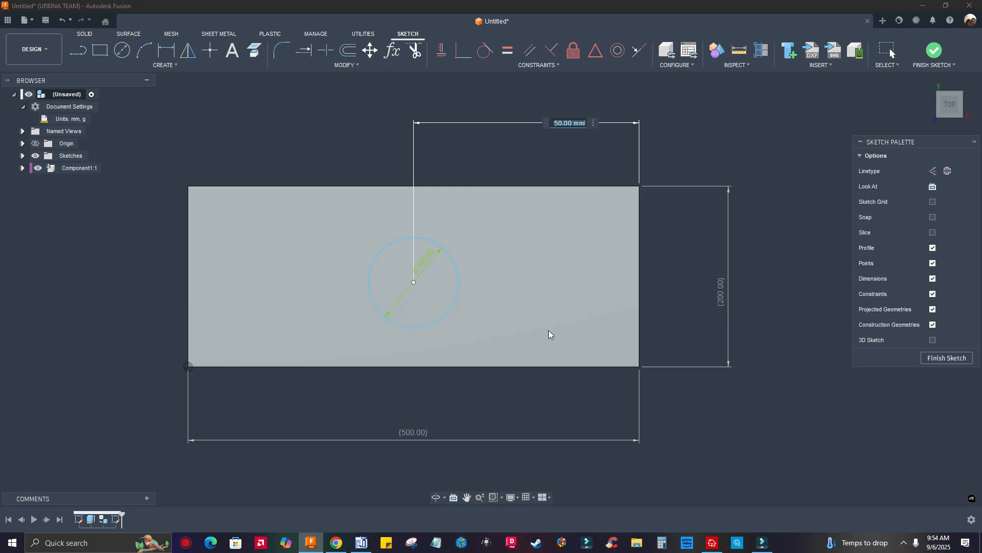
{"action": "left_click", "coordinate": [412, 439]}
{"action": "type", "text": "/2"}
{"action": "key", "text": "Return"}
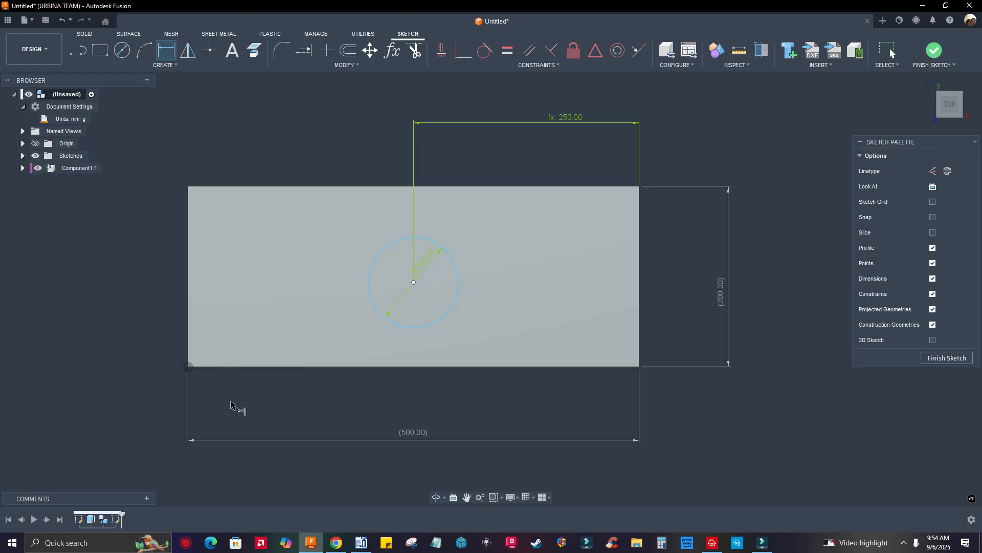
Step: Dimension the circle centre's vertical distance to the board's lower-left corner as the driven width dimension (d7) divided by 2
{"action": "left_click", "coordinate": [414, 282]}
{"action": "left_click", "coordinate": [188, 366]}
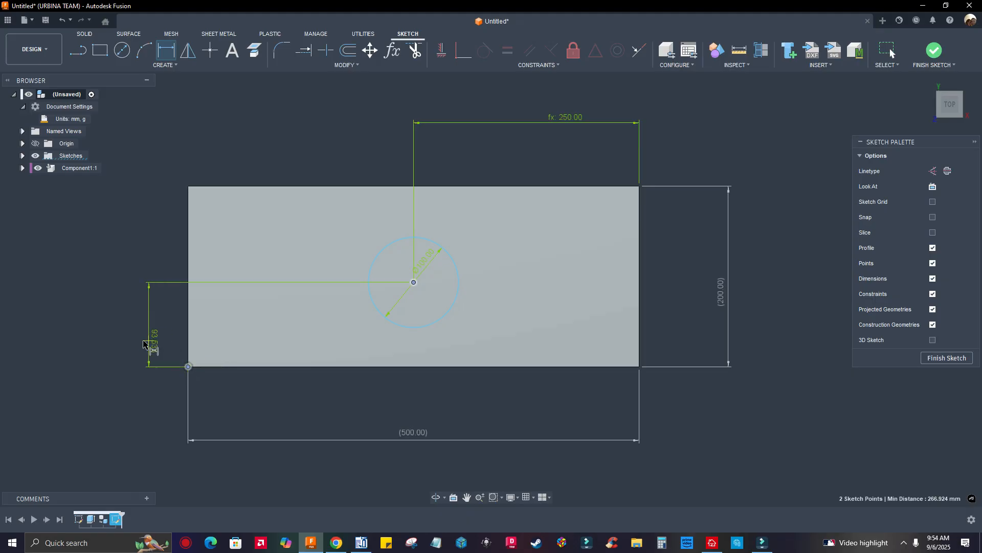
{"action": "left_click", "coordinate": [101, 336]}
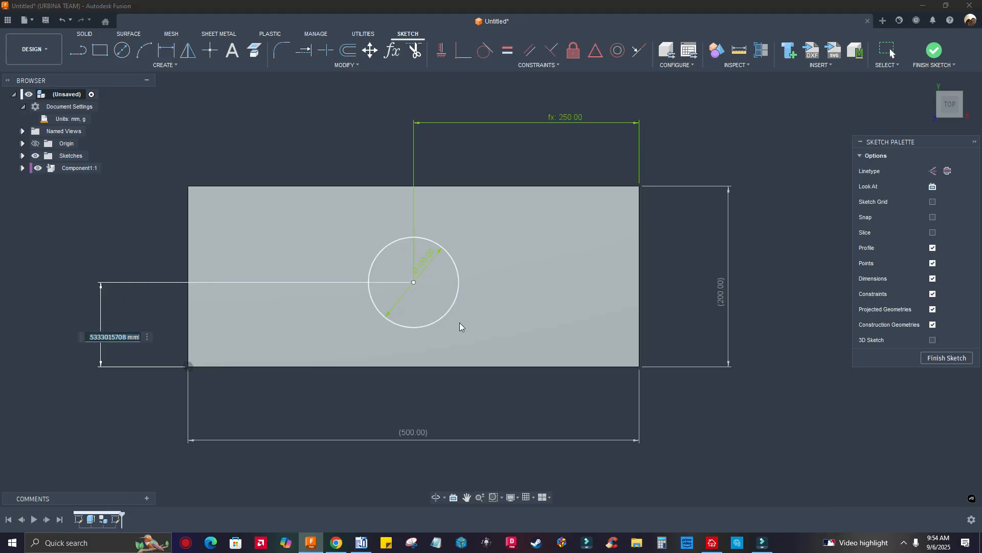
{"action": "left_click", "coordinate": [719, 300]}
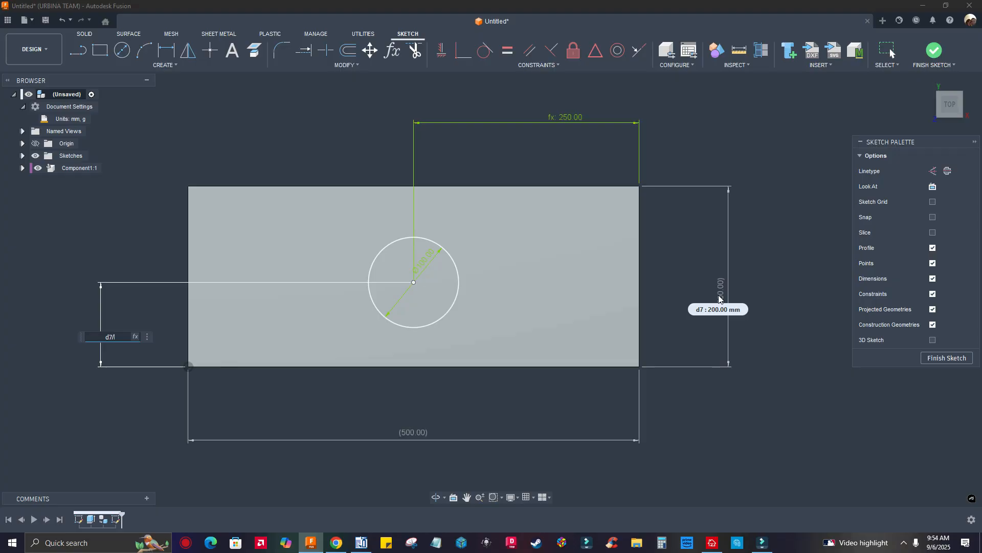
{"action": "type", "text": "/2"}
{"action": "key", "text": "Return"}
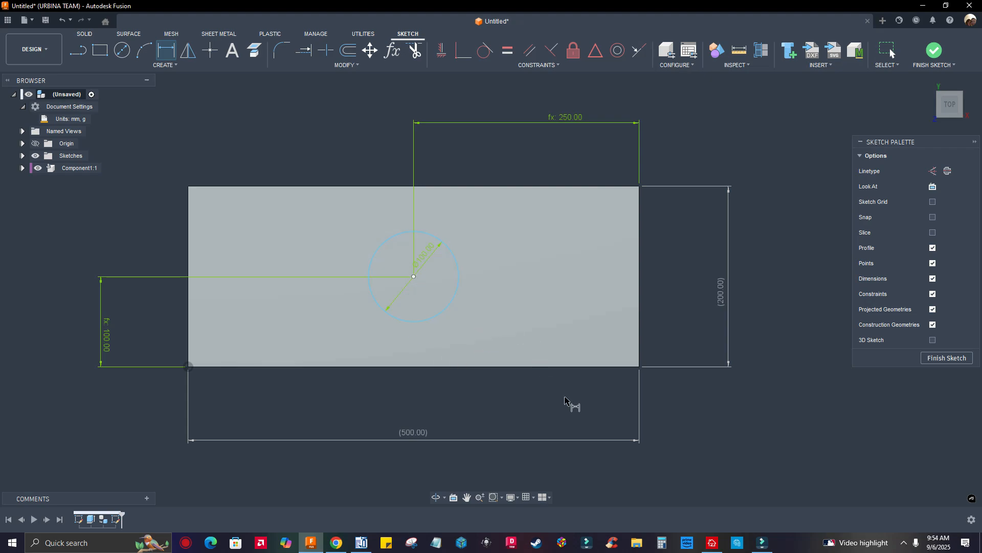
{"action": "middle_click_drag", "start_coordinate": [570, 401], "coordinate": [508, 386]}
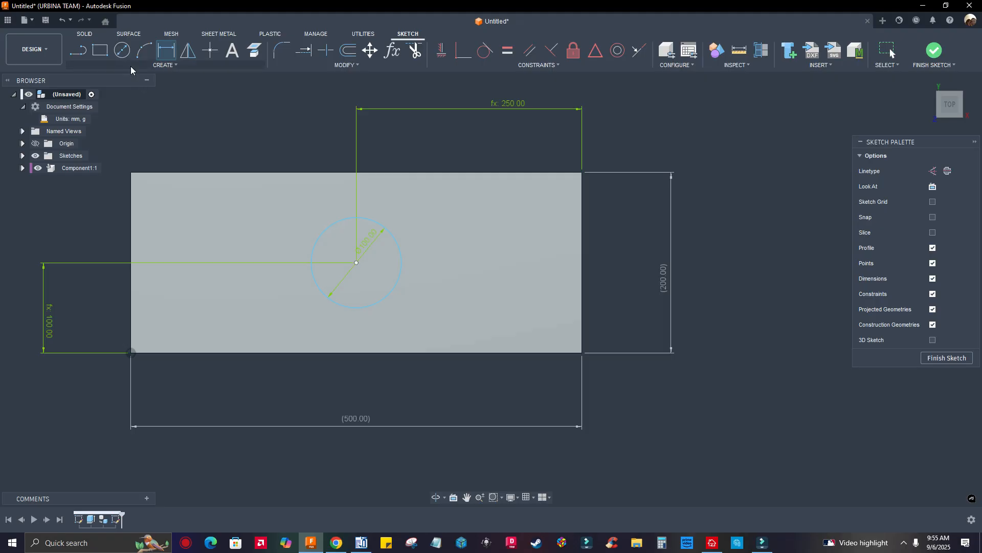
{"action": "left_click", "coordinate": [125, 54]}
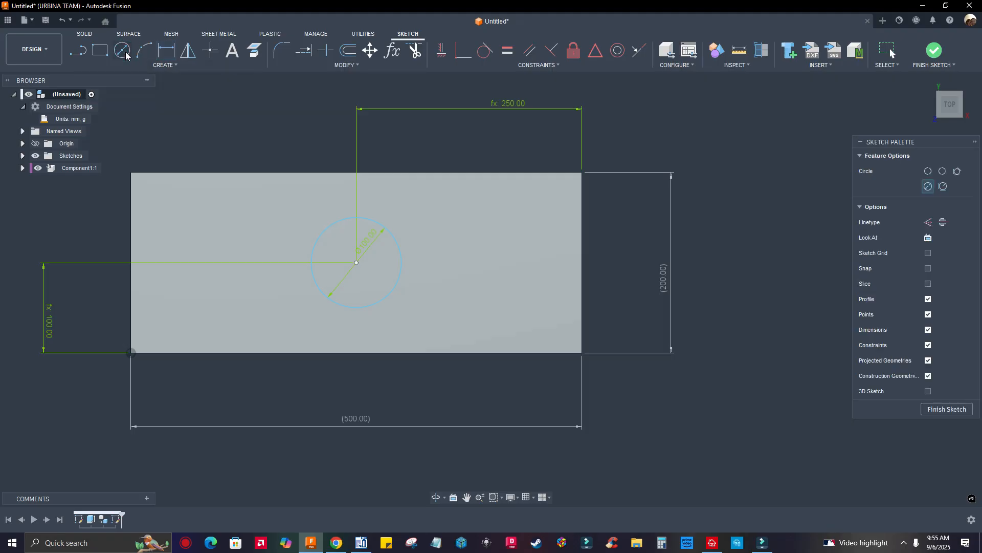
{"action": "scroll", "coordinate": [548, 350], "scroll_direction": "up", "scroll_amount": 3}
{"action": "scroll", "coordinate": [548, 349], "scroll_direction": "up", "scroll_amount": 2}
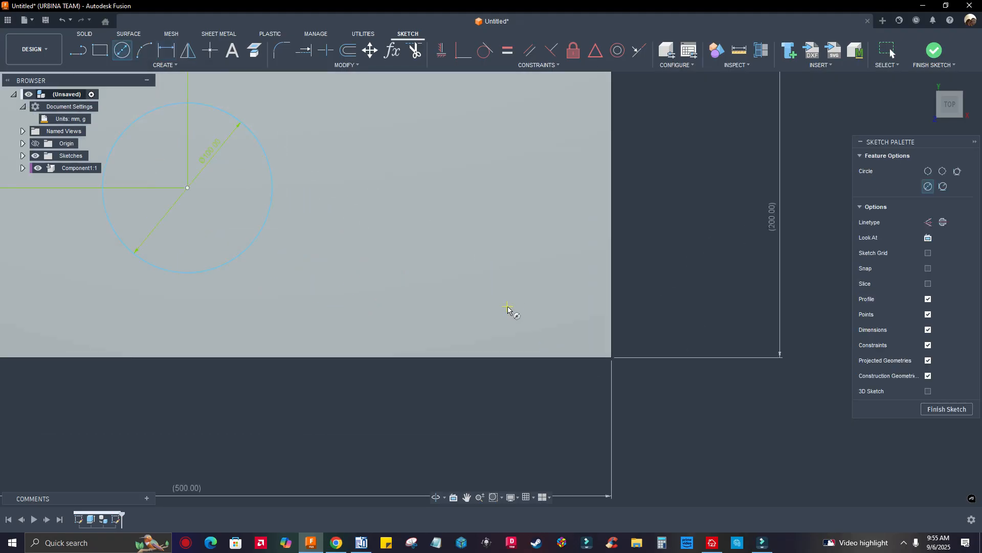
{"action": "left_click", "coordinate": [507, 306]}
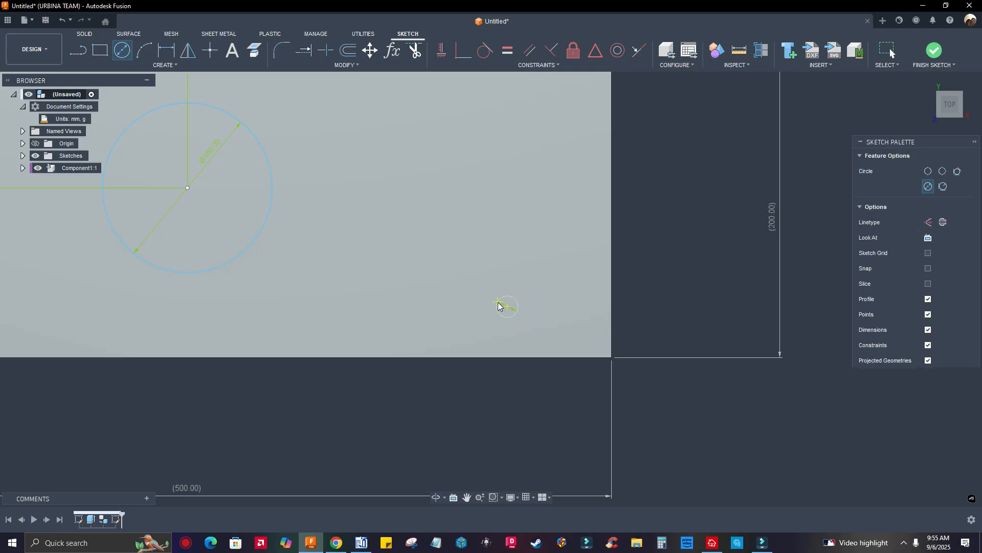
{"action": "key", "text": "Escape"}
{"action": "scroll", "coordinate": [599, 365], "scroll_direction": "down", "scroll_amount": 5}
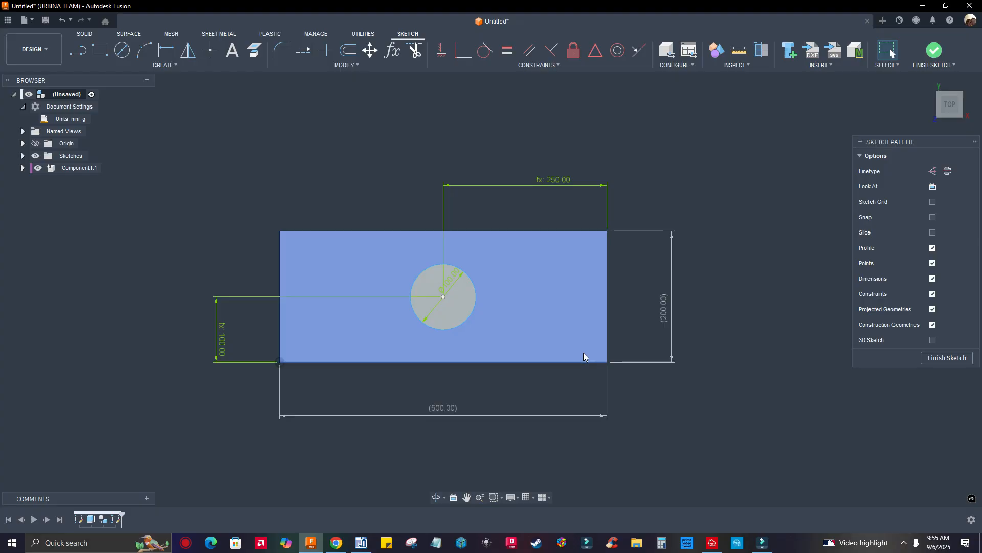
Step: Draw a 5 mm diameter circle on the board's face, up and to the right of the large circle
{"action": "left_click", "coordinate": [122, 50]}
{"action": "scroll", "coordinate": [566, 239], "scroll_direction": "up", "scroll_amount": 3}
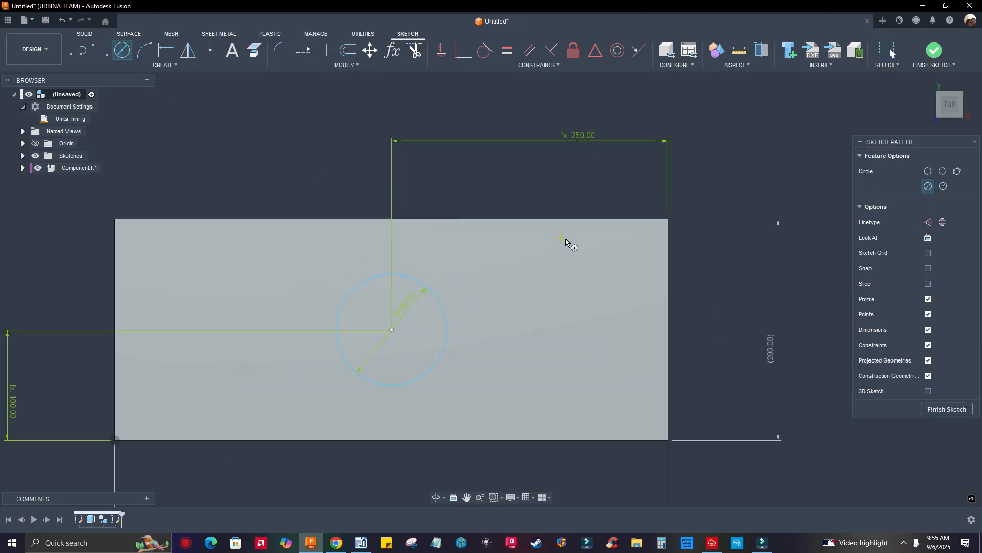
{"action": "left_click", "coordinate": [574, 261]}
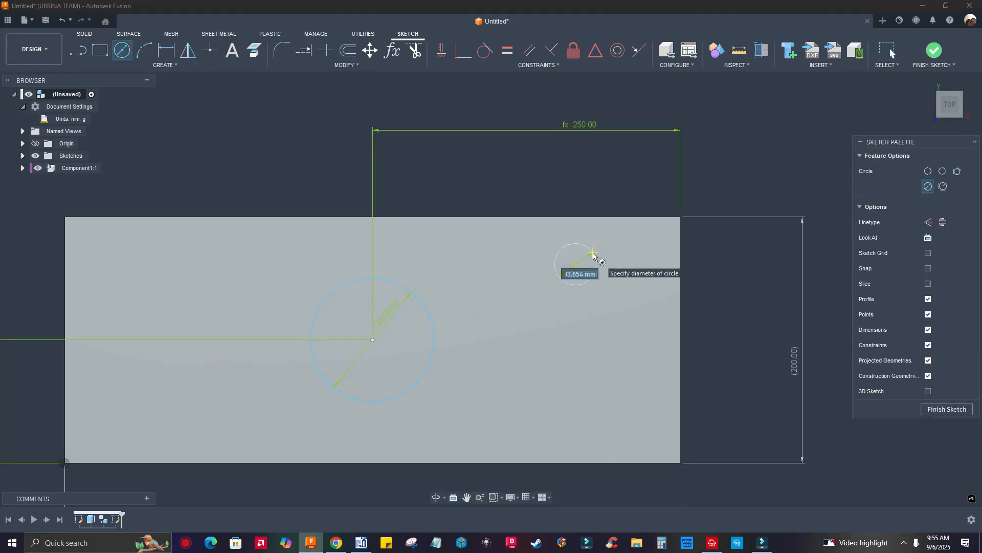
{"action": "type", "text": "5"}
{"action": "key", "text": "Return"}
{"action": "key", "text": "Escape"}
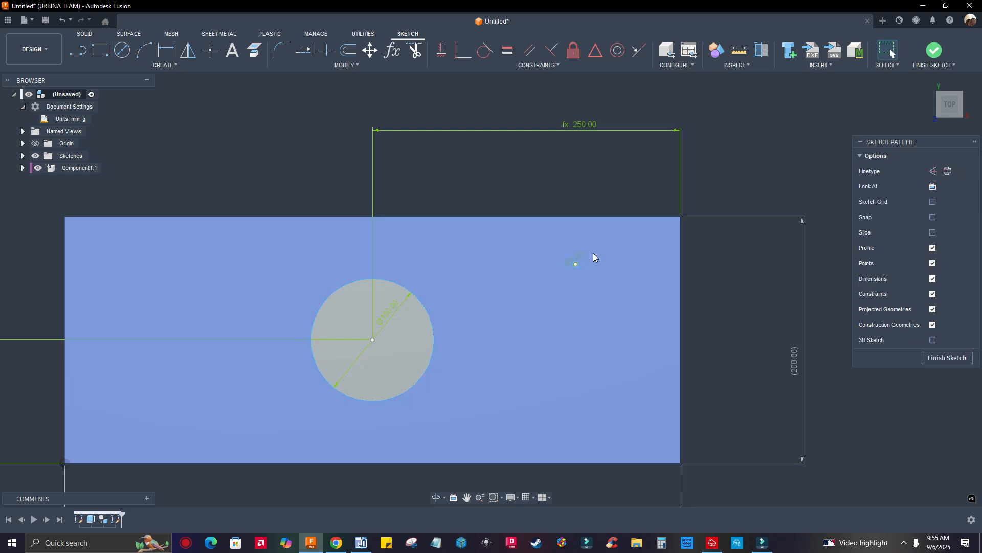
Step: Dimension the small circle centre's horizontal distance to the board's upper-right corner as 50 mm
{"action": "scroll", "coordinate": [594, 253], "scroll_direction": "up", "scroll_amount": 3}
{"action": "scroll", "coordinate": [593, 253], "scroll_direction": "down", "scroll_amount": 3}
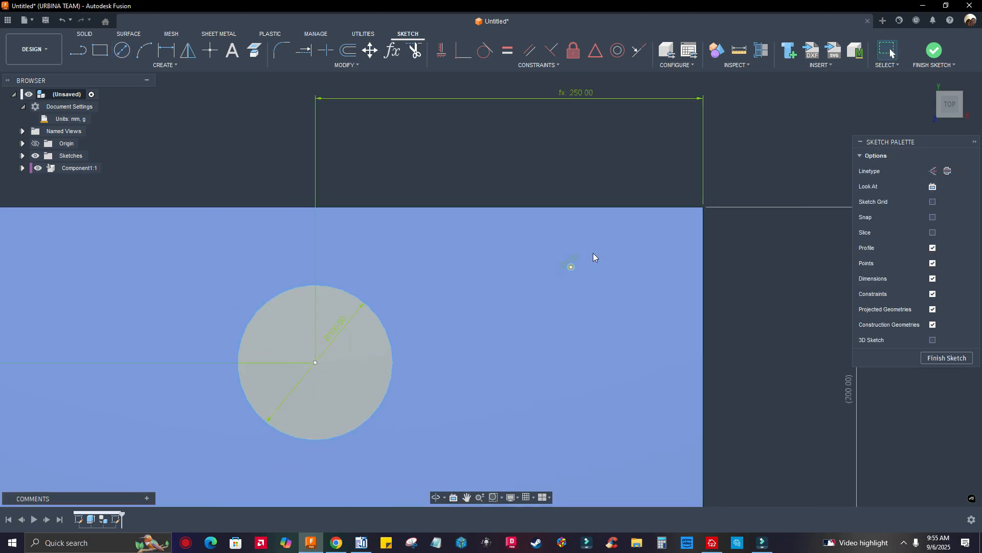
{"action": "scroll", "coordinate": [603, 271], "scroll_direction": "up", "scroll_amount": 2}
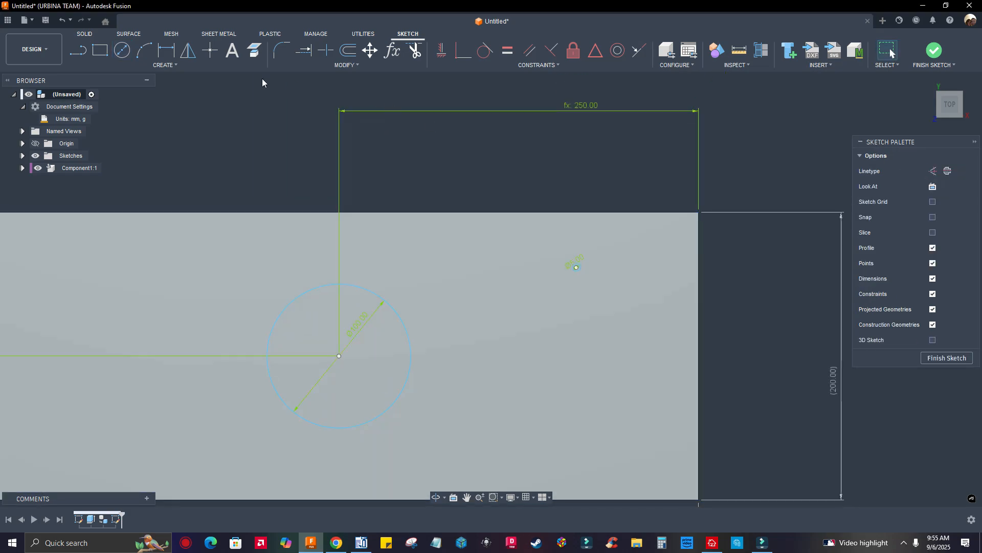
{"action": "left_click", "coordinate": [165, 51]}
{"action": "scroll", "coordinate": [545, 289], "scroll_direction": "down", "scroll_amount": 10}
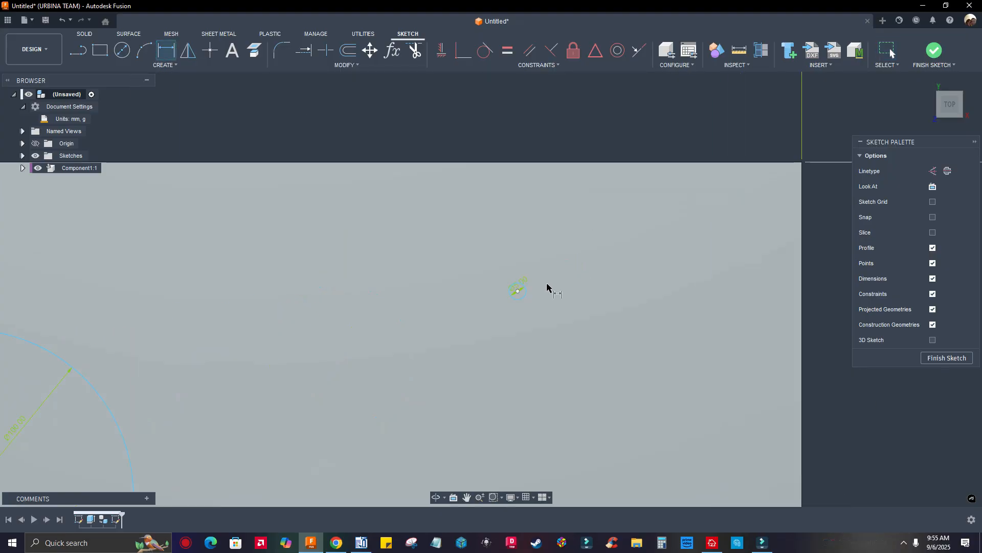
{"action": "scroll", "coordinate": [461, 256], "scroll_direction": "up", "scroll_amount": 10}
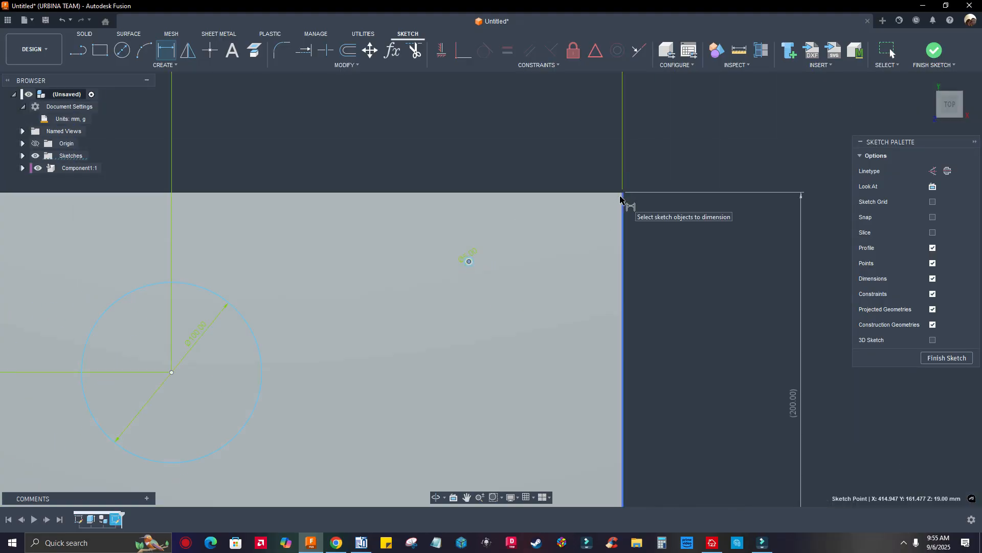
{"action": "left_click", "coordinate": [622, 192]}
{"action": "left_click", "coordinate": [562, 149]}
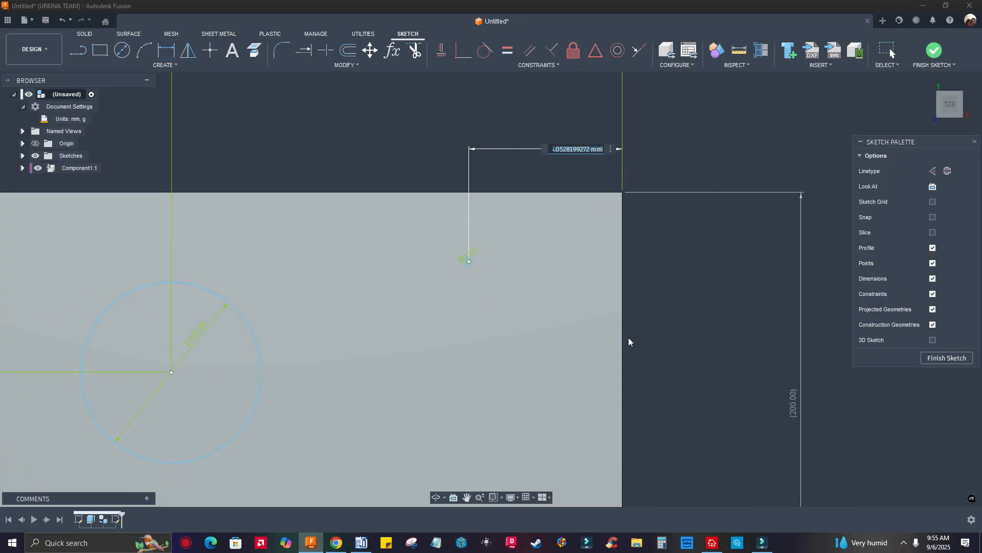
{"action": "scroll", "coordinate": [644, 340], "scroll_direction": "down", "scroll_amount": 3}
{"action": "type", "text": "50"}
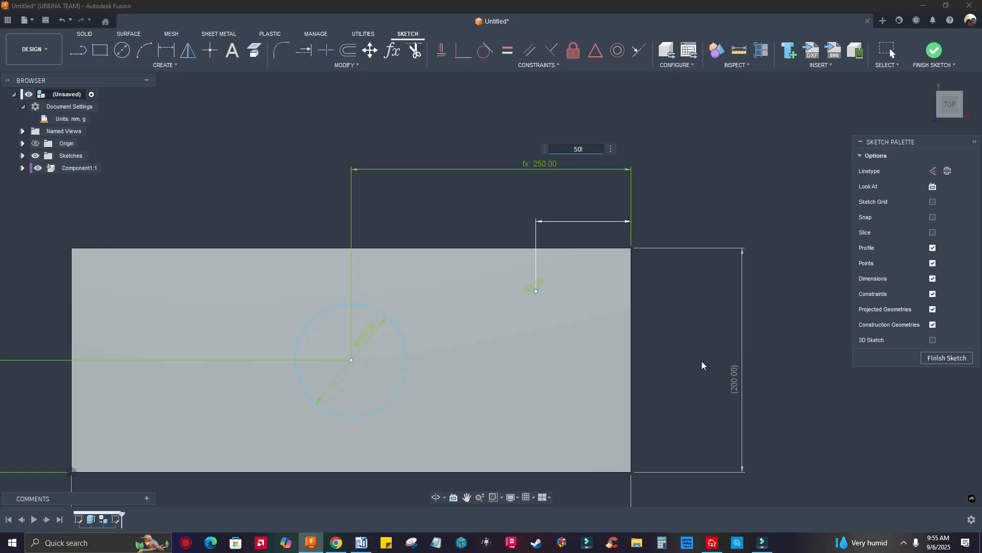
{"action": "key", "text": "Return"}
{"action": "scroll", "coordinate": [699, 353], "scroll_direction": "up", "scroll_amount": 2}
{"action": "scroll", "coordinate": [609, 332], "scroll_direction": "up", "scroll_amount": 4}
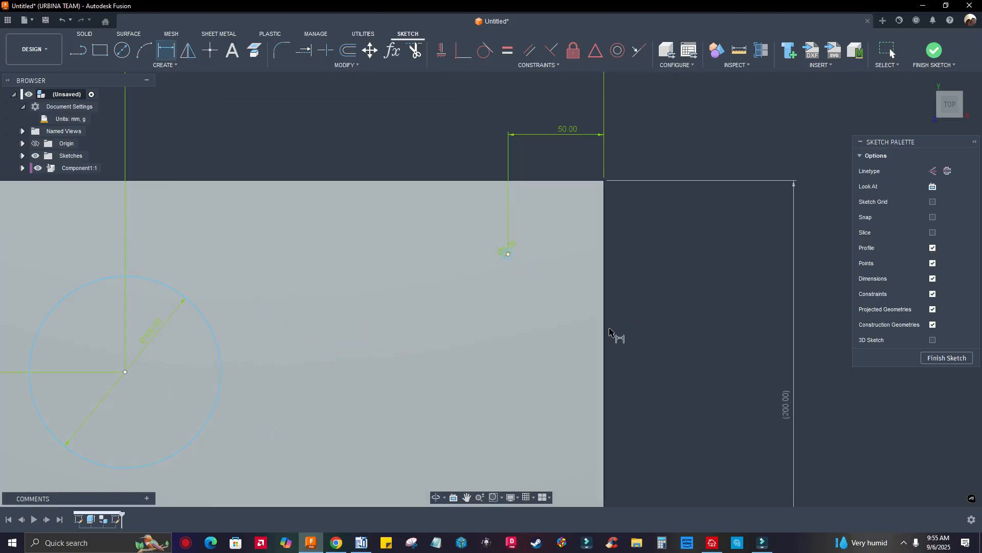
{"action": "left_click", "coordinate": [484, 238]}
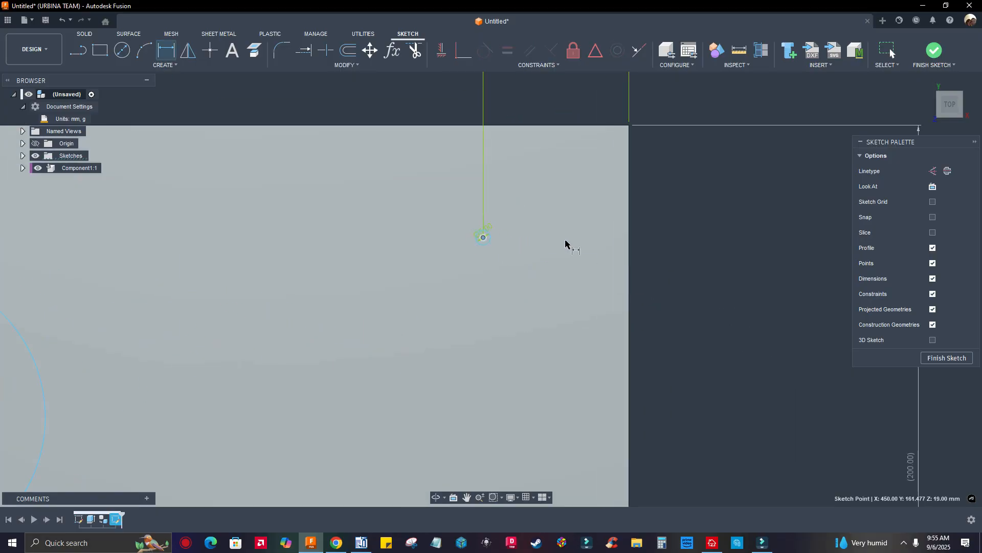
{"action": "left_click", "coordinate": [630, 251]}
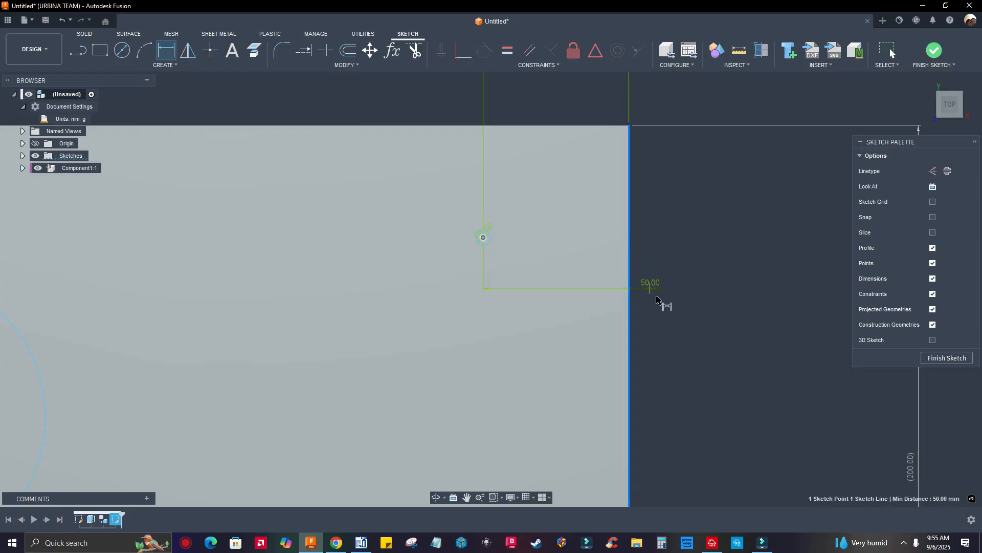
{"action": "scroll", "coordinate": [723, 322], "scroll_direction": "down", "scroll_amount": 2}
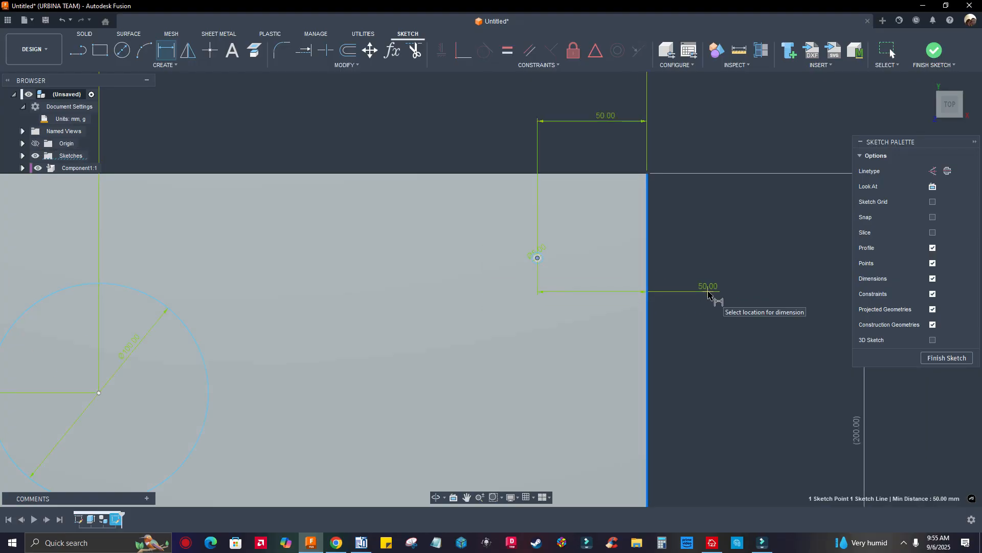
{"action": "key", "text": "Escape"}
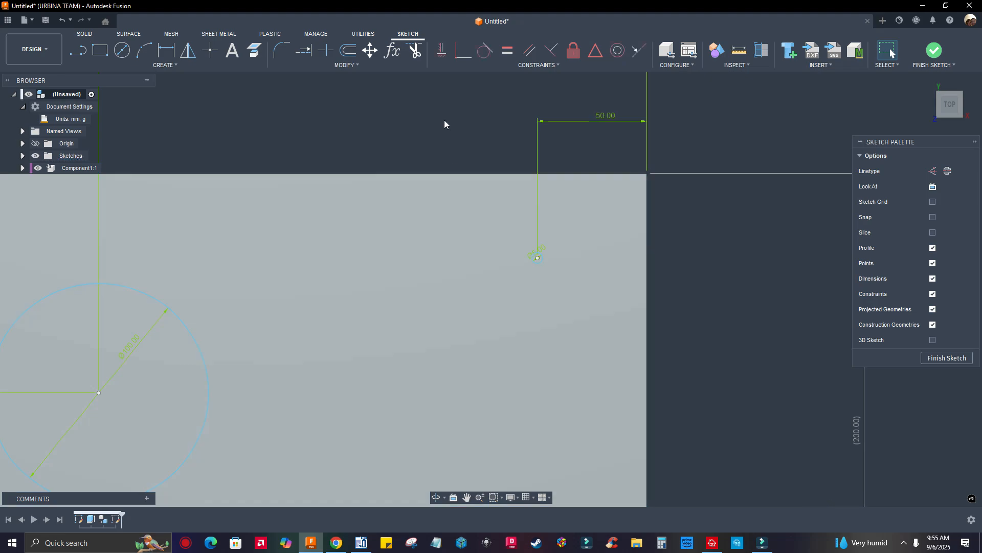
Step: Dimension the small circle centre's vertical distance to the board's upper edge, linking its value to the circle's horizontal 50 mm dimension
{"action": "left_click", "coordinate": [162, 51]}
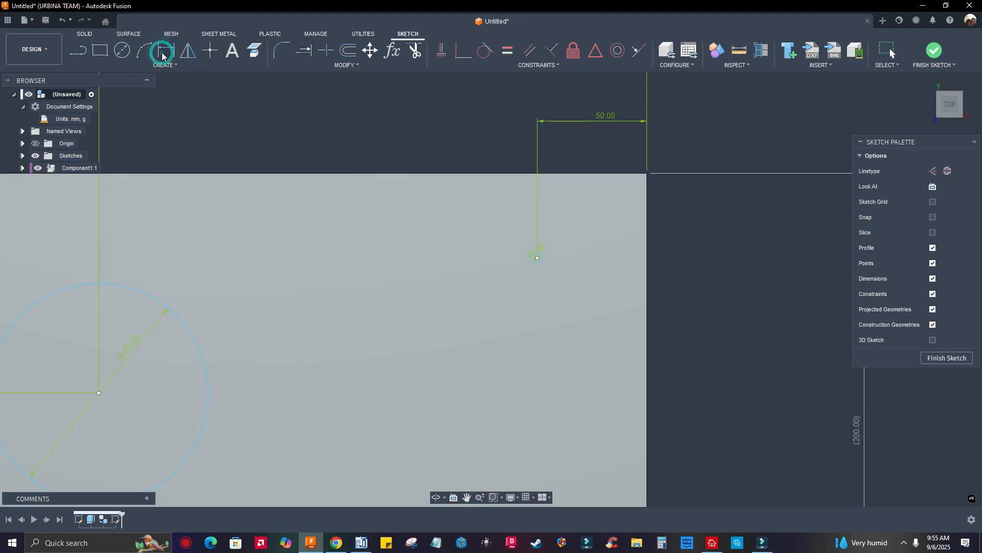
{"action": "left_click", "coordinate": [538, 258]}
{"action": "left_click", "coordinate": [487, 173]}
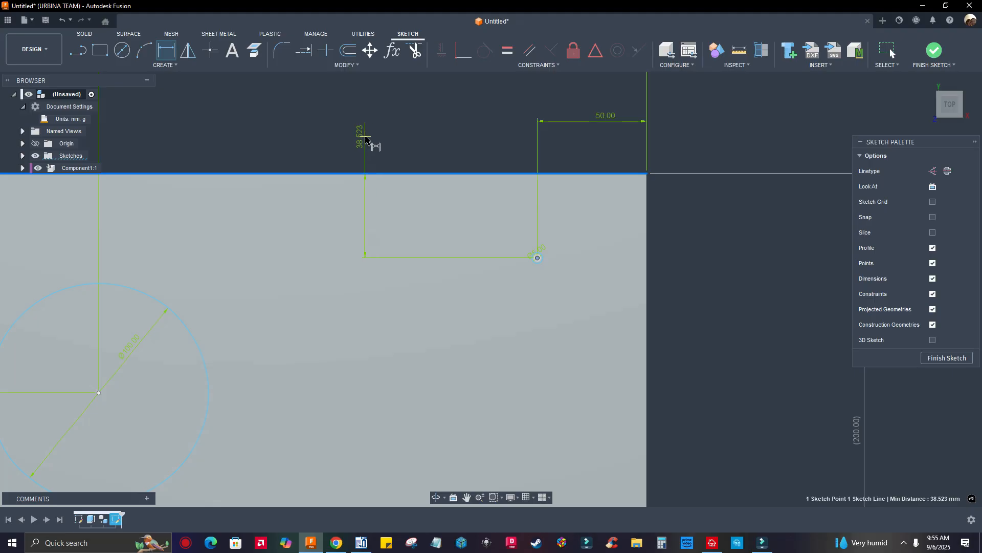
{"action": "left_click", "coordinate": [366, 139]}
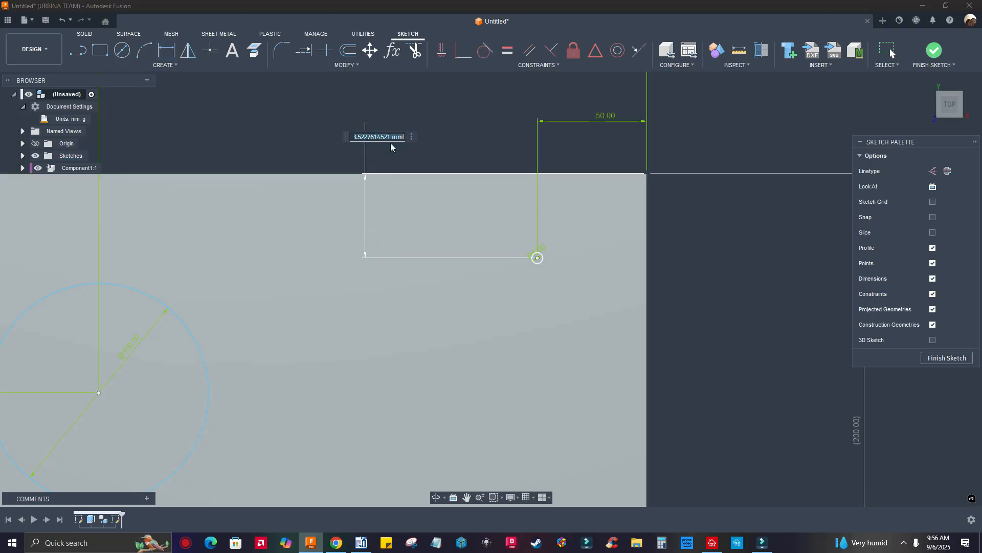
{"action": "left_click", "coordinate": [604, 118]}
{"action": "key", "text": "Return"}
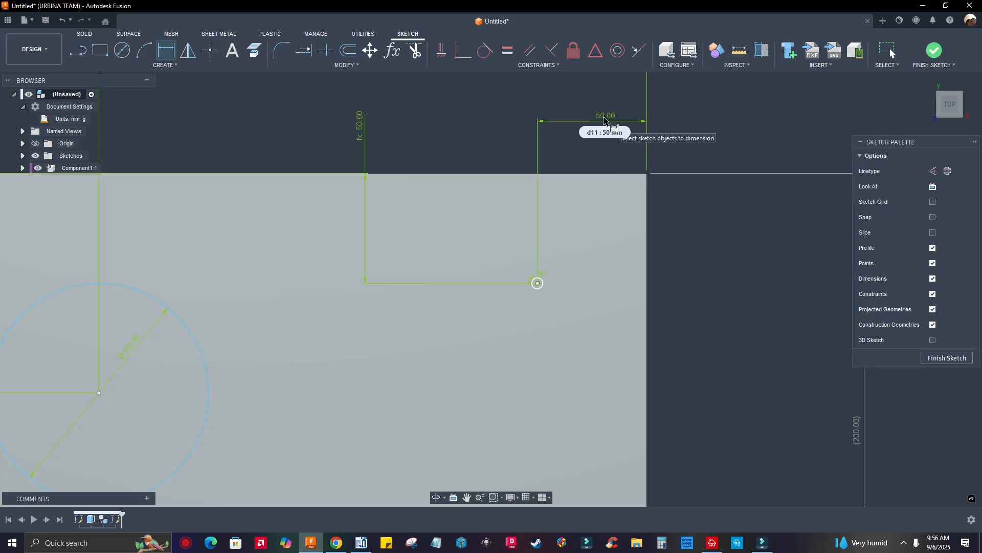
{"action": "scroll", "coordinate": [648, 221], "scroll_direction": "down", "scroll_amount": 3}
{"action": "scroll", "coordinate": [652, 233], "scroll_direction": "down", "scroll_amount": 2}
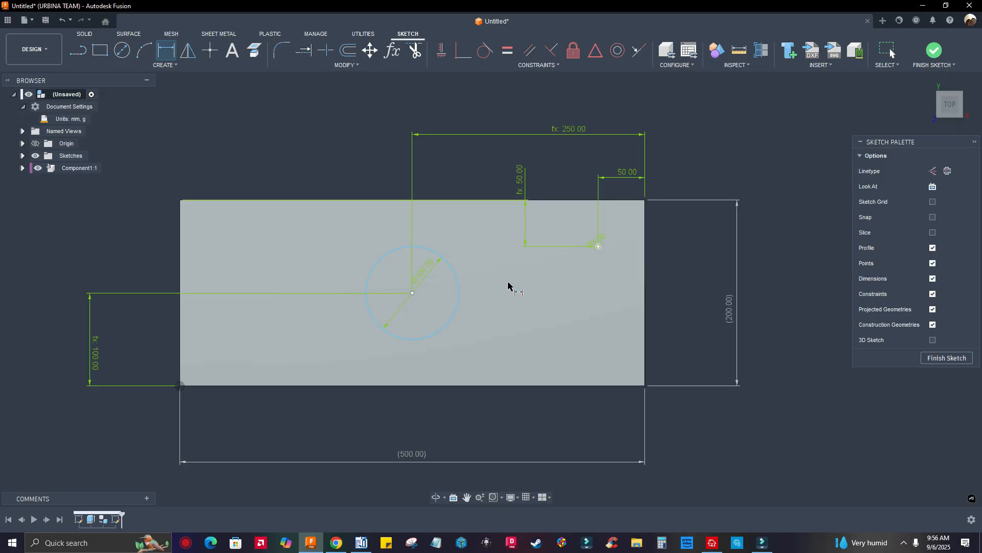
{"action": "scroll", "coordinate": [451, 307], "scroll_direction": "up", "scroll_amount": 1}
{"action": "scroll", "coordinate": [583, 364], "scroll_direction": "down", "scroll_amount": 1}
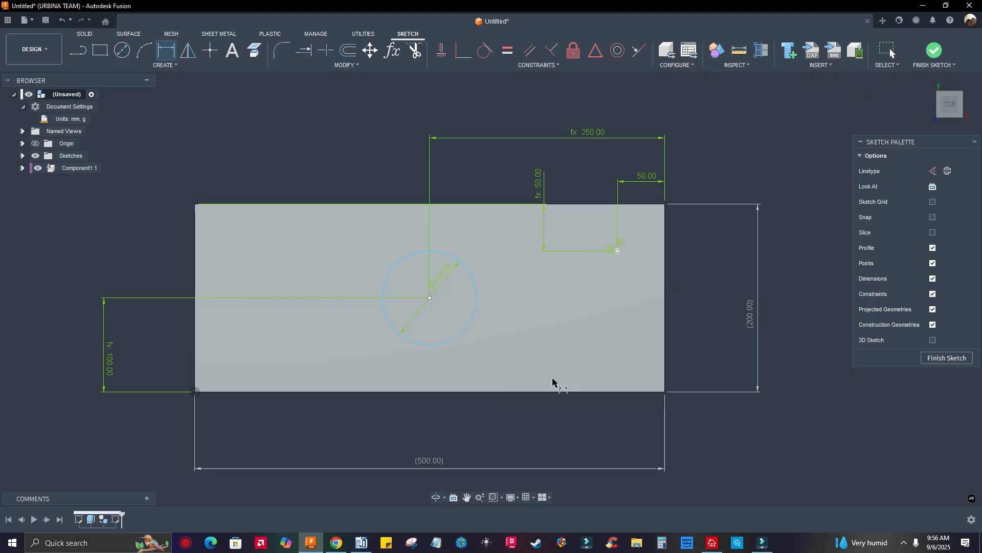
{"action": "scroll", "coordinate": [552, 382], "scroll_direction": "up", "scroll_amount": 2}
{"action": "scroll", "coordinate": [527, 399], "scroll_direction": "down", "scroll_amount": 2}
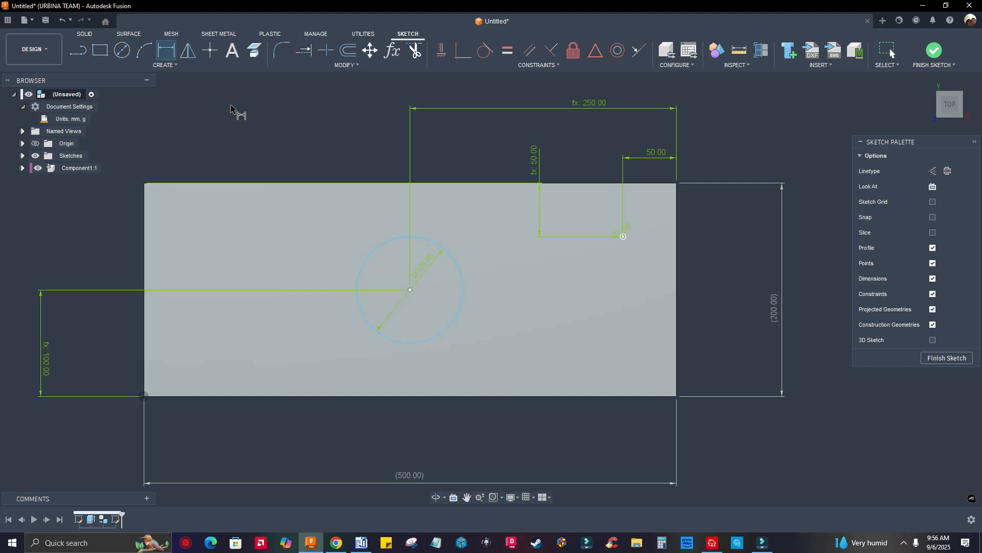
{"action": "key", "text": "Escape"}
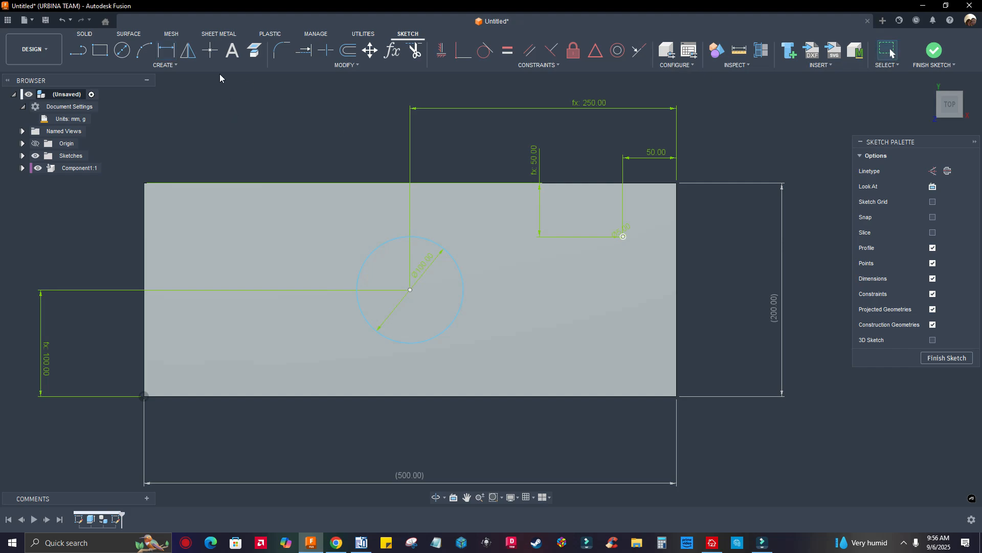
Step: Draw a line across the board just below its upper edge, from the left edge to the right edge, and constrain it horizontal
{"action": "left_click", "coordinate": [79, 49]}
{"action": "left_click", "coordinate": [144, 204]}
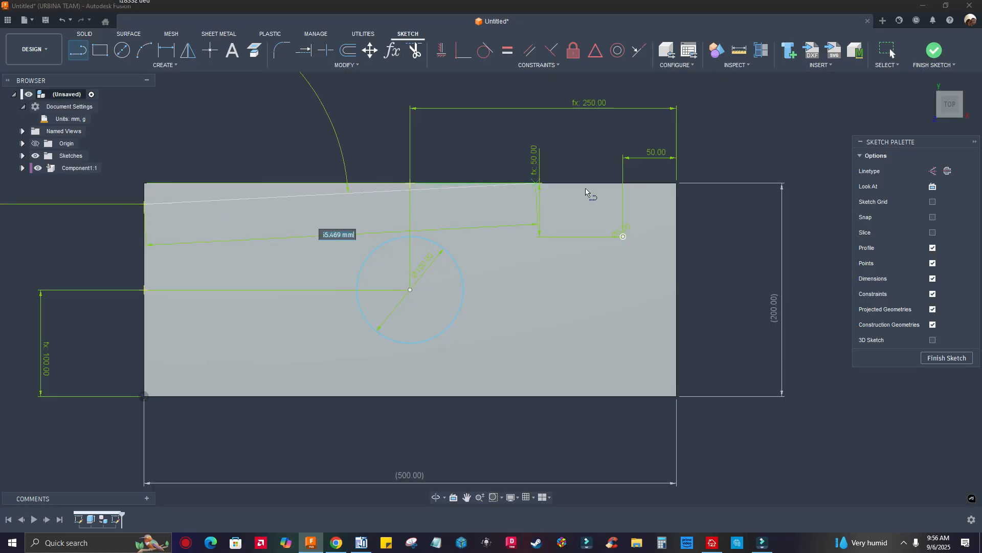
{"action": "left_click", "coordinate": [676, 208]}
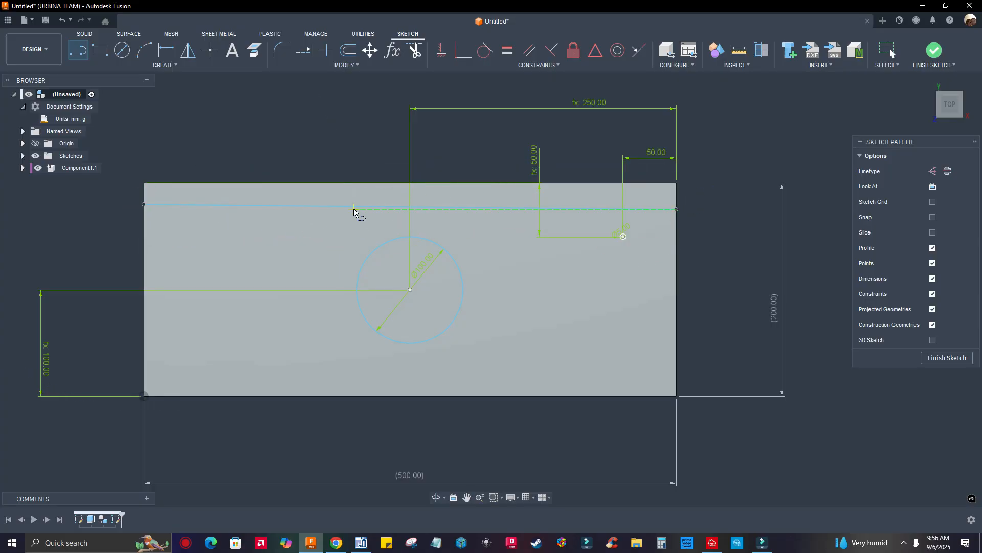
{"action": "key", "text": "Escape"}
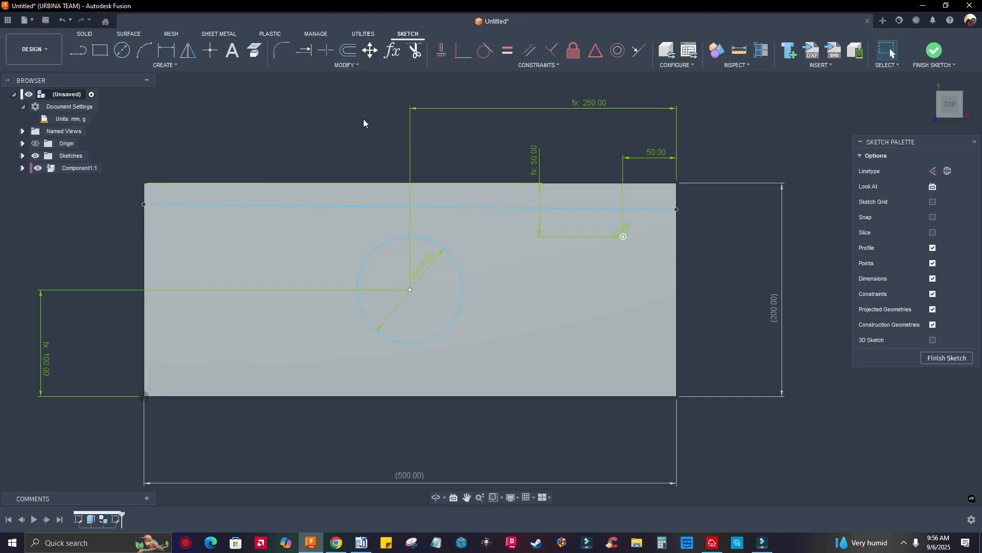
{"action": "left_click", "coordinate": [441, 52]}
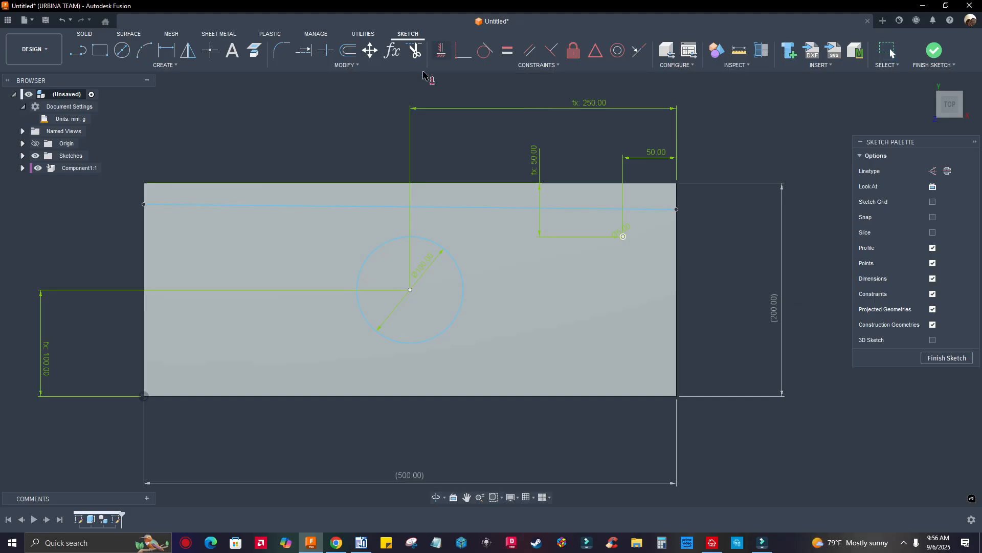
{"action": "left_click", "coordinate": [211, 206]}
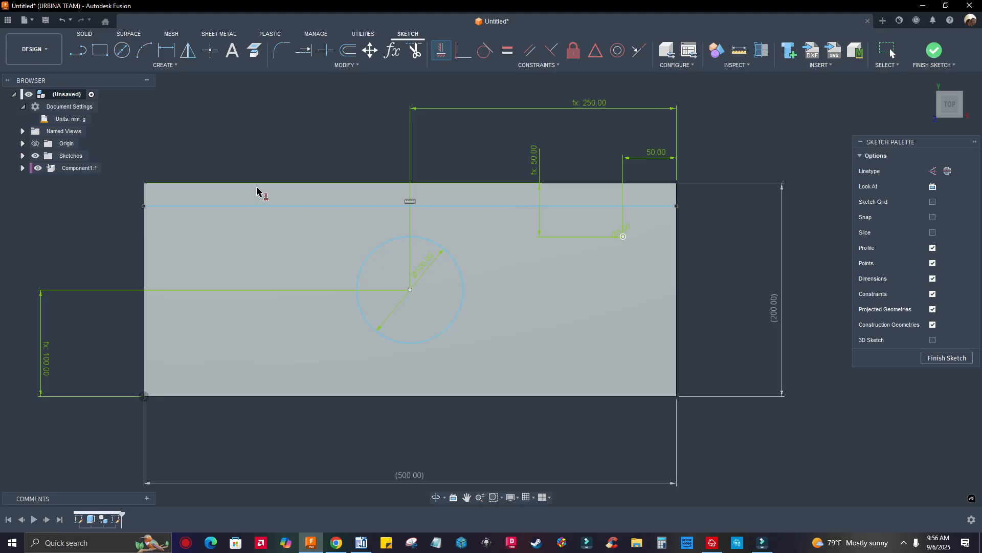
{"action": "key", "text": "Escape"}
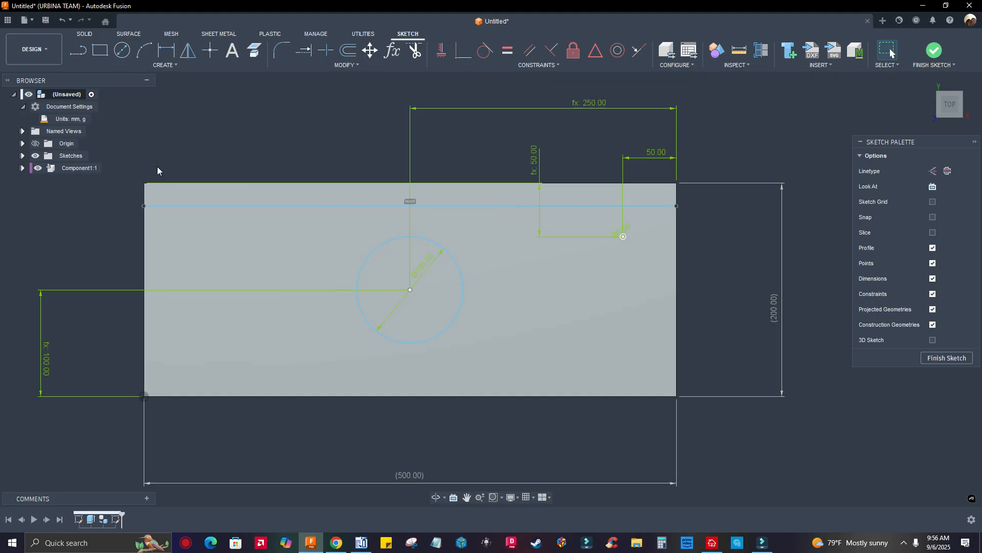
Step: Dimension the line's left endpoint 19 mm below the board's upper-left corner and finish the sketch
{"action": "scroll", "coordinate": [135, 187], "scroll_direction": "up", "scroll_amount": 4}
{"action": "scroll", "coordinate": [271, 215], "scroll_direction": "down", "scroll_amount": 3}
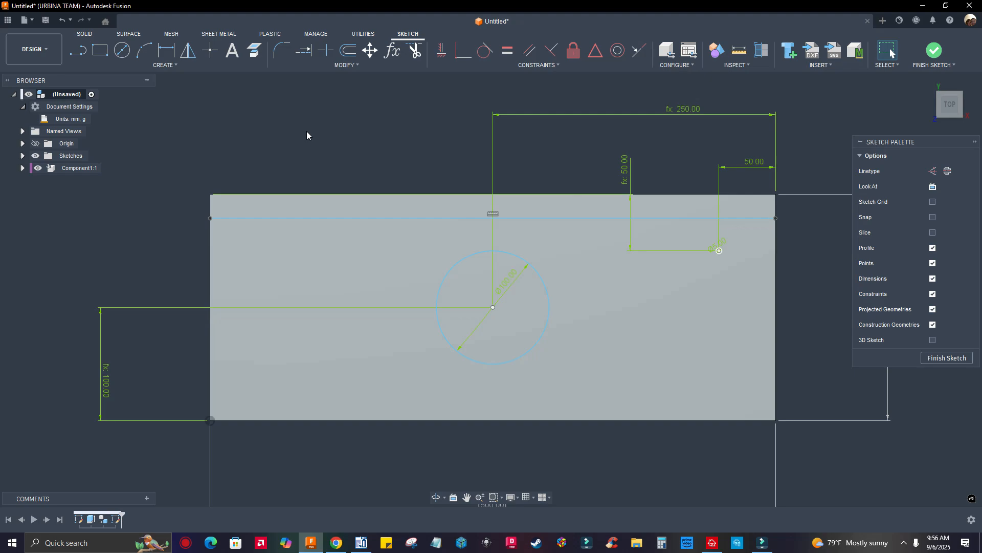
{"action": "left_click", "coordinate": [172, 53]}
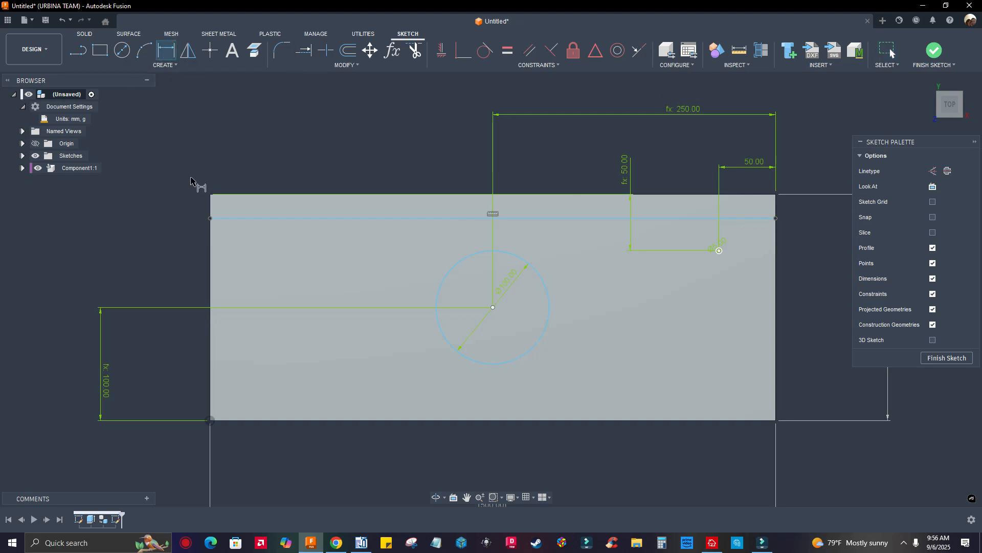
{"action": "scroll", "coordinate": [210, 215], "scroll_direction": "up", "scroll_amount": 3}
{"action": "left_click", "coordinate": [220, 240]}
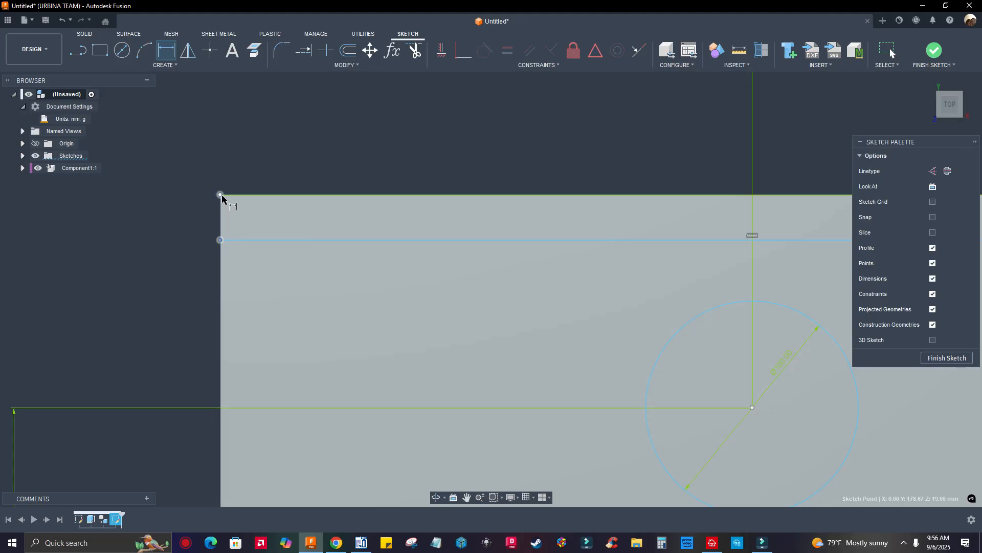
{"action": "left_click", "coordinate": [220, 194]}
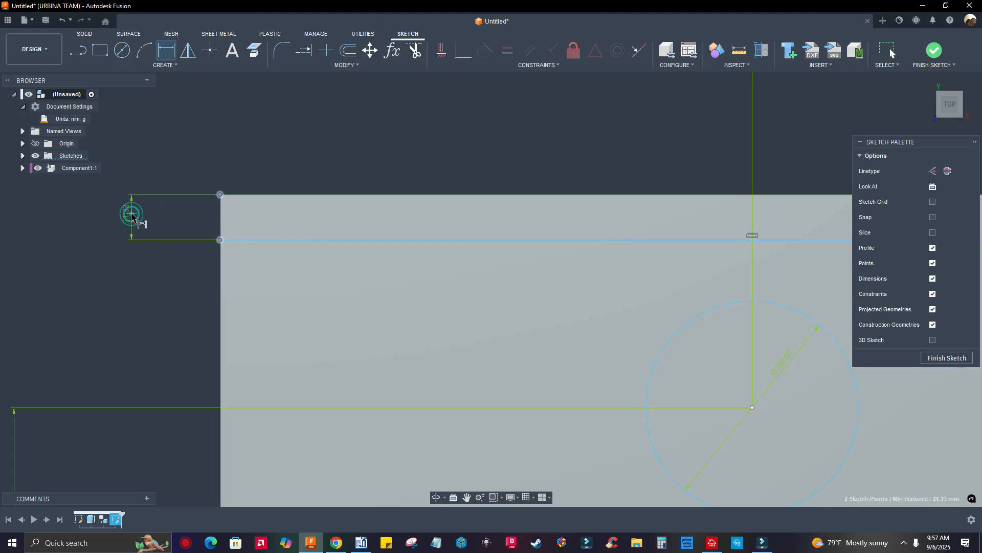
{"action": "left_click", "coordinate": [131, 214]}
{"action": "type", "text": "19"}
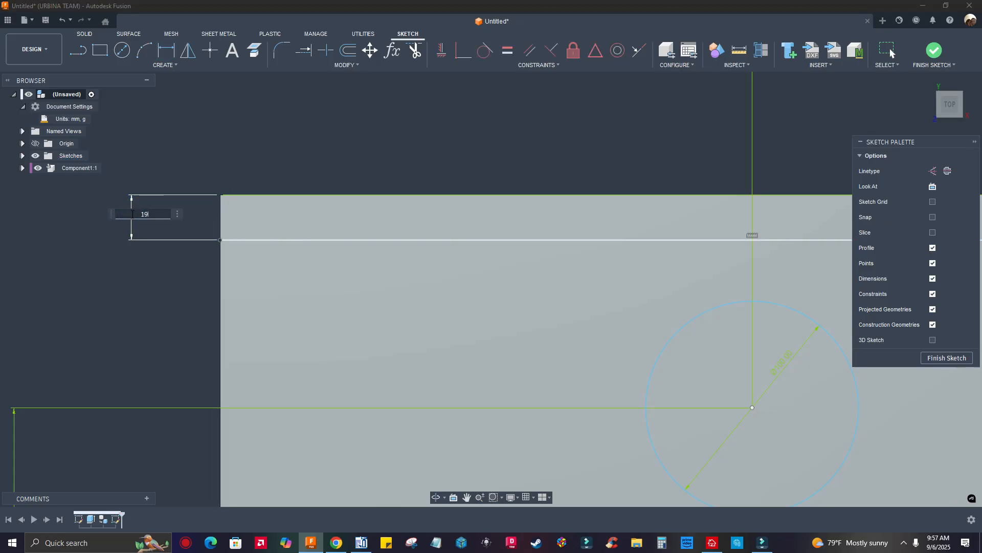
{"action": "key", "text": "Return"}
{"action": "scroll", "coordinate": [137, 211], "scroll_direction": "down", "scroll_amount": 5}
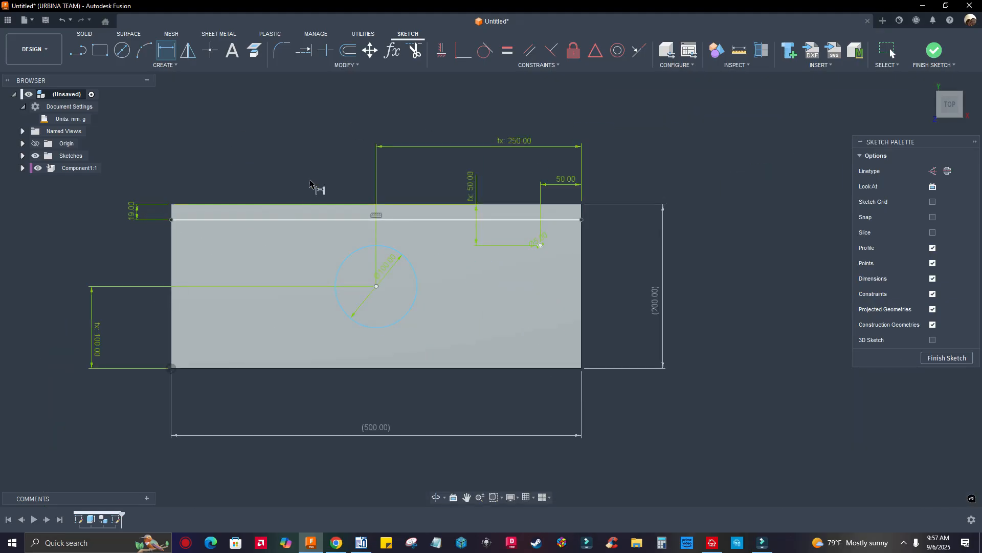
{"action": "left_click", "coordinate": [933, 52]}
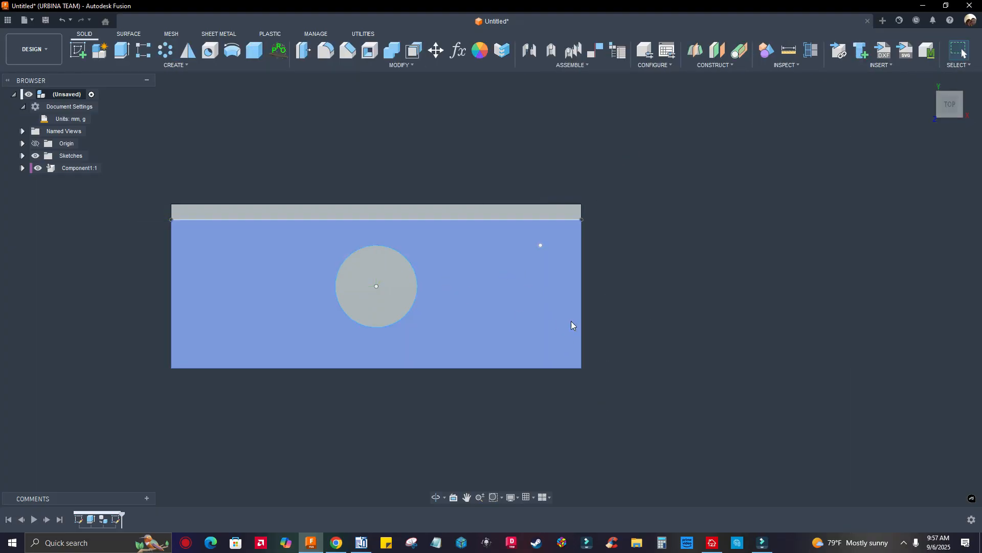
Step: Extrude the 100 mm circle as a cut 6 mm deep into the board's top face
{"action": "left_click", "coordinate": [121, 50]}
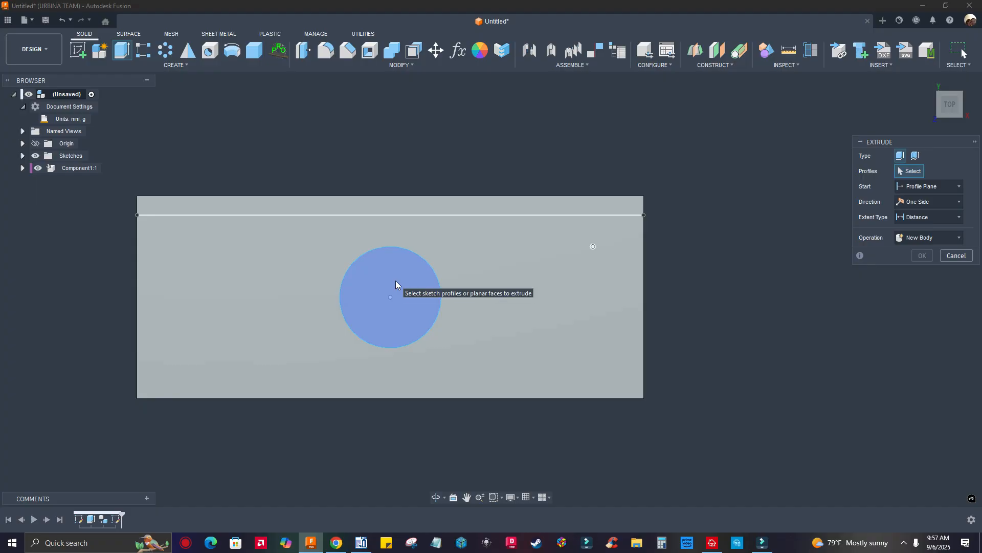
{"action": "left_click", "coordinate": [398, 285]}
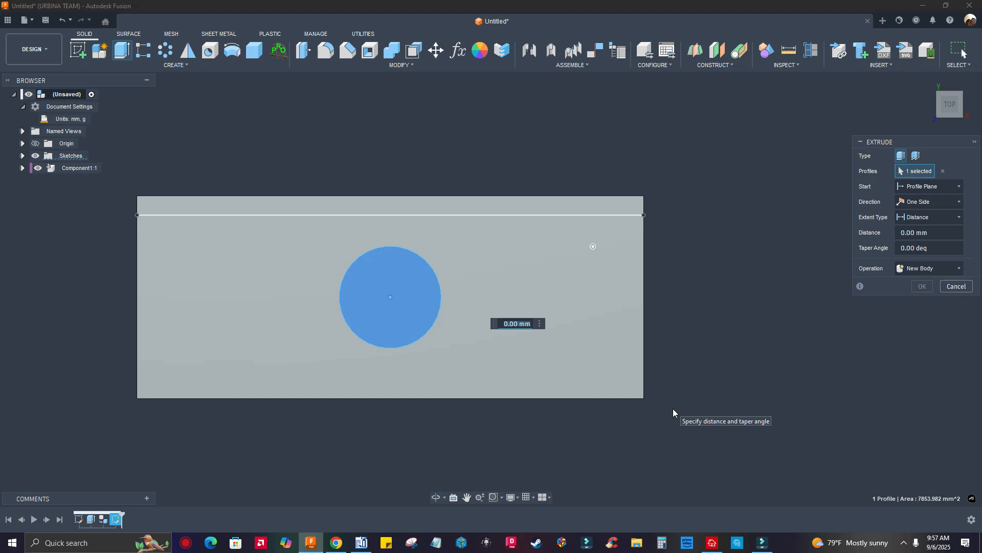
{"action": "type", "text": "6"}
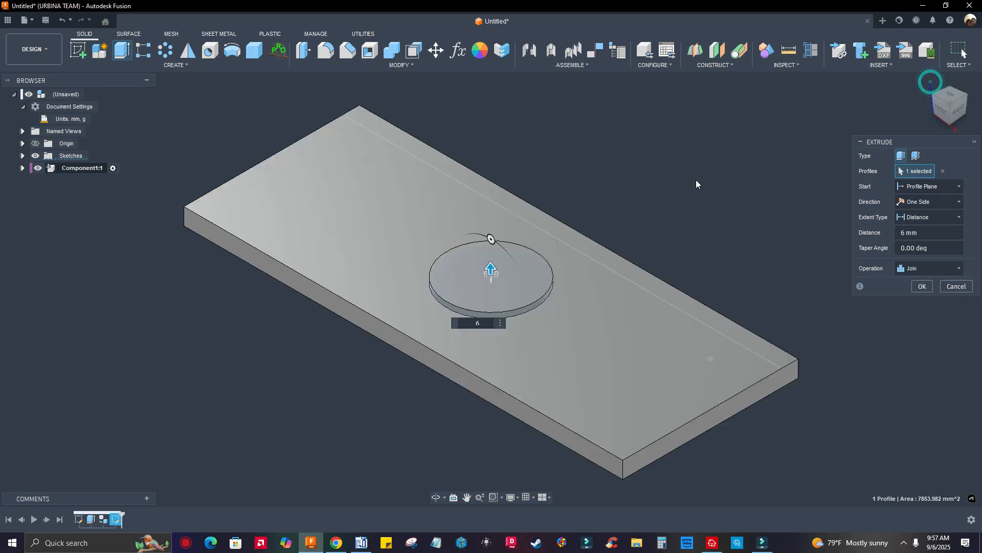
{"action": "left_click", "coordinate": [934, 84]}
{"action": "left_click", "coordinate": [960, 271]}
{"action": "left_click", "coordinate": [912, 299]}
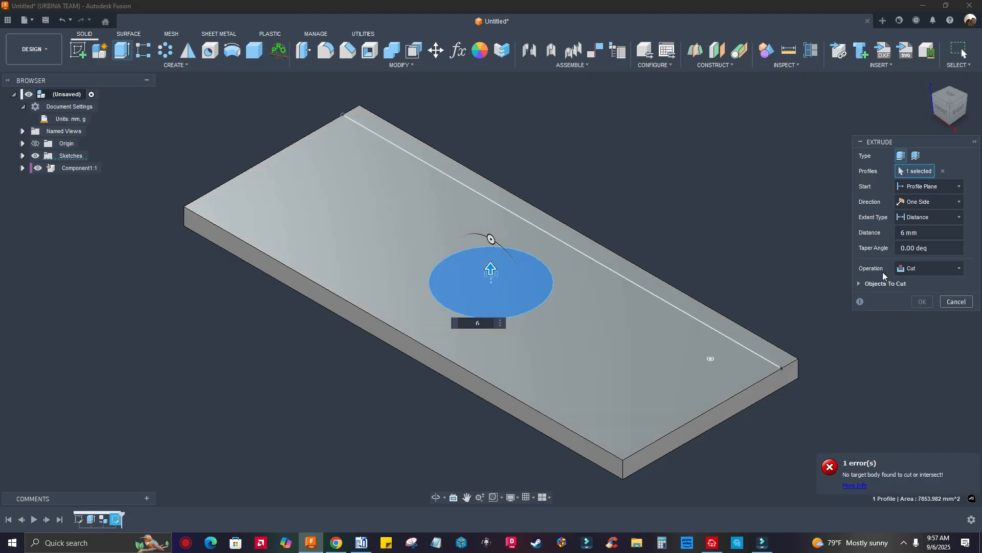
{"action": "left_click", "coordinate": [899, 234]}
{"action": "type", "text": "-"}
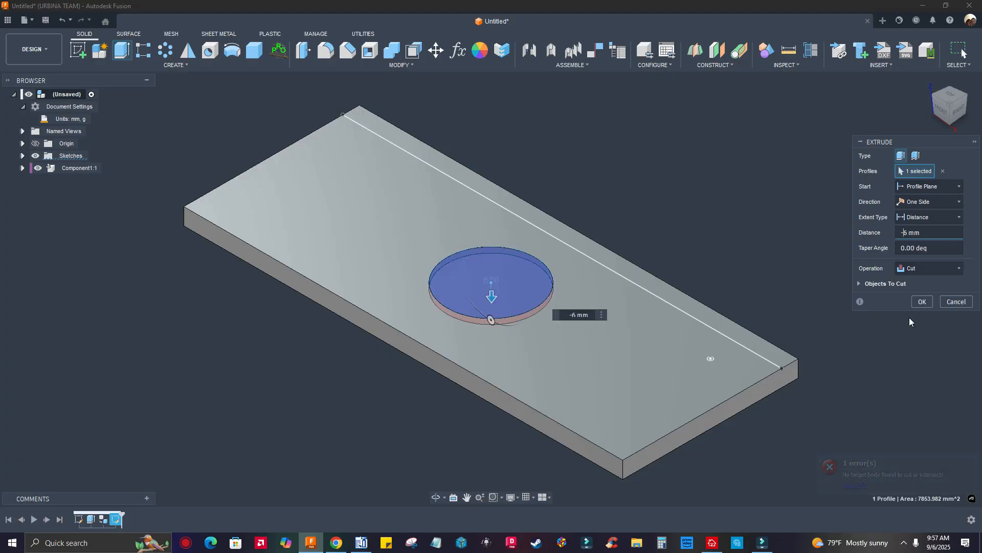
{"action": "left_click", "coordinate": [922, 302]}
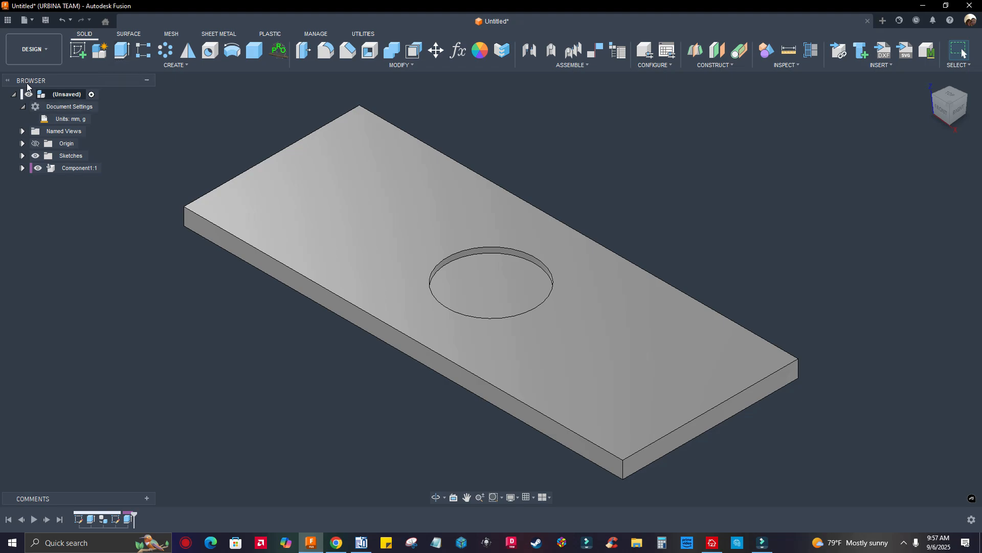
Step: Show Sketch2 again and extrude its small circle as a 12 mm deep cut into the board
{"action": "left_click", "coordinate": [21, 156]}
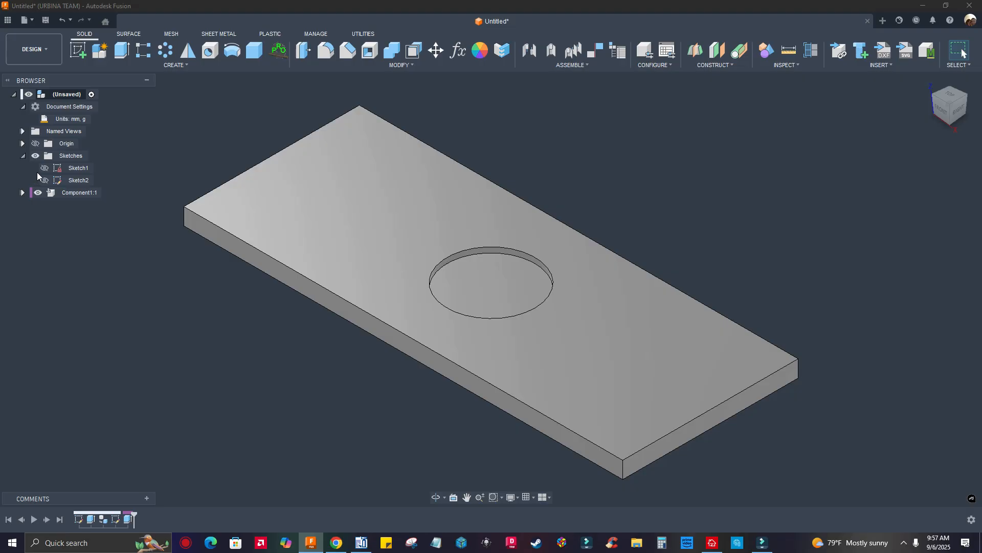
{"action": "left_click", "coordinate": [45, 181]}
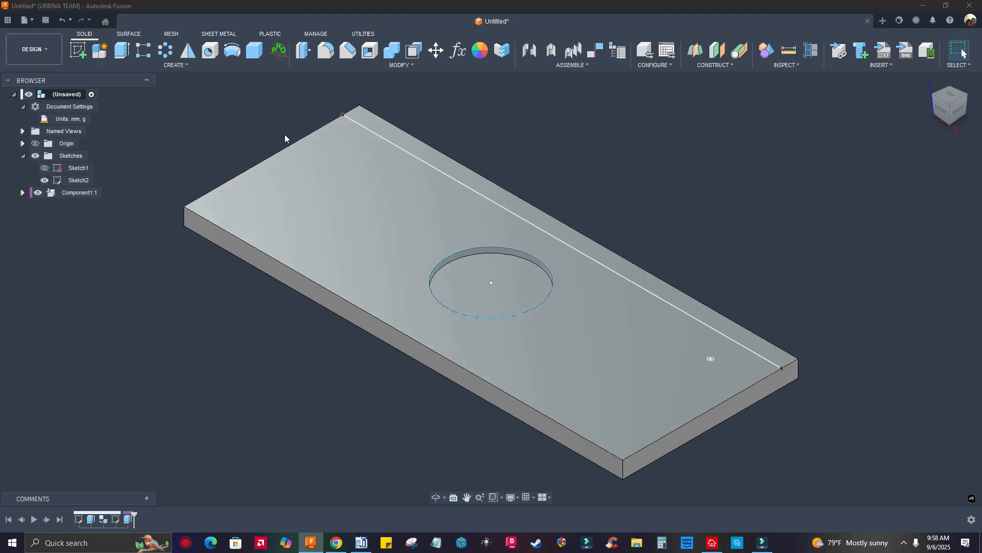
{"action": "left_click", "coordinate": [121, 53]}
{"action": "scroll", "coordinate": [780, 388], "scroll_direction": "up", "scroll_amount": 5}
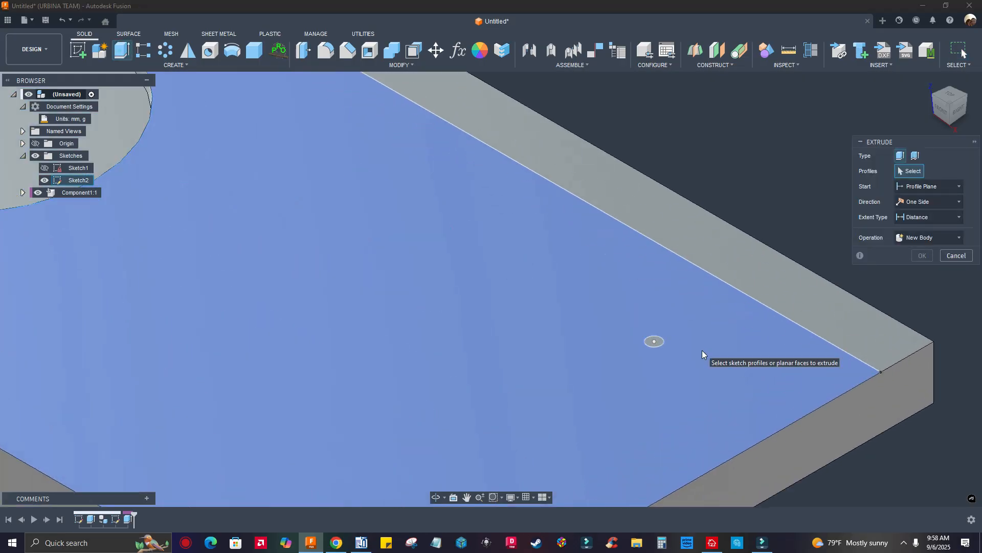
{"action": "scroll", "coordinate": [628, 344], "scroll_direction": "up", "scroll_amount": 3}
{"action": "left_click", "coordinate": [628, 341]}
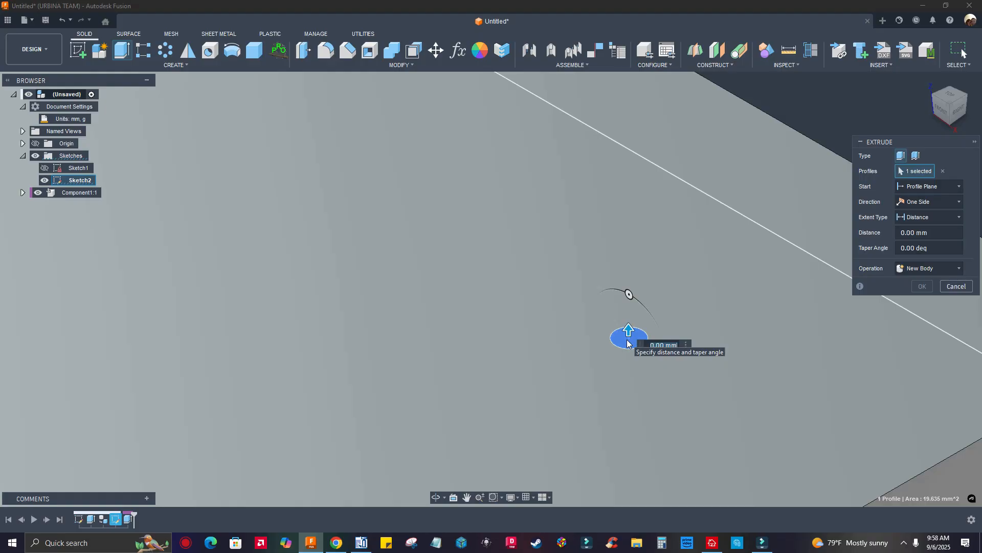
{"action": "type", "text": "-1"}
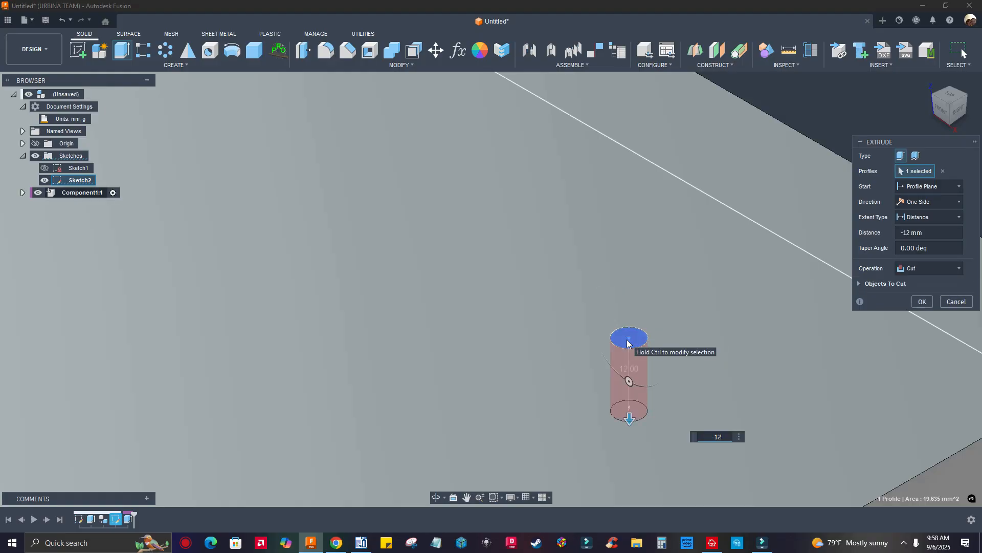
{"action": "type", "text": "2"}
{"action": "key", "text": "Return"}
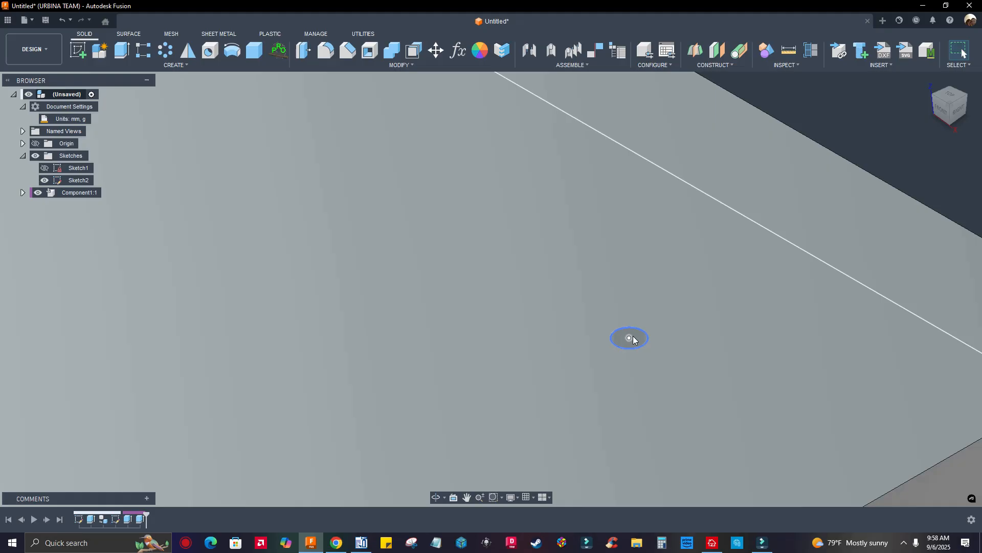
{"action": "scroll", "coordinate": [633, 339], "scroll_direction": "down", "scroll_amount": 10}
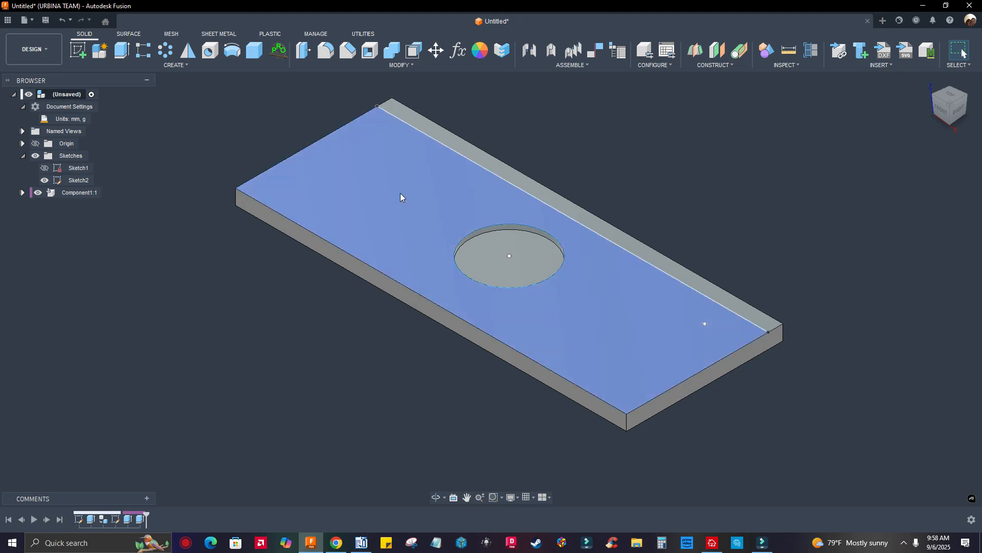
Step: Cut the strip between the offset line and the board's long edge 4 mm deep, then hide Sketch2
{"action": "scroll", "coordinate": [775, 315], "scroll_direction": "up", "scroll_amount": 5}
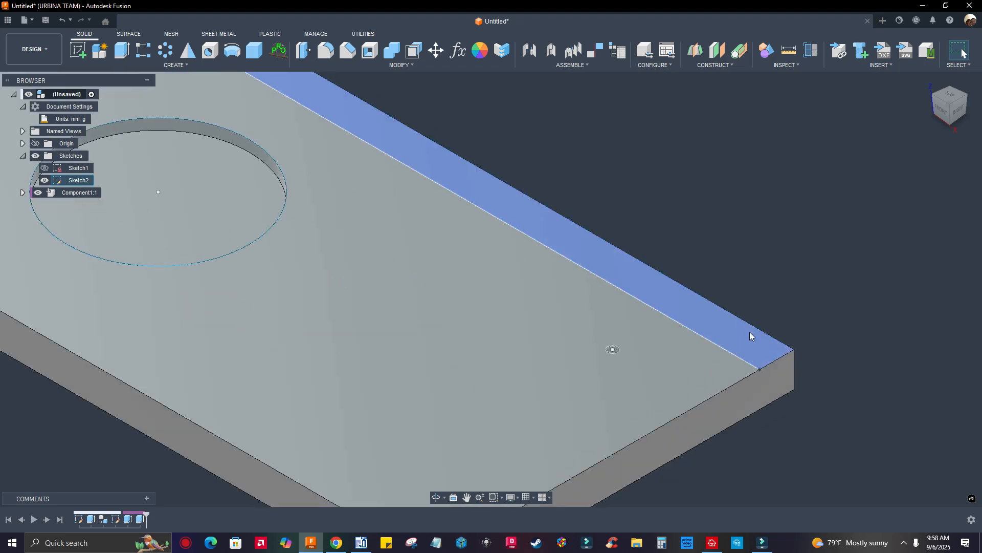
{"action": "scroll", "coordinate": [757, 343], "scroll_direction": "down", "scroll_amount": 5}
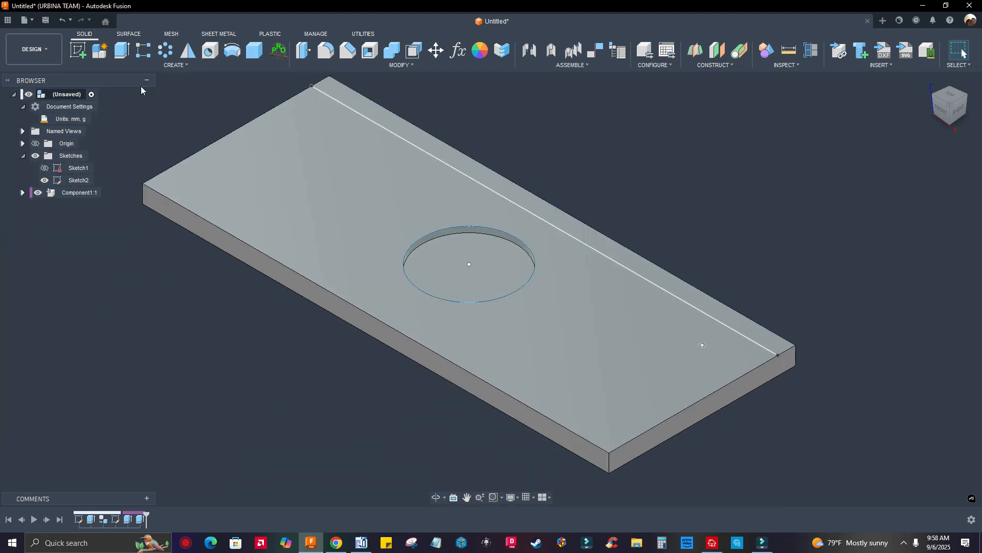
{"action": "left_click", "coordinate": [122, 49]}
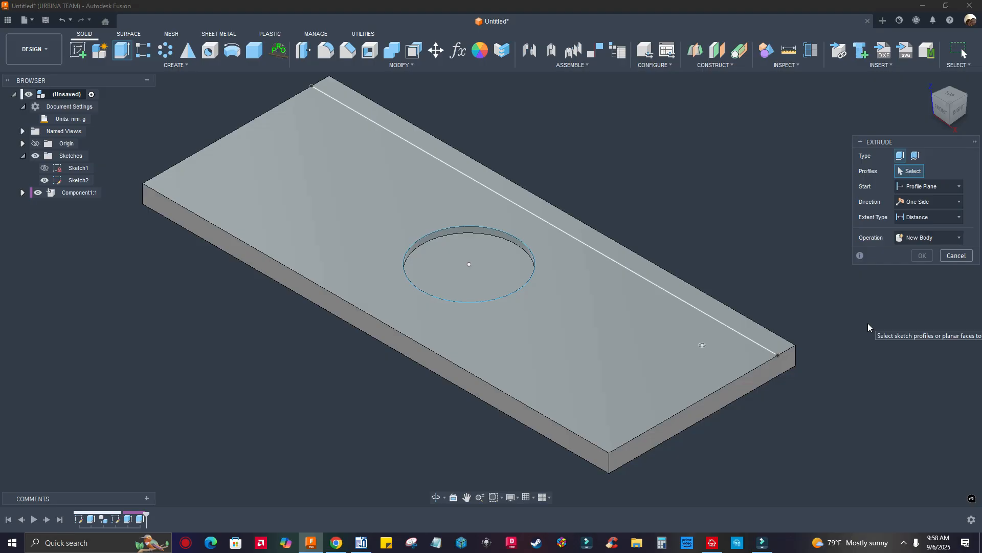
{"action": "scroll", "coordinate": [870, 326], "scroll_direction": "up", "scroll_amount": 5}
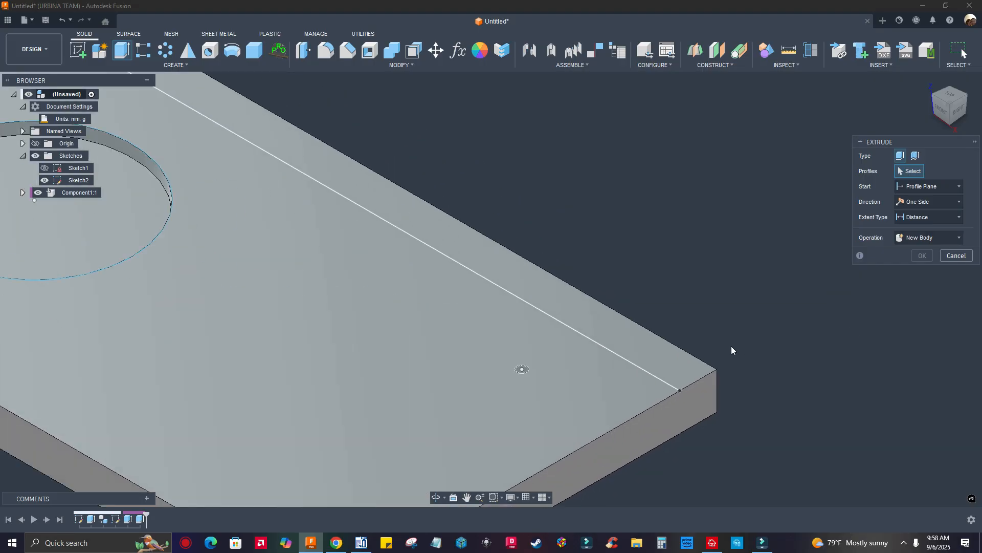
{"action": "left_click", "coordinate": [669, 358]}
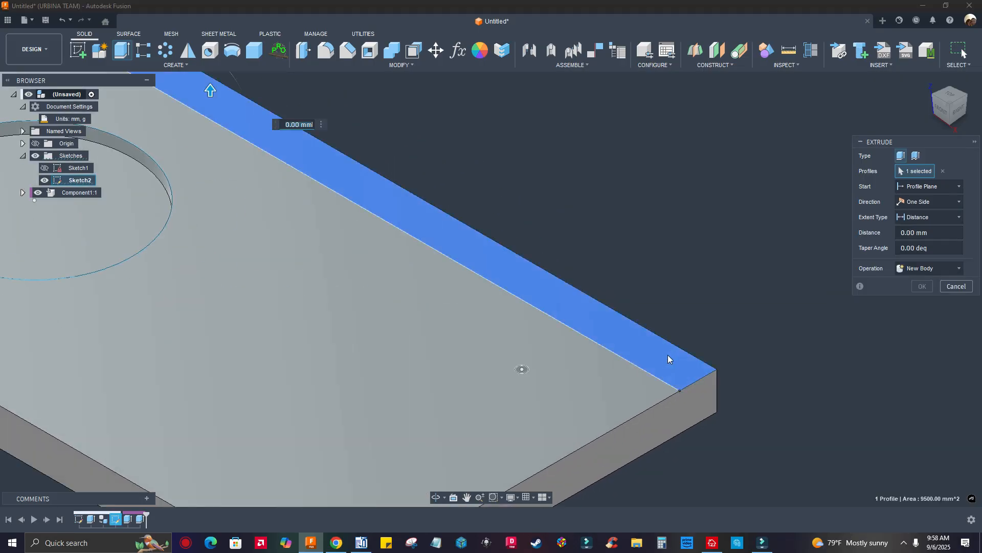
{"action": "scroll", "coordinate": [804, 304], "scroll_direction": "down", "scroll_amount": 4}
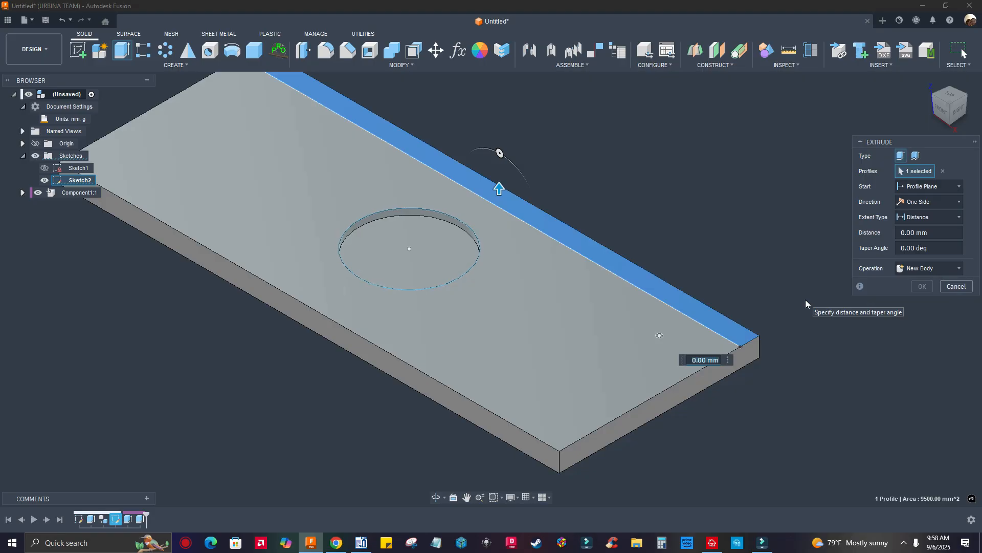
{"action": "type", "text": "-4"}
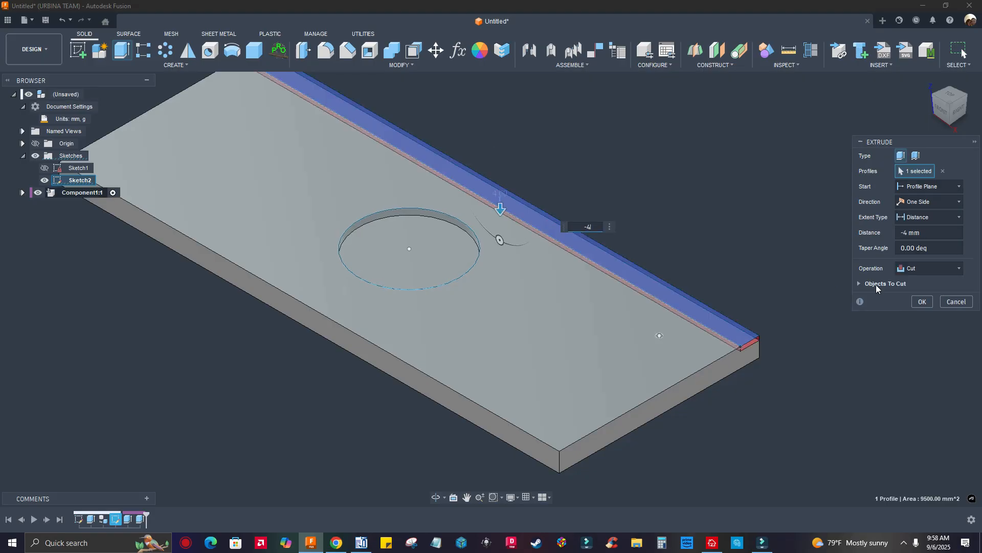
{"action": "left_click", "coordinate": [922, 301]}
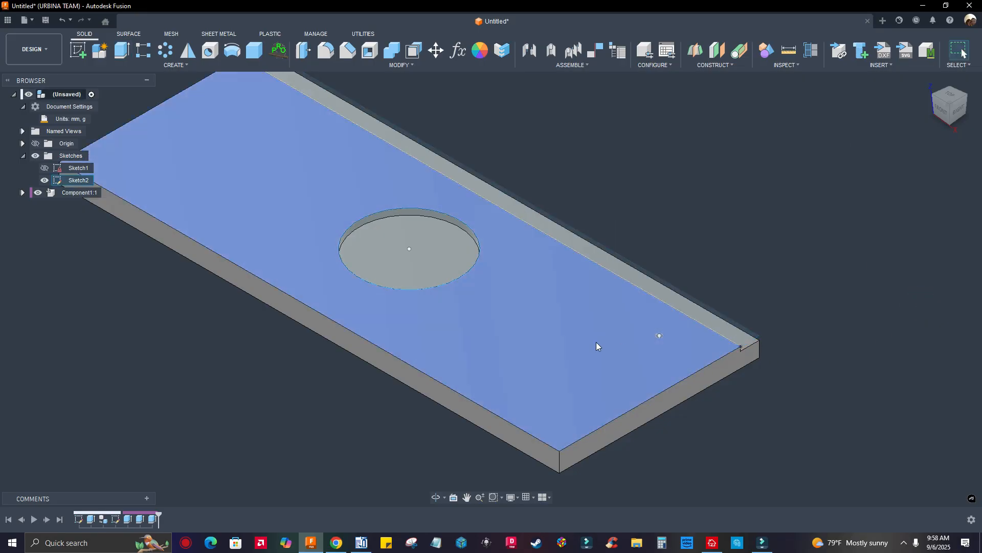
{"action": "left_click", "coordinate": [45, 180]}
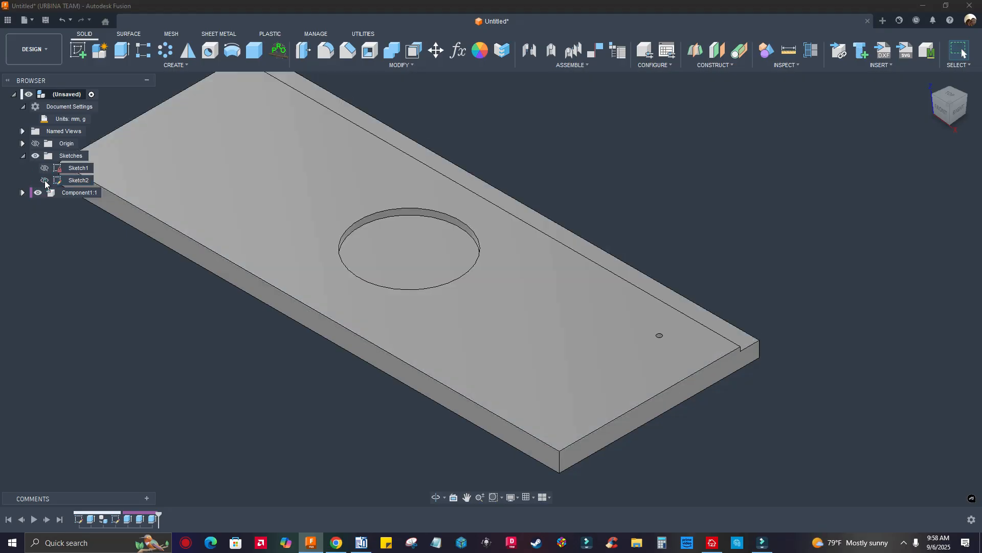
{"action": "scroll", "coordinate": [809, 361], "scroll_direction": "down", "scroll_amount": 3}
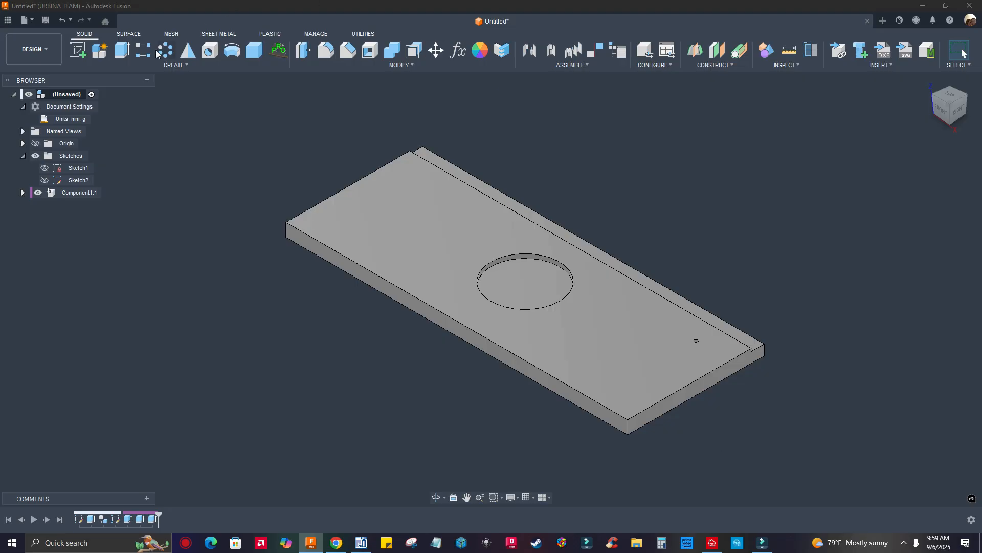
Step: Switch to the Manufacture workspace and start a new milling setup for the board
{"action": "left_click", "coordinate": [36, 51]}
{"action": "left_click", "coordinate": [37, 163]}
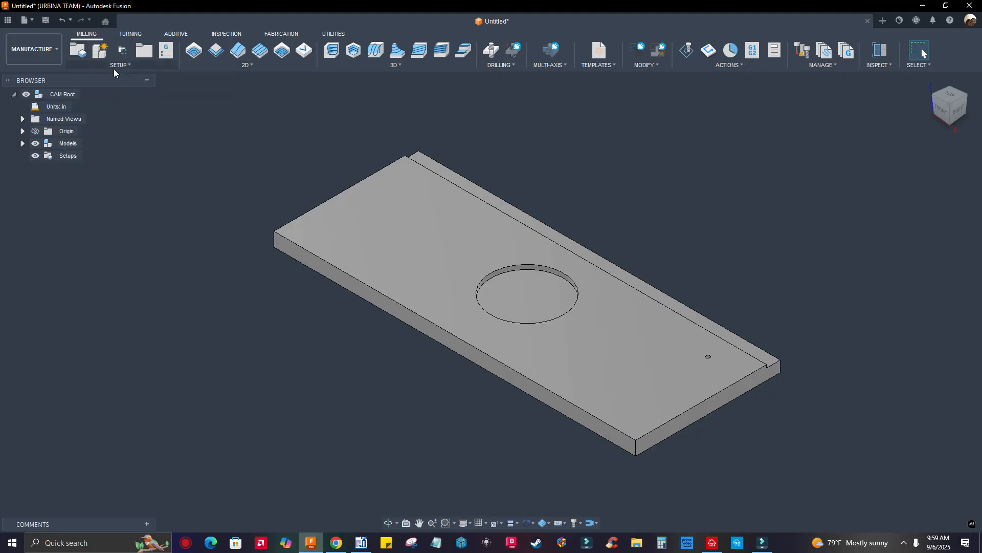
{"action": "left_click", "coordinate": [128, 66]}
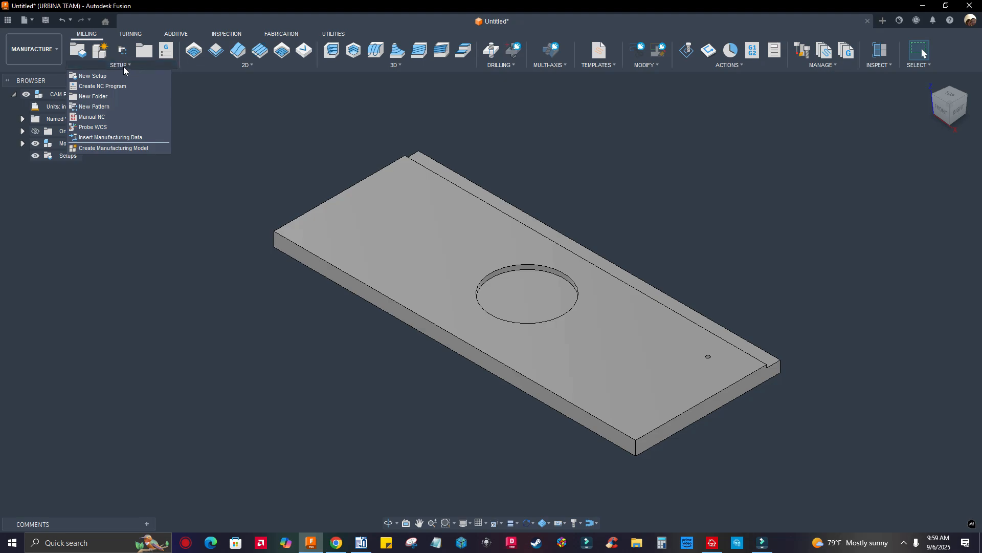
{"action": "left_click", "coordinate": [116, 78]}
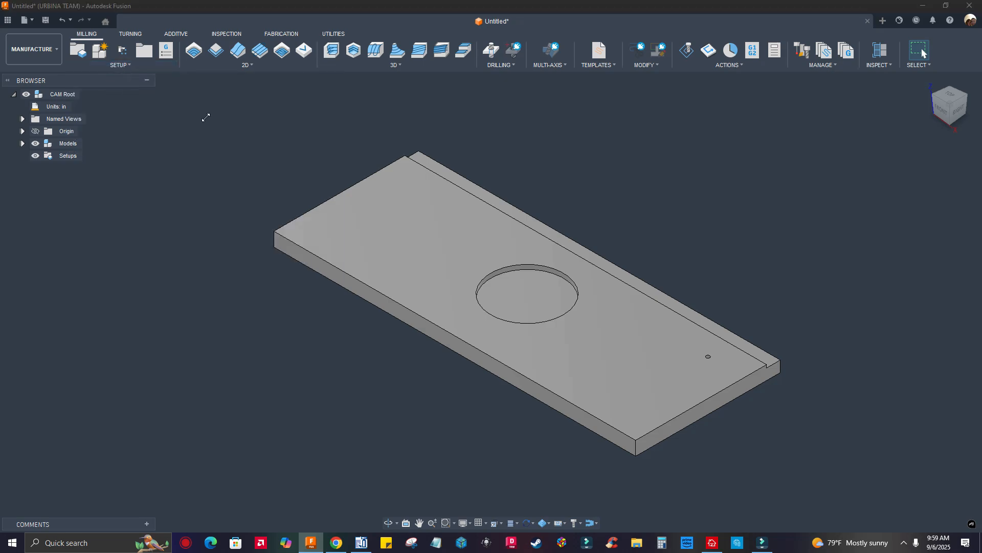
{"action": "middle_click_drag", "start_coordinate": [628, 228], "coordinate": [549, 181]}
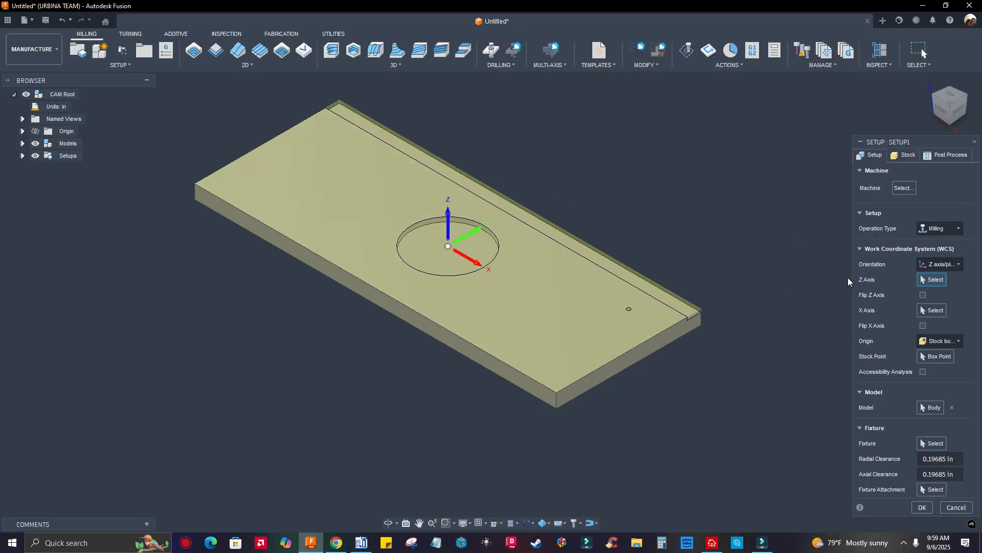
{"action": "scroll", "coordinate": [702, 323], "scroll_direction": "up", "scroll_amount": 4}
{"action": "scroll", "coordinate": [748, 326], "scroll_direction": "down", "scroll_amount": 2}
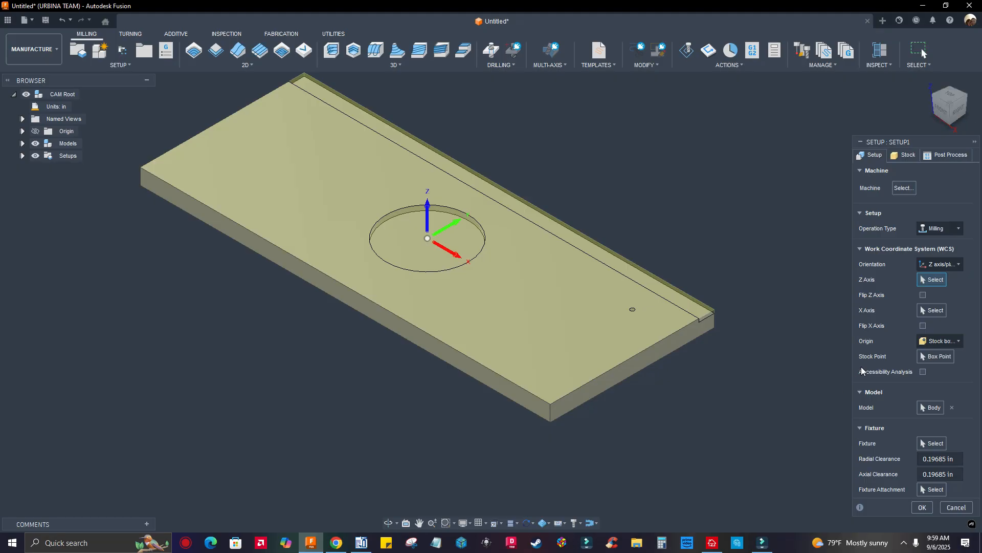
Step: Orient the setup's work coordinate system with the board's top face as Z axis and its long lower front edge as X axis
{"action": "left_click", "coordinate": [932, 280]}
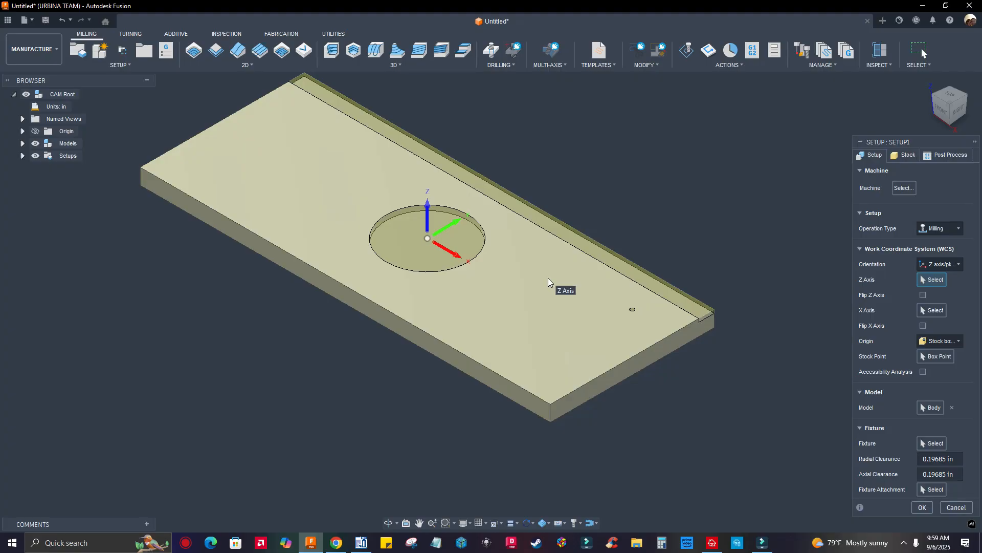
{"action": "left_click", "coordinate": [548, 282]}
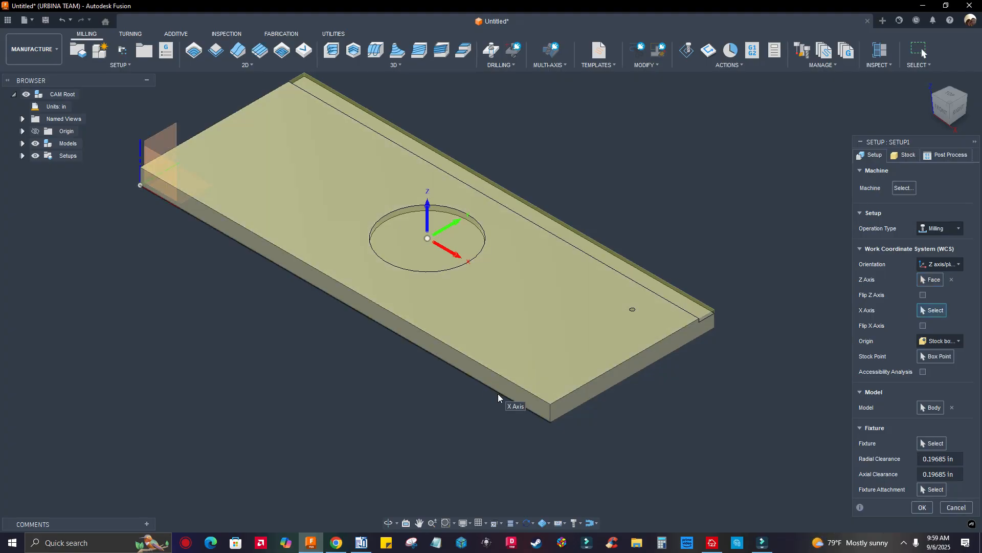
{"action": "left_click", "coordinate": [498, 397]}
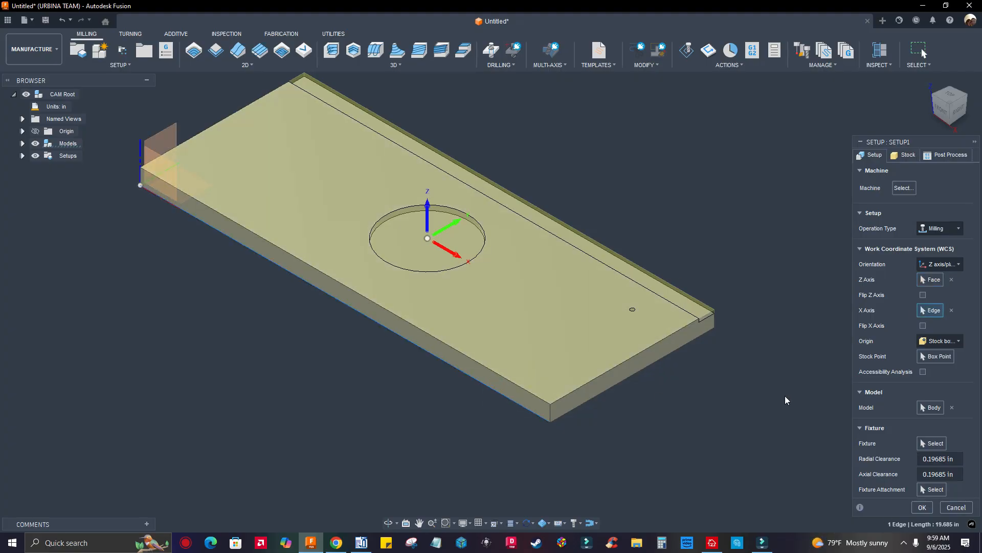
Step: Place the setup's origin at the lower stock box corner at the rebate end nearest the small hole and flip the X axis
{"action": "left_click", "coordinate": [929, 342]}
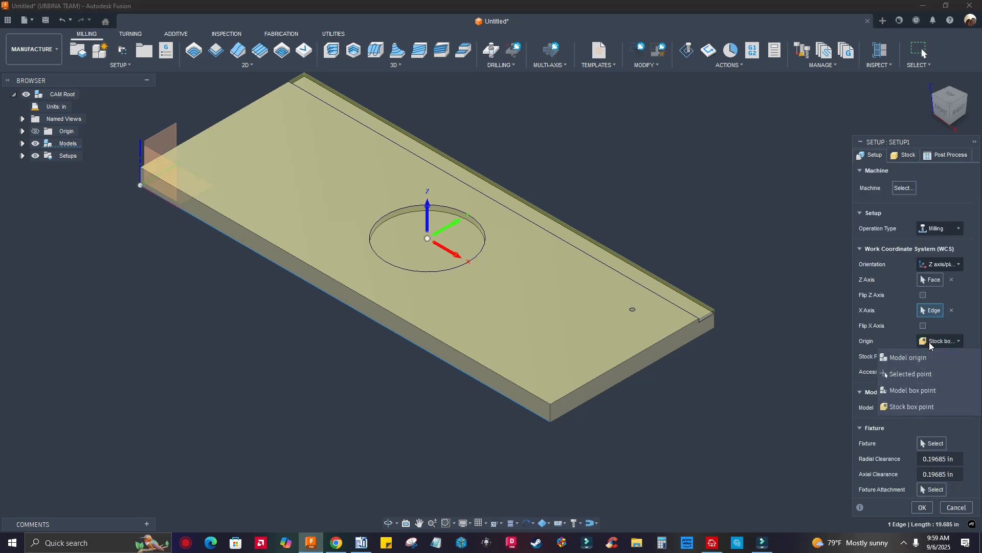
{"action": "left_click", "coordinate": [900, 330]}
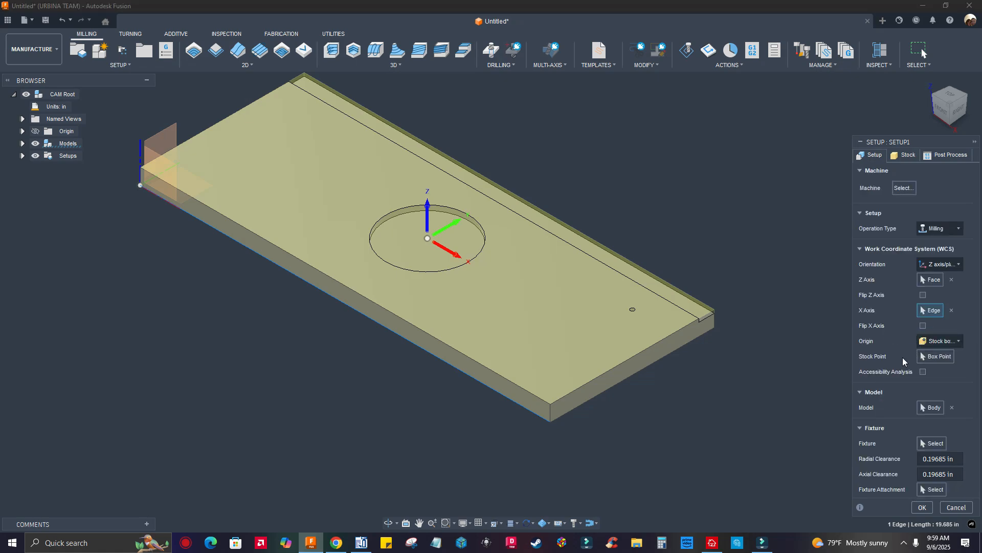
{"action": "left_click", "coordinate": [931, 355]}
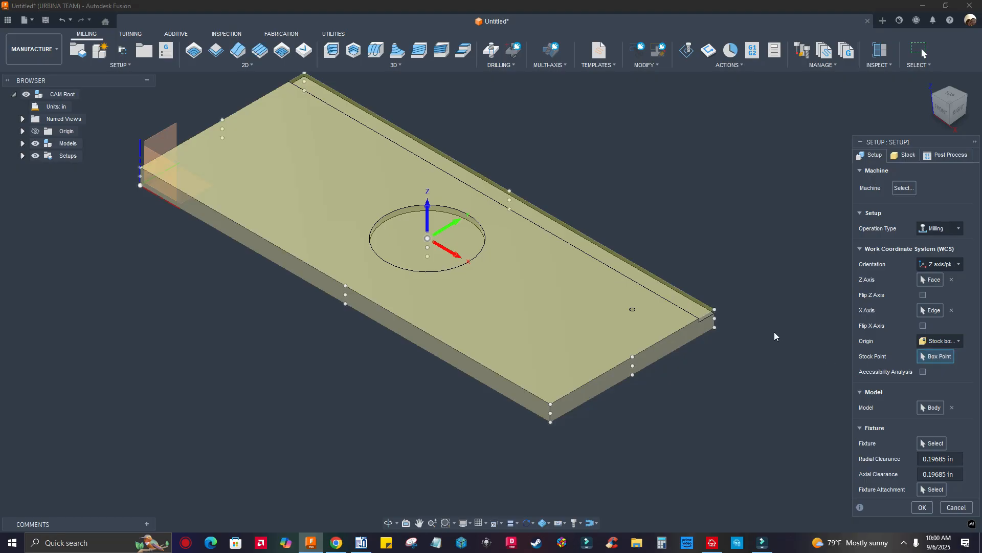
{"action": "scroll", "coordinate": [743, 333], "scroll_direction": "up", "scroll_amount": 5}
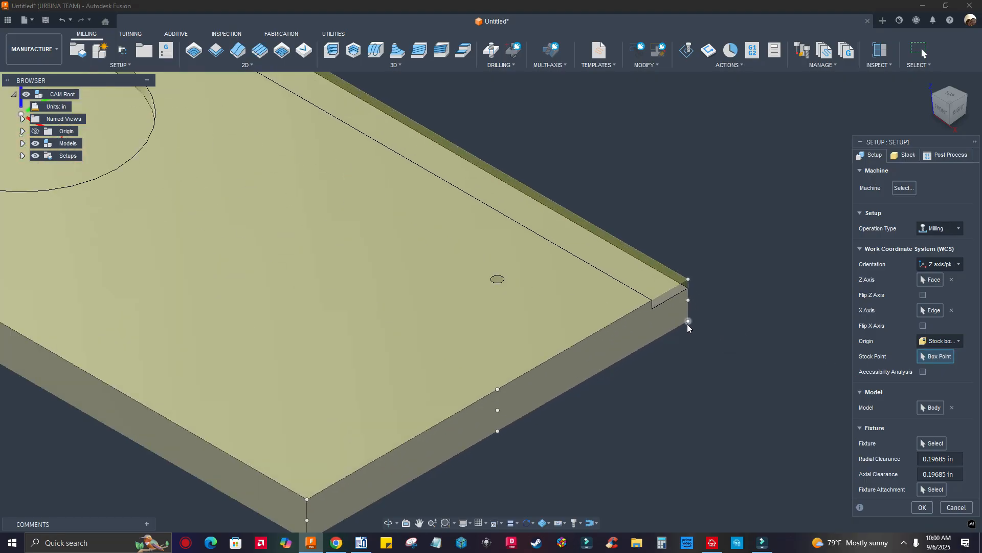
{"action": "left_click", "coordinate": [688, 322]}
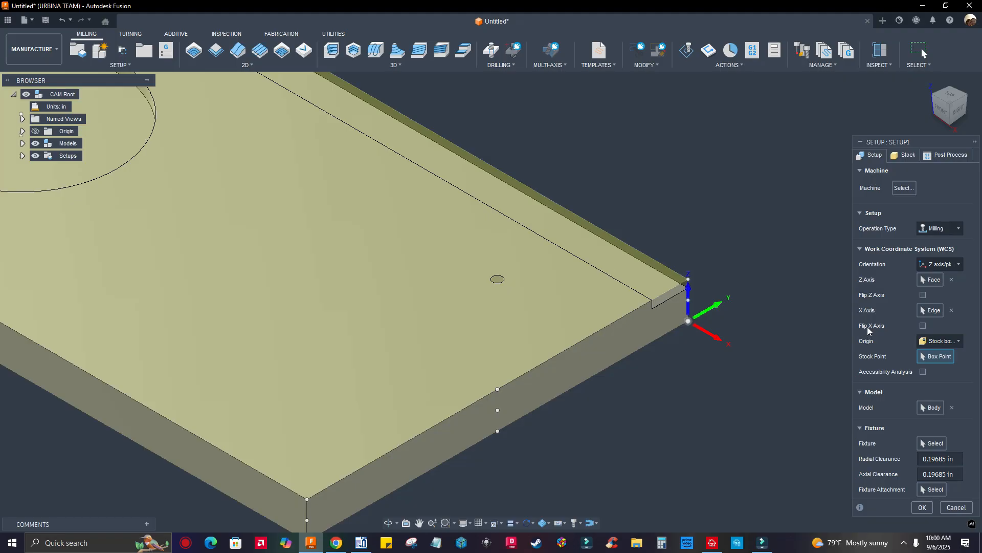
{"action": "left_click", "coordinate": [923, 326]}
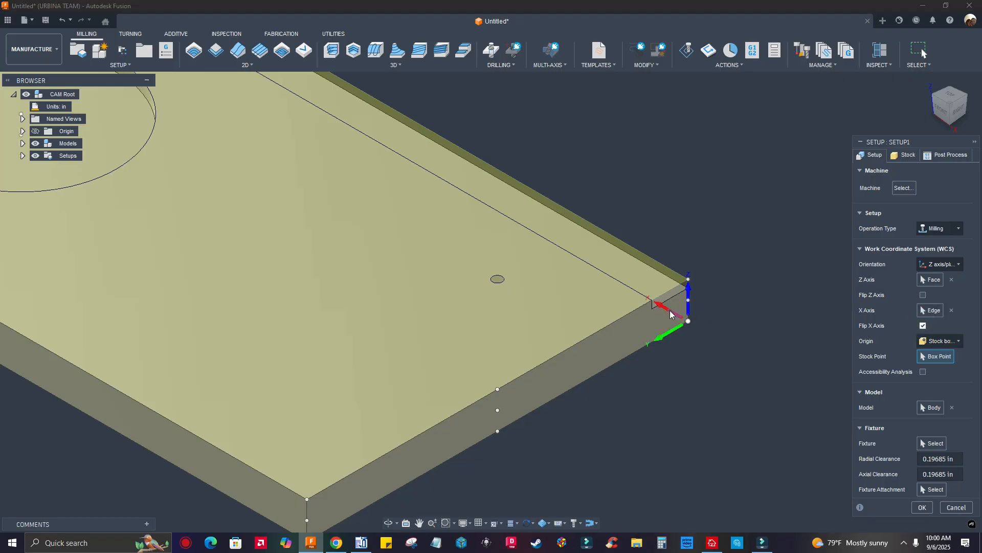
{"action": "scroll", "coordinate": [768, 319], "scroll_direction": "down", "scroll_amount": 6}
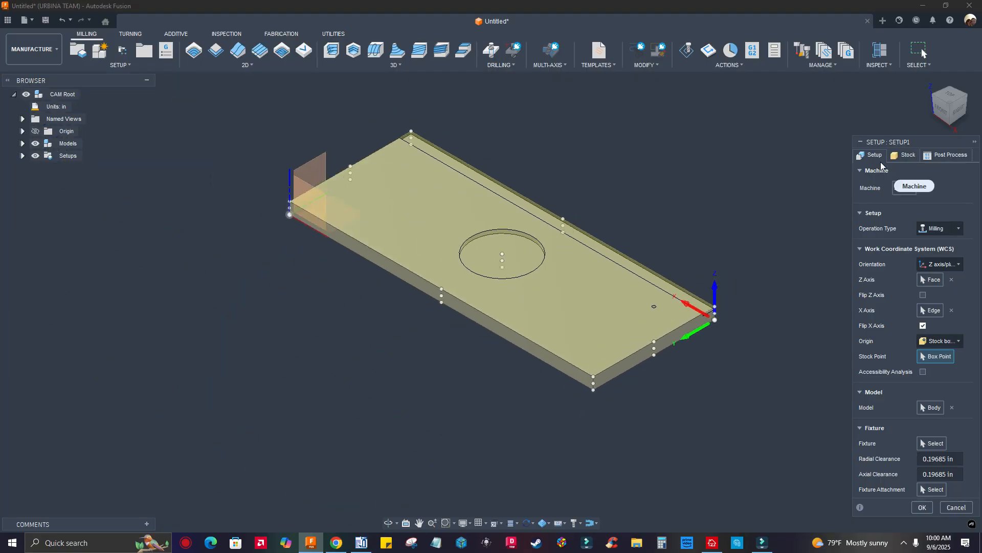
{"action": "left_click", "coordinate": [900, 155]}
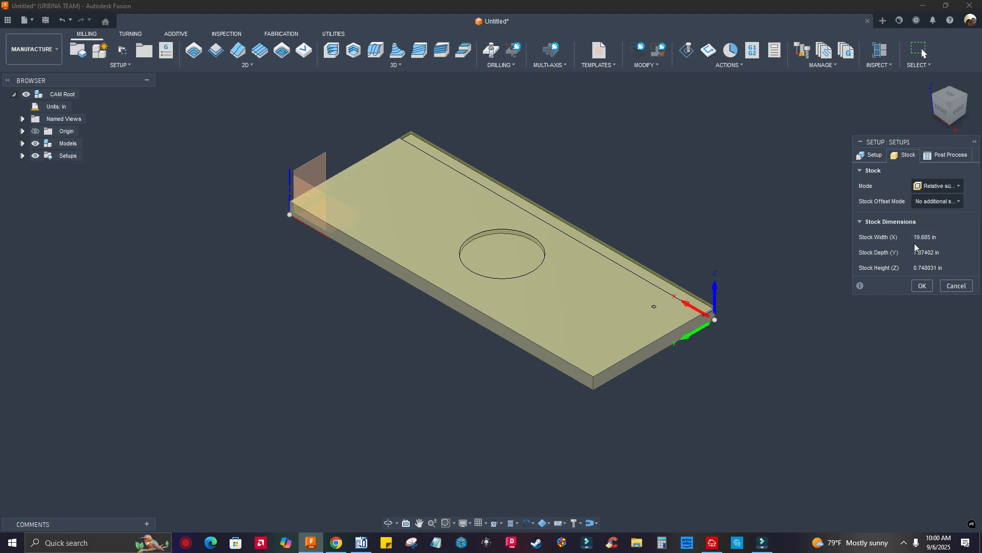
Step: Change the manufacturing document's active units to millimetres
{"action": "left_click", "coordinate": [76, 107]}
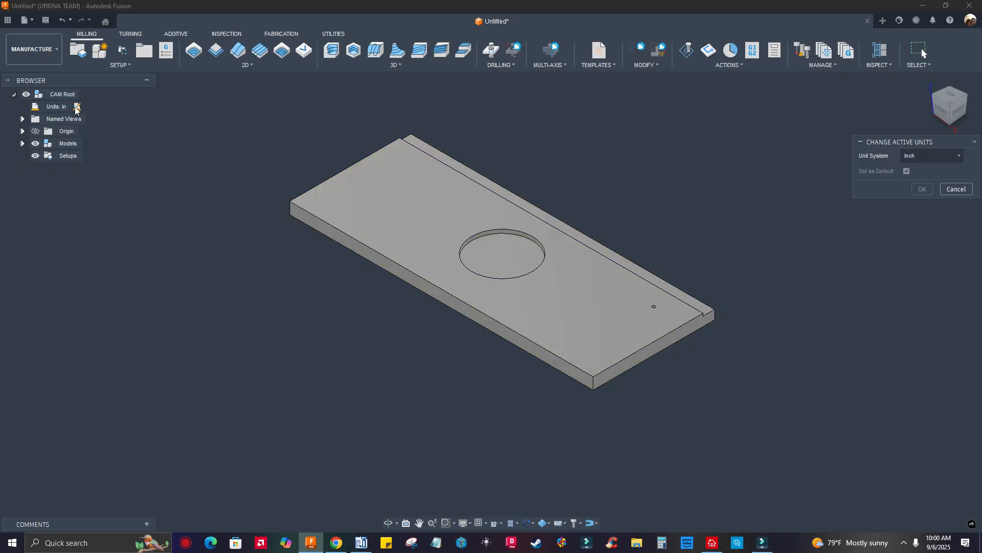
{"action": "left_click", "coordinate": [75, 107]}
{"action": "left_click", "coordinate": [933, 155]}
{"action": "left_click", "coordinate": [920, 175]}
{"action": "left_click", "coordinate": [922, 189]}
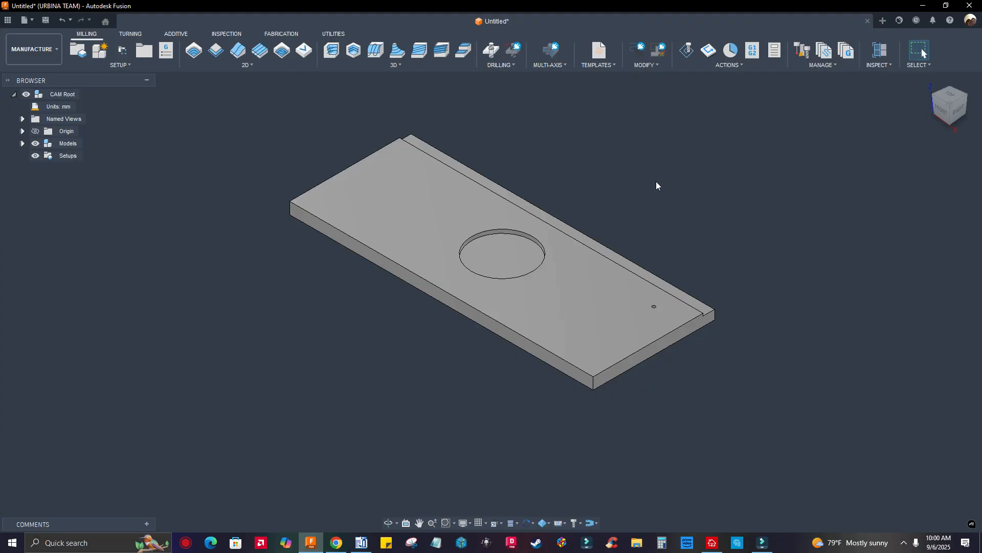
Step: Start a new milling setup with the board's top face as Z axis and its long lower front edge as X axis
{"action": "scroll", "coordinate": [633, 212], "scroll_direction": "down", "scroll_amount": 1}
{"action": "left_click", "coordinate": [77, 51]}
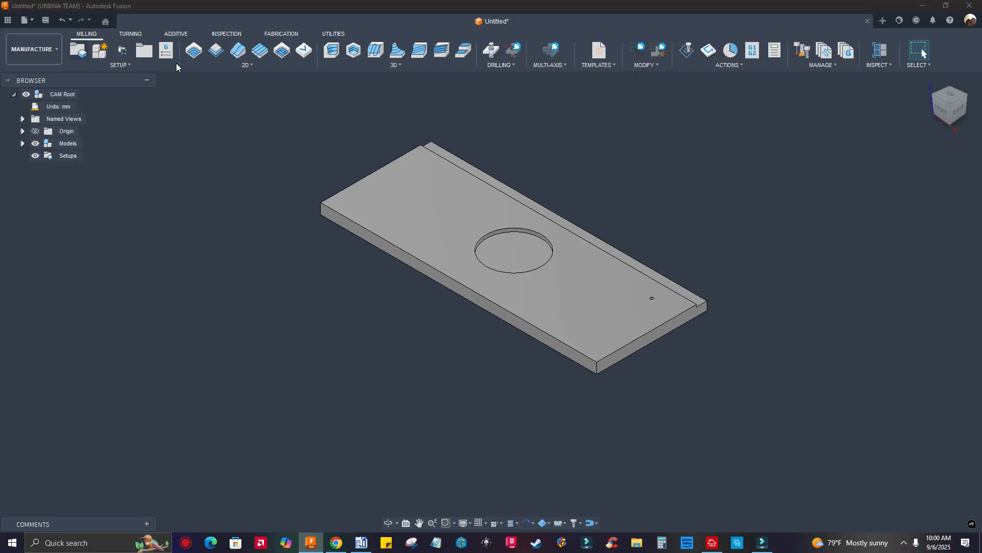
{"action": "left_click", "coordinate": [662, 275]}
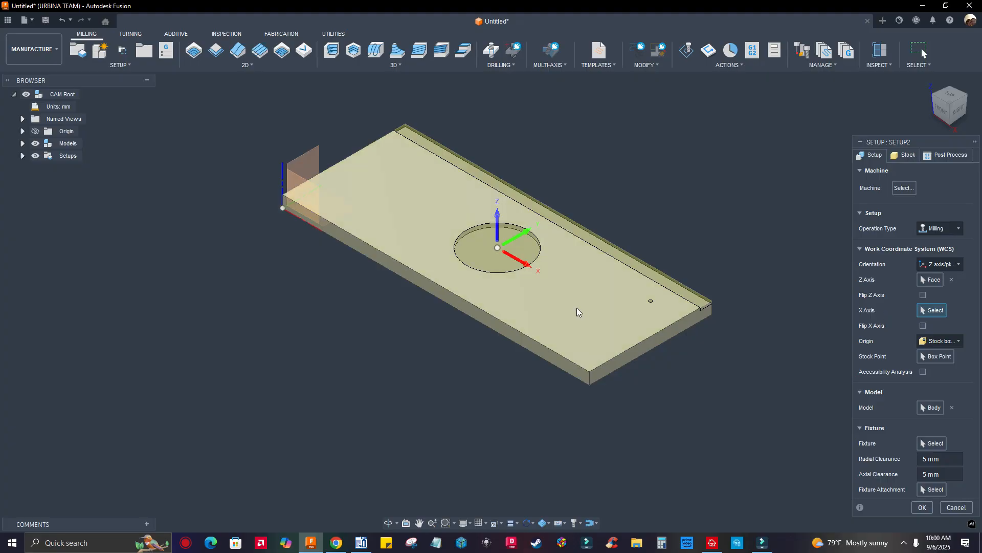
{"action": "scroll", "coordinate": [576, 308], "scroll_direction": "up", "scroll_amount": 2}
{"action": "left_click", "coordinate": [545, 397]}
{"action": "scroll", "coordinate": [480, 315], "scroll_direction": "down", "scroll_amount": 1}
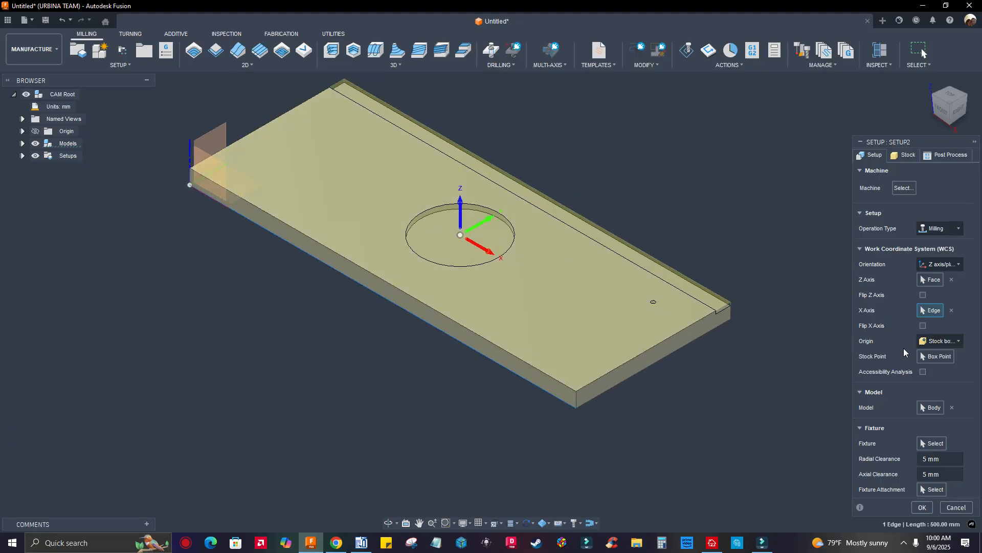
Step: Set the origin to the lower stock box corner at the rebate end nearest the small hole, flip the X axis, and review the stock dimensions
{"action": "left_click", "coordinate": [938, 357]}
{"action": "scroll", "coordinate": [741, 317], "scroll_direction": "up", "scroll_amount": 3}
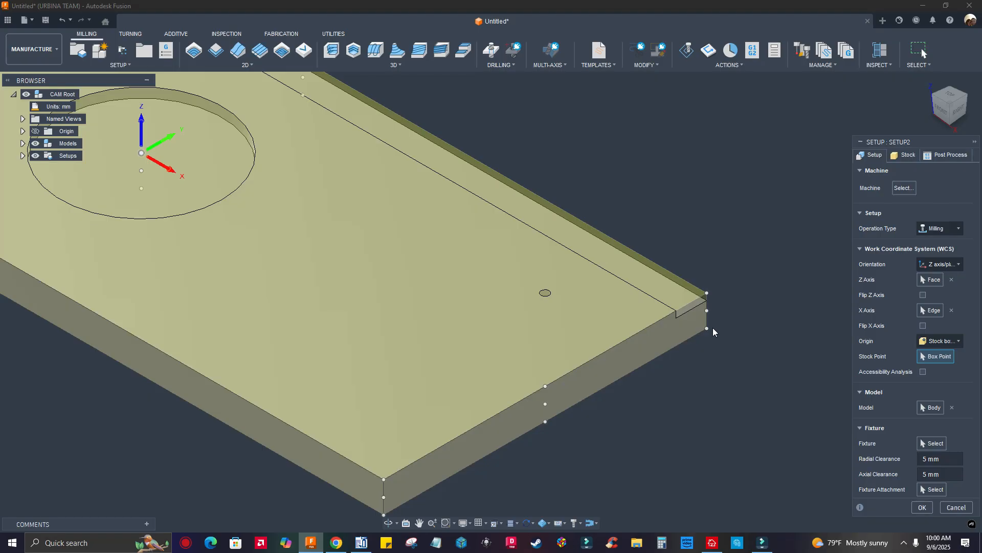
{"action": "left_click", "coordinate": [707, 328]}
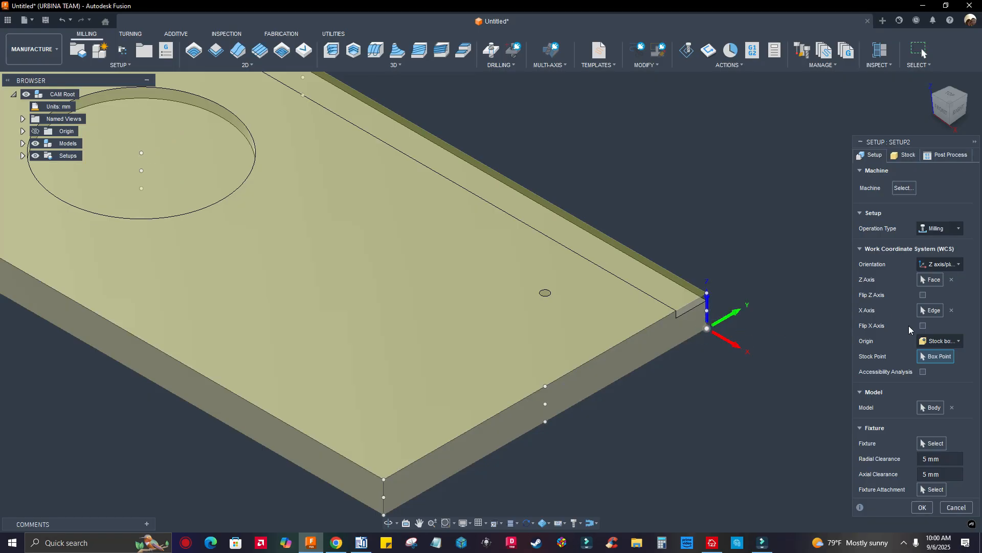
{"action": "left_click", "coordinate": [923, 326]}
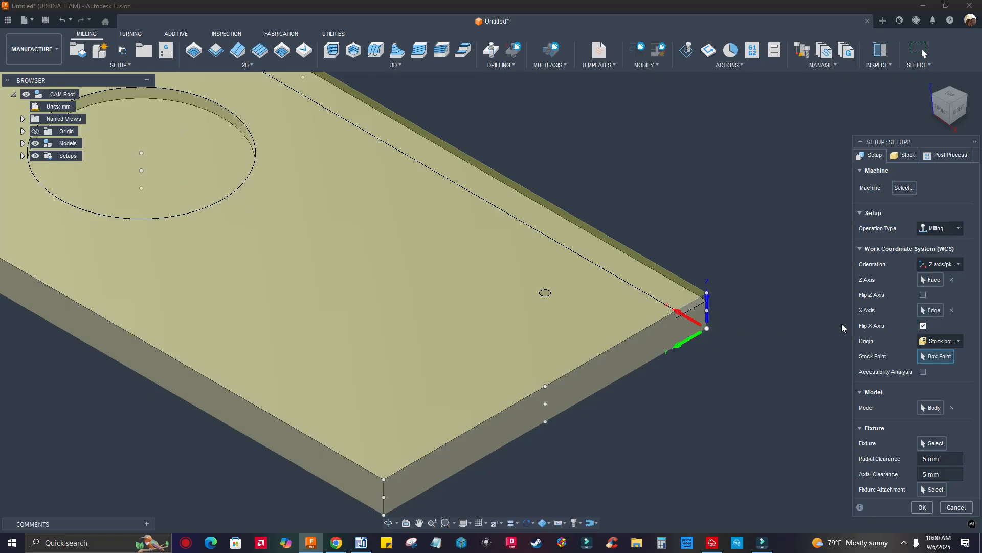
{"action": "scroll", "coordinate": [798, 311], "scroll_direction": "down", "scroll_amount": 3}
{"action": "left_click", "coordinate": [904, 155]}
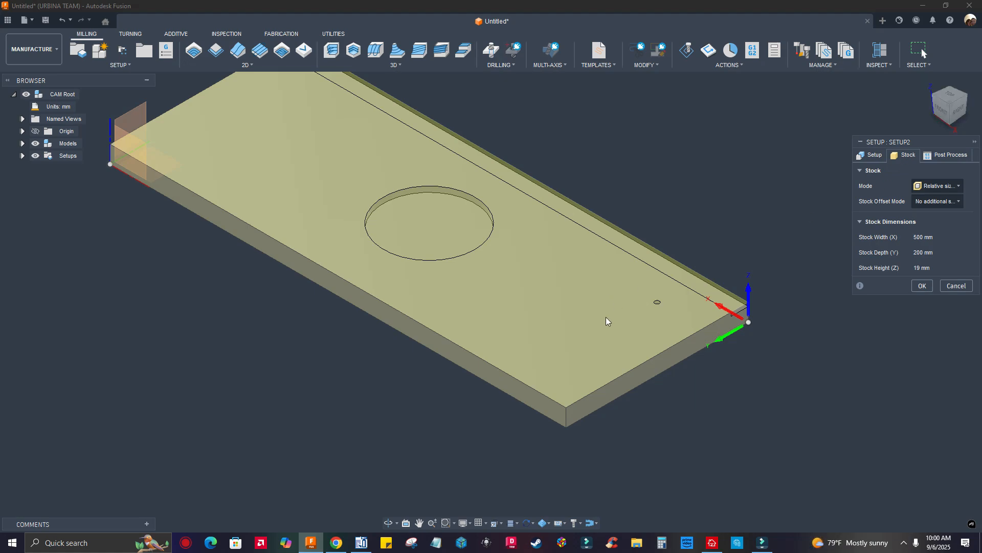
{"action": "scroll", "coordinate": [634, 292], "scroll_direction": "down", "scroll_amount": 2}
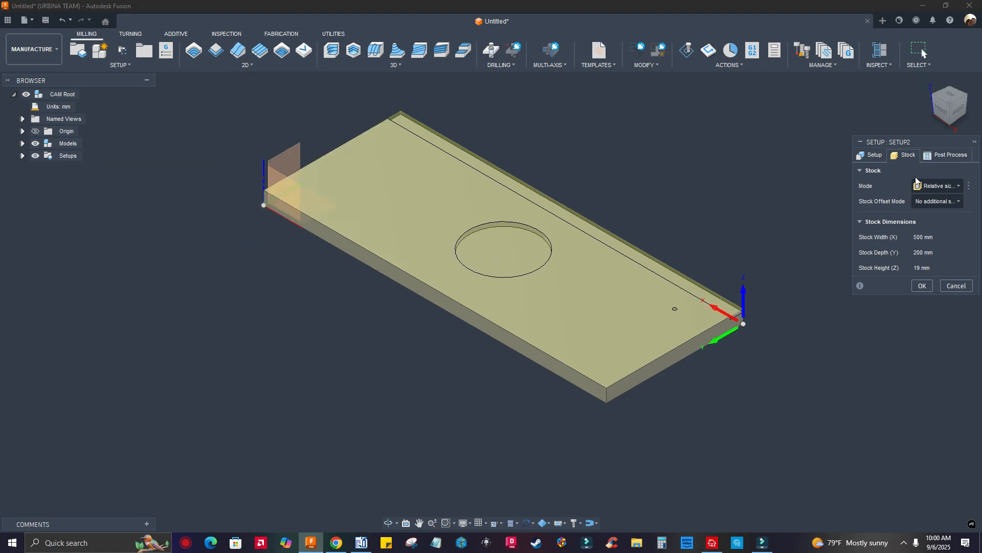
Step: Name the setup's post-process program "sample" and finish the setup
{"action": "left_click", "coordinate": [945, 155]}
{"action": "left_click", "coordinate": [953, 190]}
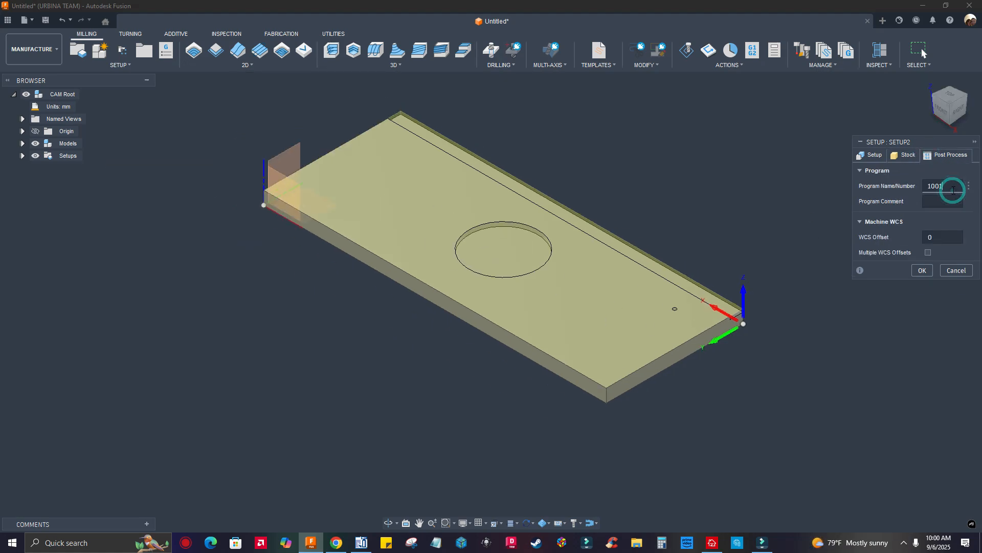
{"action": "left_click_drag", "start_coordinate": [954, 191], "coordinate": [885, 190]}
{"action": "type", "text": "sample"}
{"action": "left_click", "coordinate": [922, 271]}
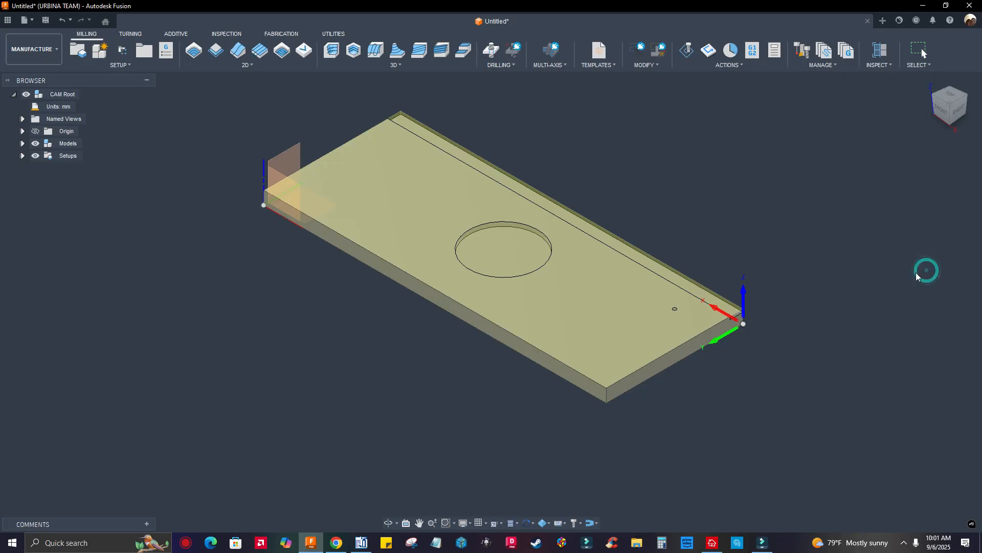
{"action": "middle_click_drag", "start_coordinate": [361, 361], "coordinate": [321, 385]}
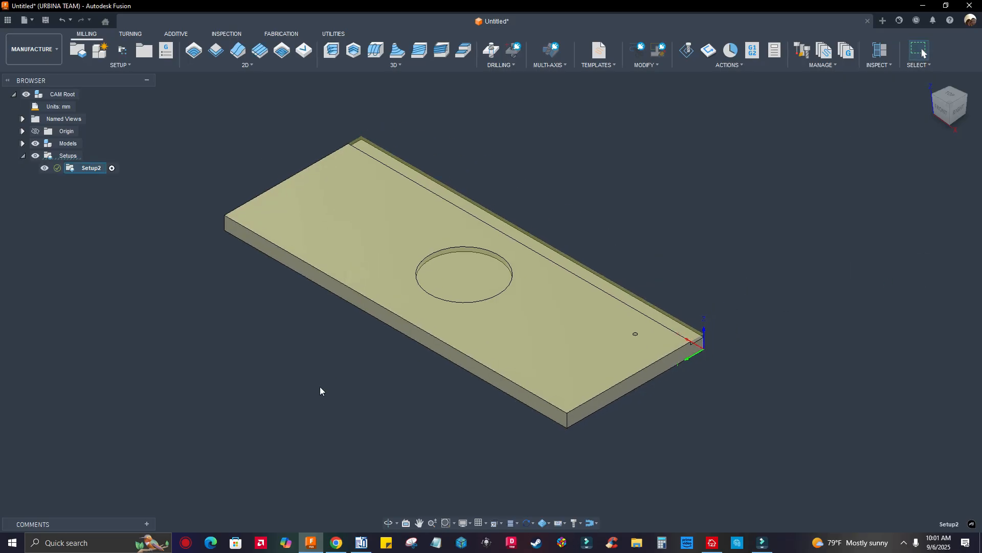
{"action": "double_click", "coordinate": [98, 168]}
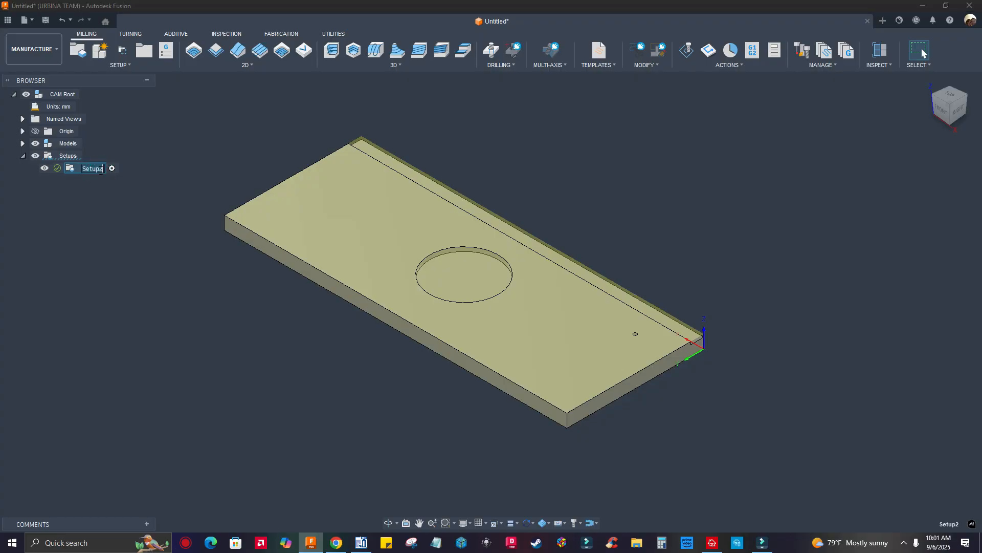
{"action": "left_click", "coordinate": [234, 217]}
{"action": "scroll", "coordinate": [629, 345], "scroll_direction": "up", "scroll_amount": 4}
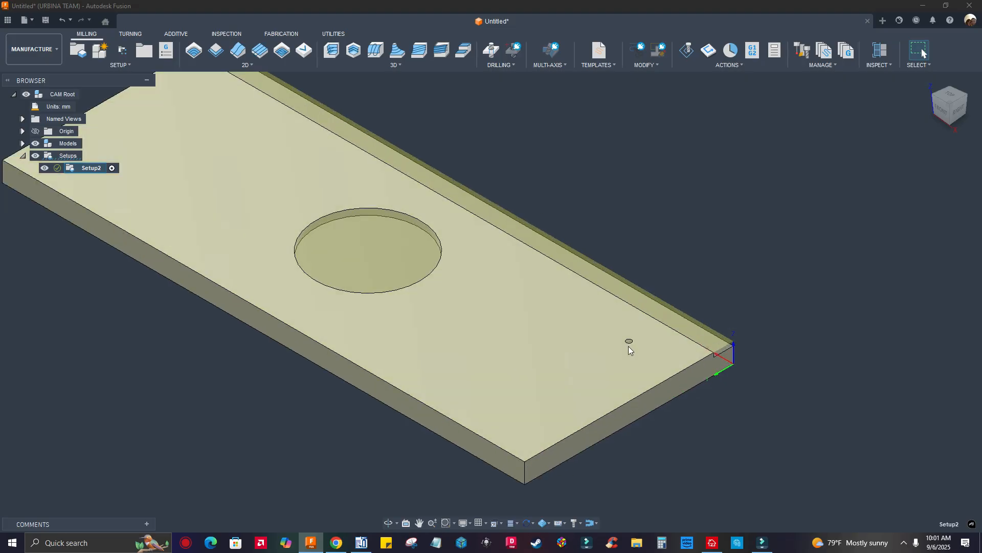
{"action": "scroll", "coordinate": [729, 294], "scroll_direction": "down", "scroll_amount": 5}
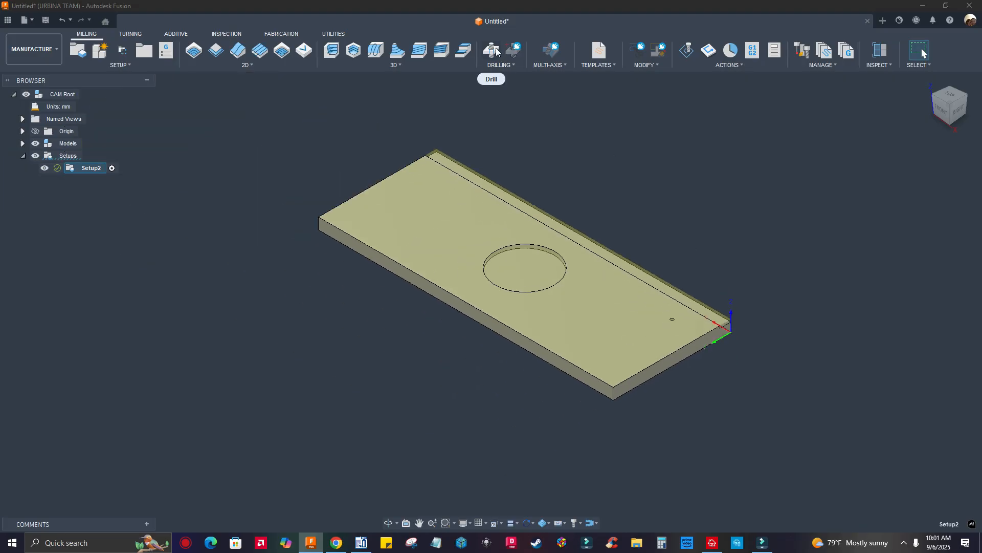
Step: Start a Drill operation using the 5 mm 180° brad point bit (204005) from the Weeke vertical drilling brad point library
{"action": "left_click", "coordinate": [493, 50]}
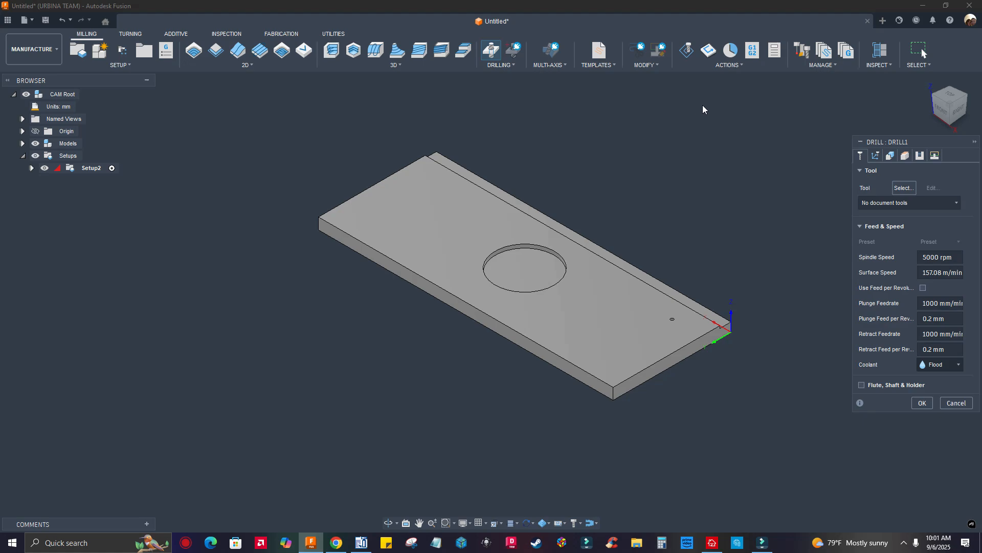
{"action": "left_click", "coordinate": [904, 188]}
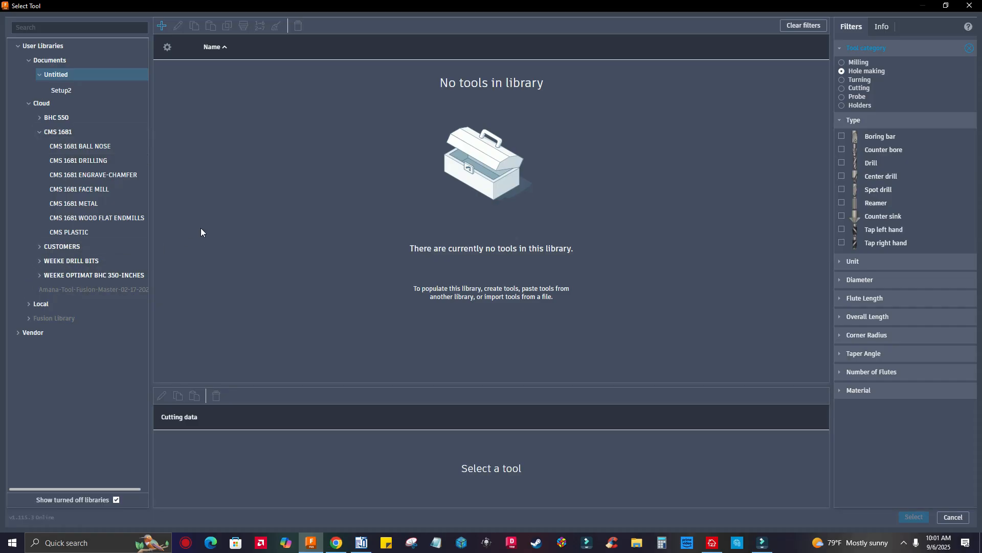
{"action": "left_click", "coordinate": [40, 280]}
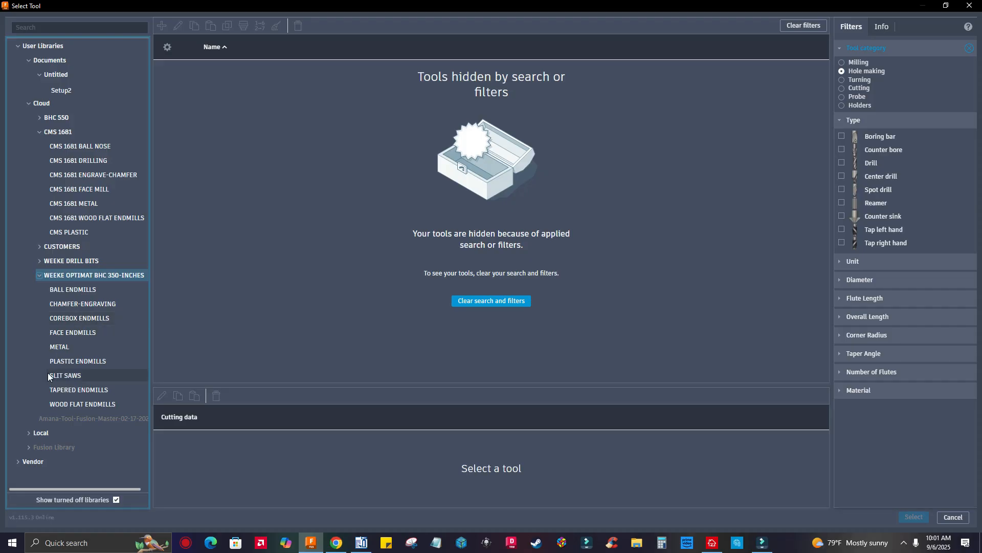
{"action": "left_click", "coordinate": [39, 262]}
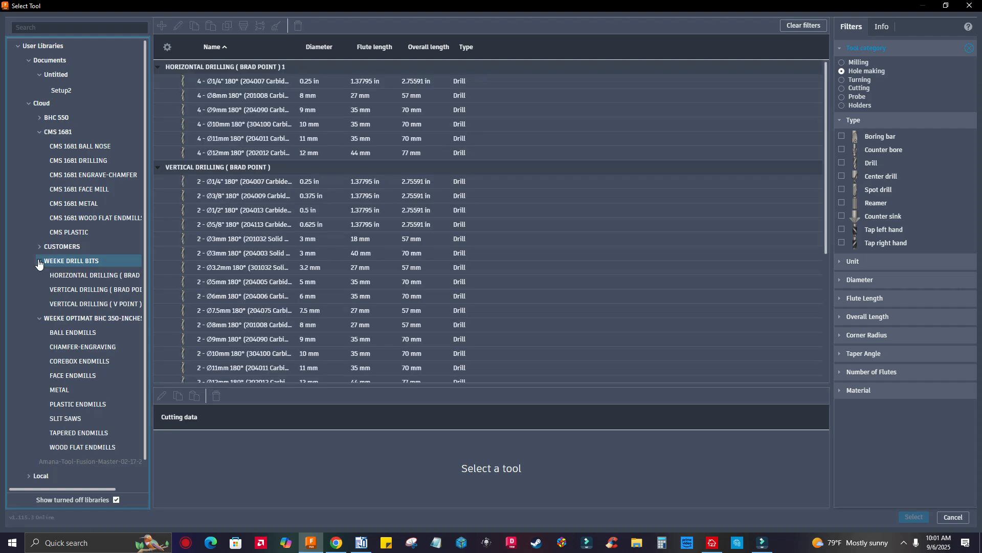
{"action": "left_click", "coordinate": [70, 293]}
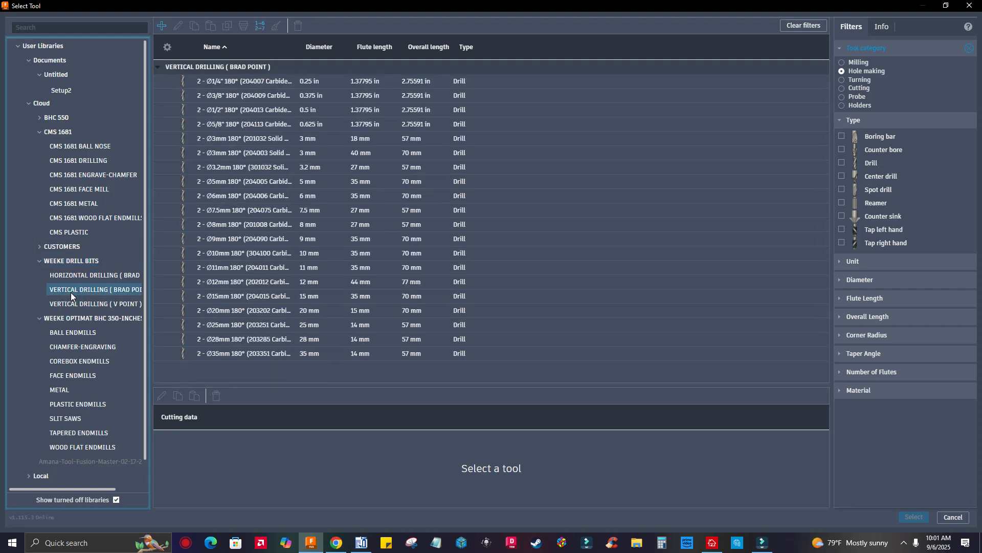
{"action": "left_click", "coordinate": [217, 183]}
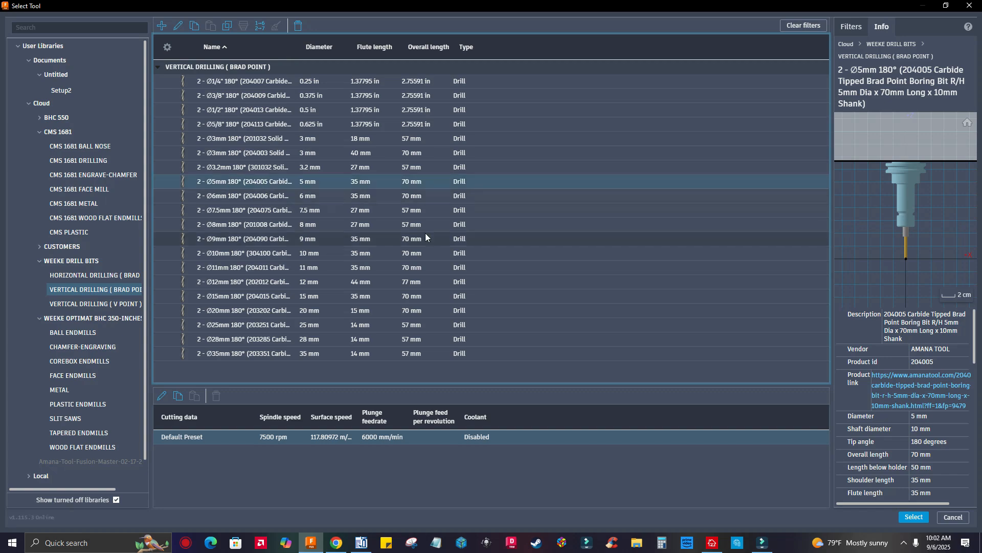
{"action": "left_click", "coordinate": [914, 517]}
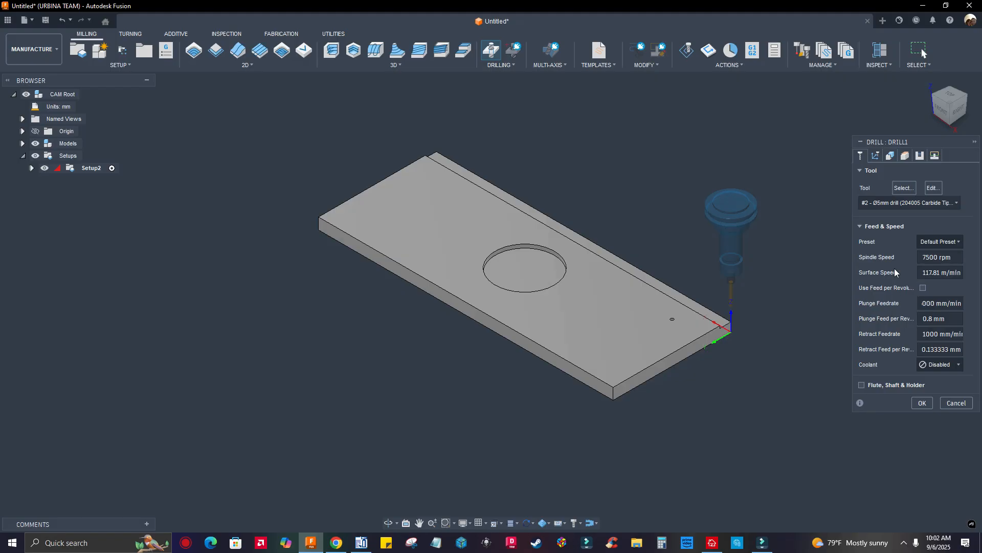
Step: Select the small hole's face as the drilling geometry and open the operation's height settings
{"action": "left_click", "coordinate": [891, 156]}
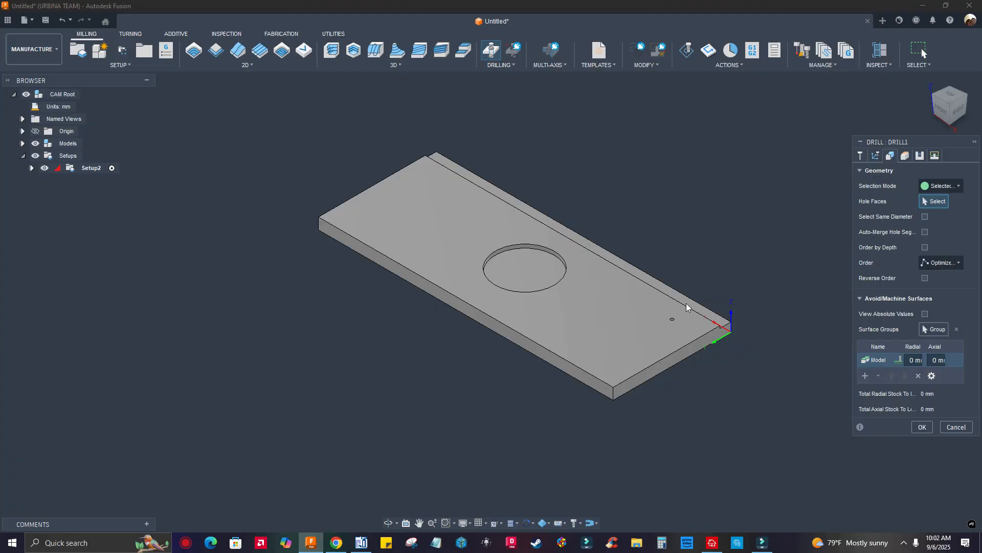
{"action": "scroll", "coordinate": [686, 302], "scroll_direction": "up", "scroll_amount": 5}
{"action": "left_click", "coordinate": [656, 340]}
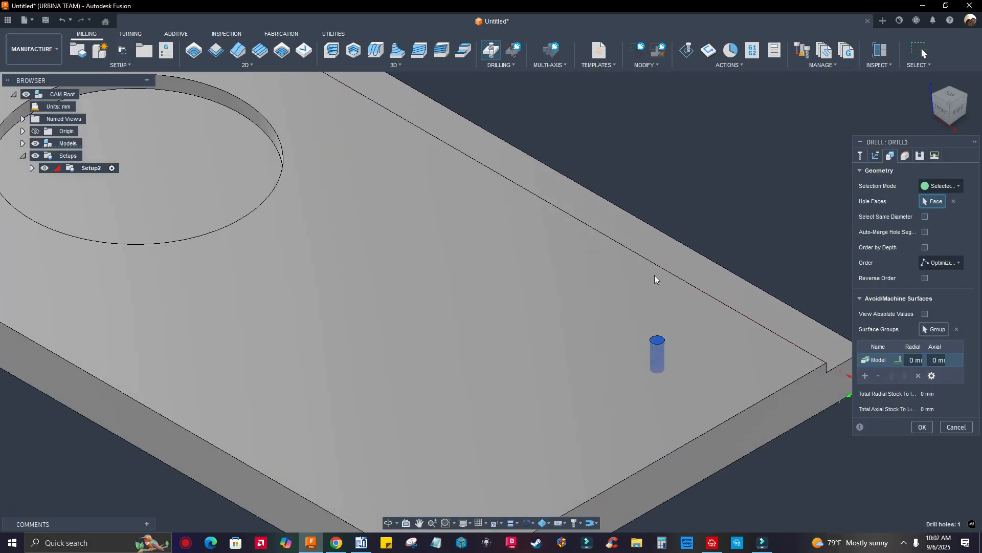
{"action": "scroll", "coordinate": [655, 276], "scroll_direction": "down", "scroll_amount": 5}
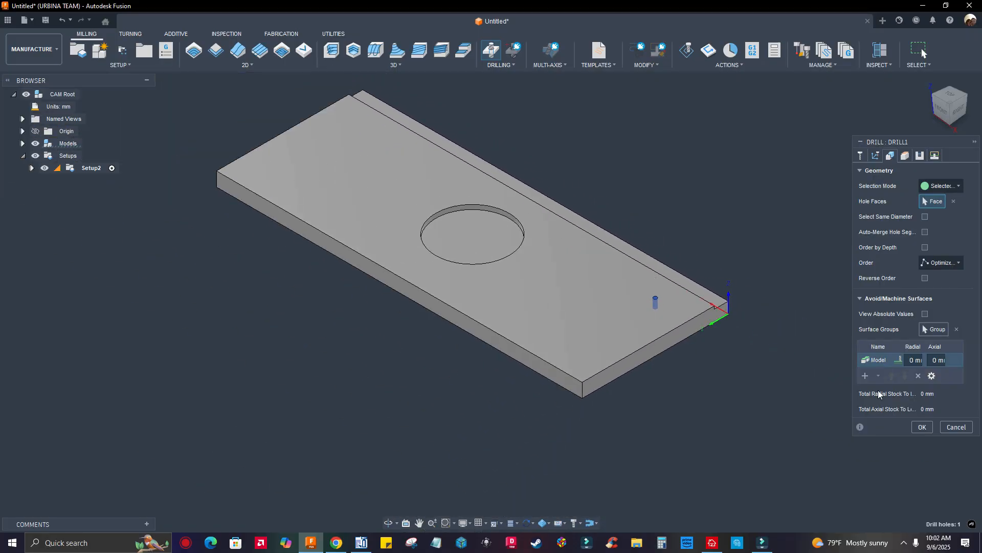
{"action": "left_click", "coordinate": [908, 158]}
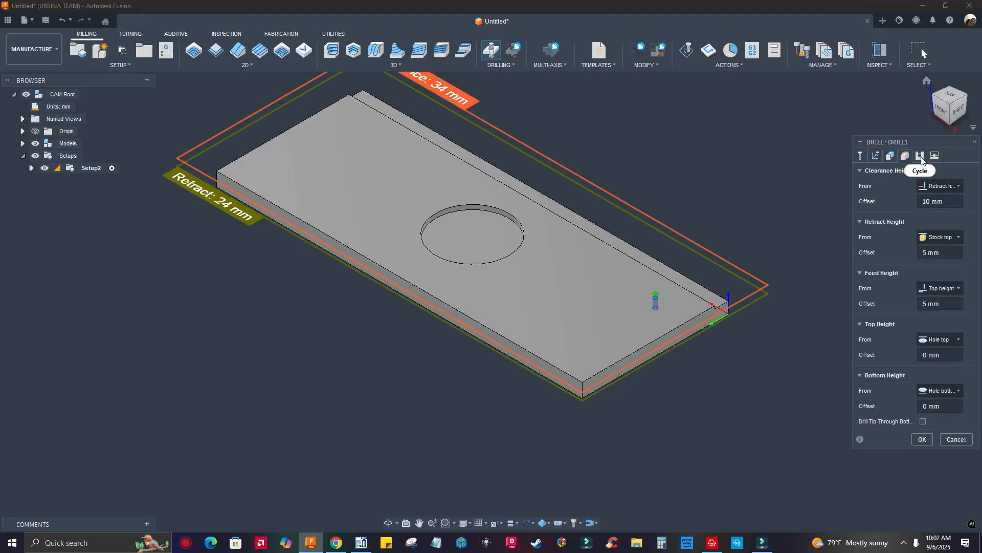
Step: Check the drill operation's cycle type and linking settings and finish the operation with the rapid-out drilling cycle
{"action": "left_click", "coordinate": [921, 158]}
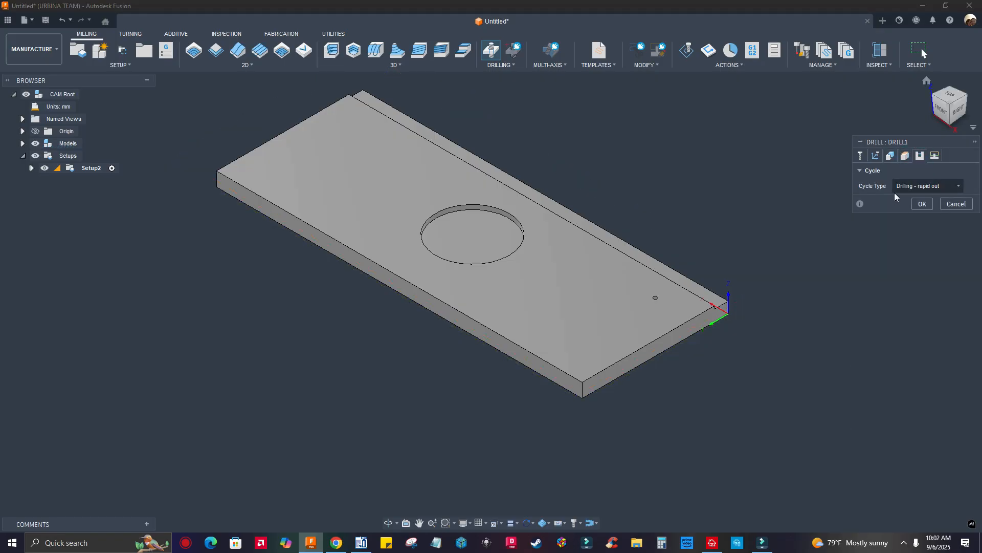
{"action": "mouse_move", "coordinate": [904, 189]}
{"action": "left_click", "coordinate": [935, 157]}
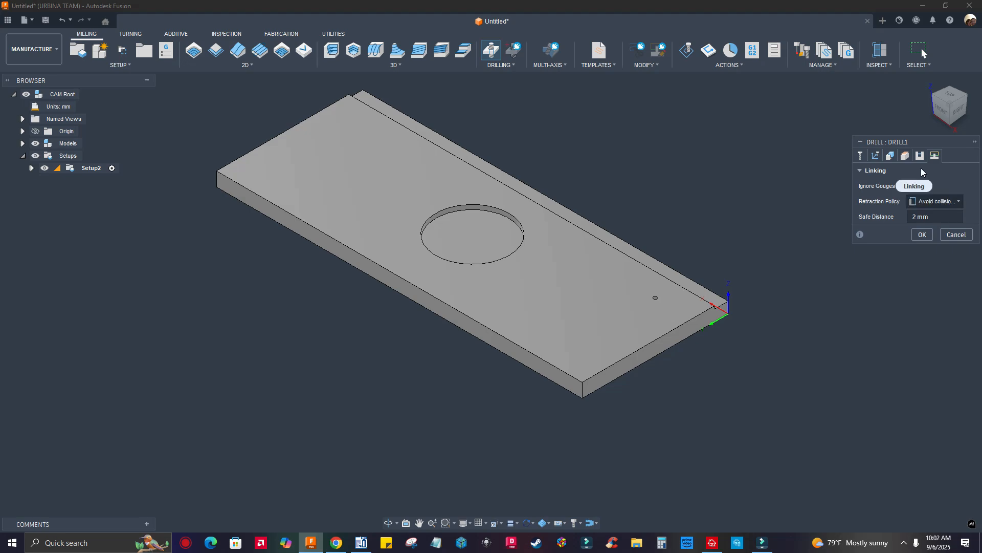
{"action": "left_click", "coordinate": [922, 234]}
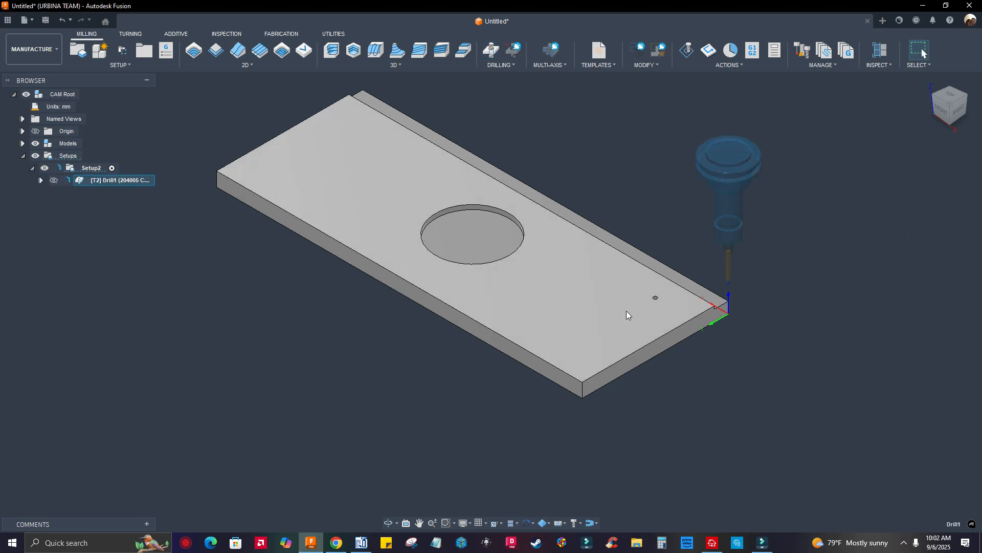
{"action": "scroll", "coordinate": [629, 302], "scroll_direction": "up", "scroll_amount": 2}
{"action": "scroll", "coordinate": [675, 303], "scroll_direction": "down", "scroll_amount": 4}
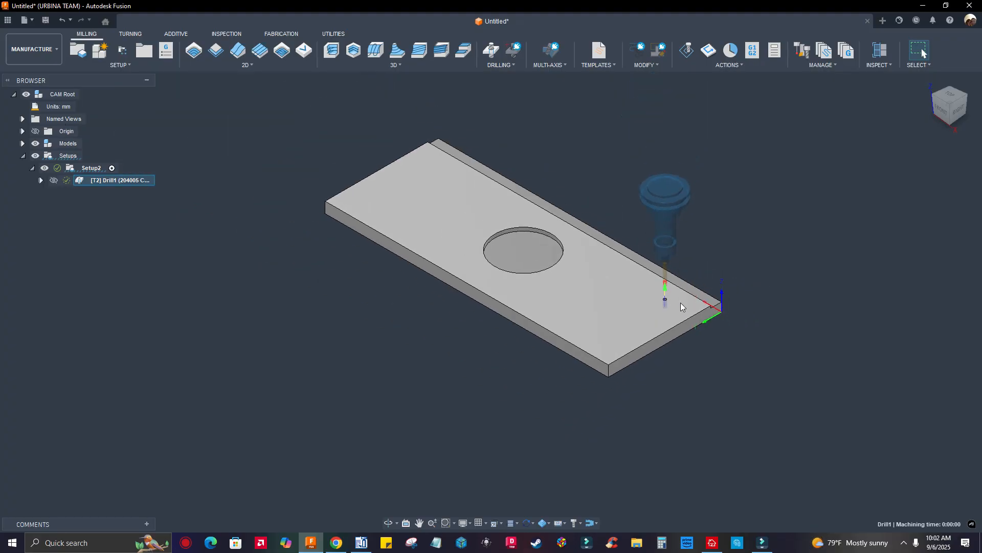
{"action": "scroll", "coordinate": [747, 299], "scroll_direction": "up", "scroll_amount": 2}
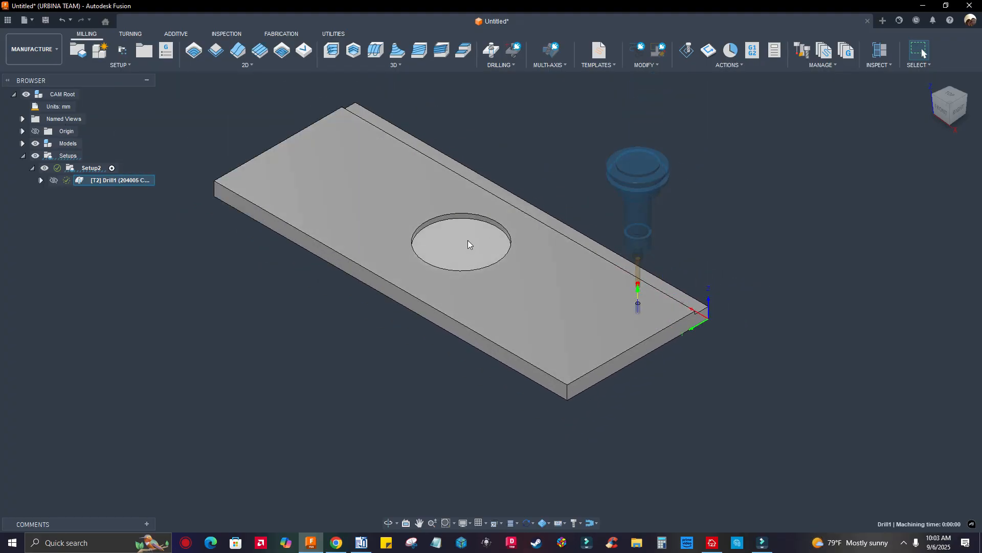
Step: Start a 2D Pocket operation and pick the 1/2" flat end mill 46206-K from the Weeke Optimat BHC 350 wood flat endmills library
{"action": "middle_click_drag", "start_coordinate": [459, 233], "coordinate": [482, 262]}
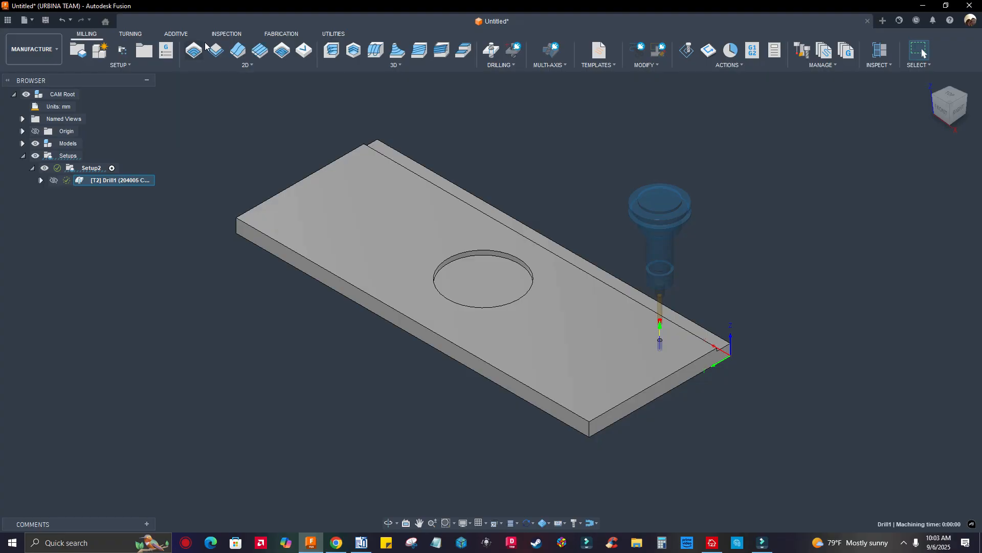
{"action": "left_click", "coordinate": [249, 65]}
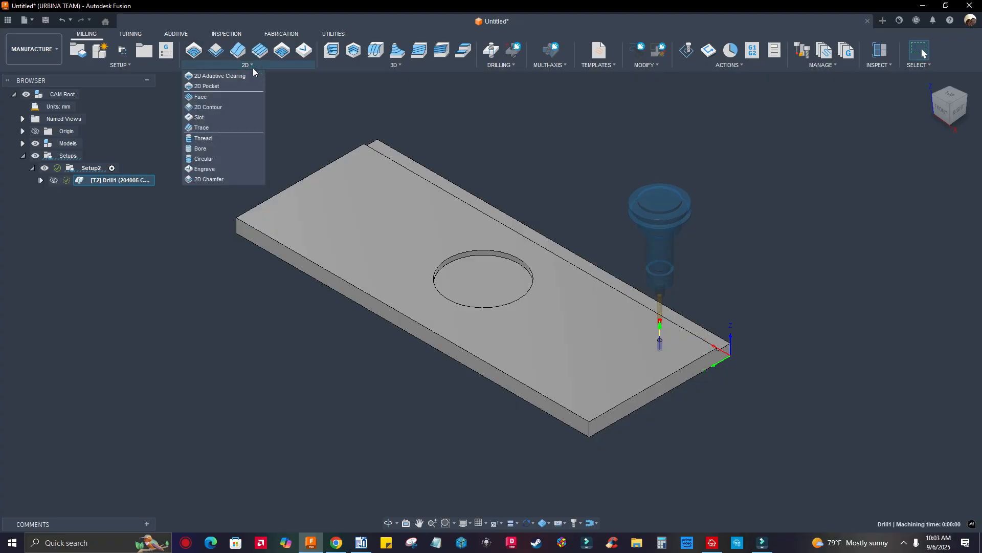
{"action": "left_click", "coordinate": [235, 87]}
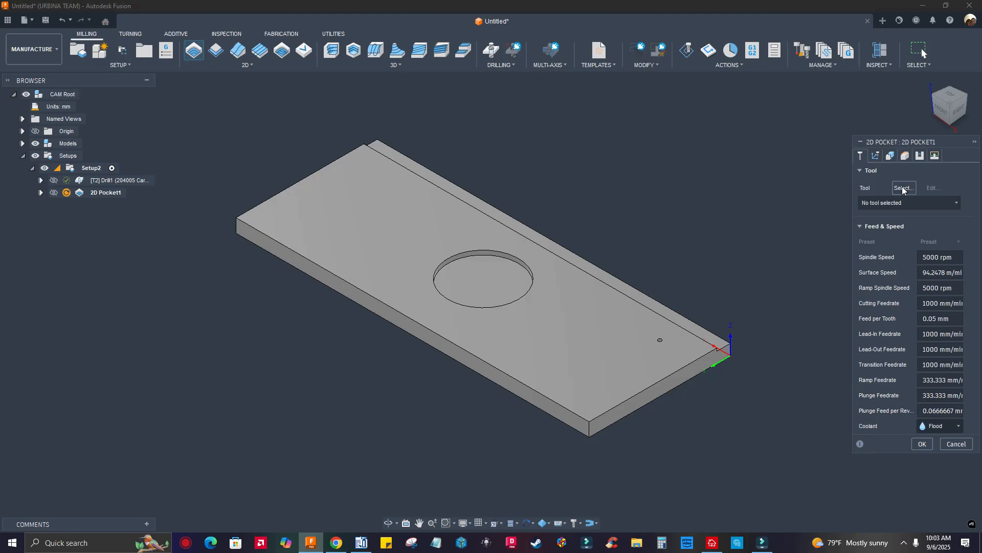
{"action": "left_click", "coordinate": [902, 188]}
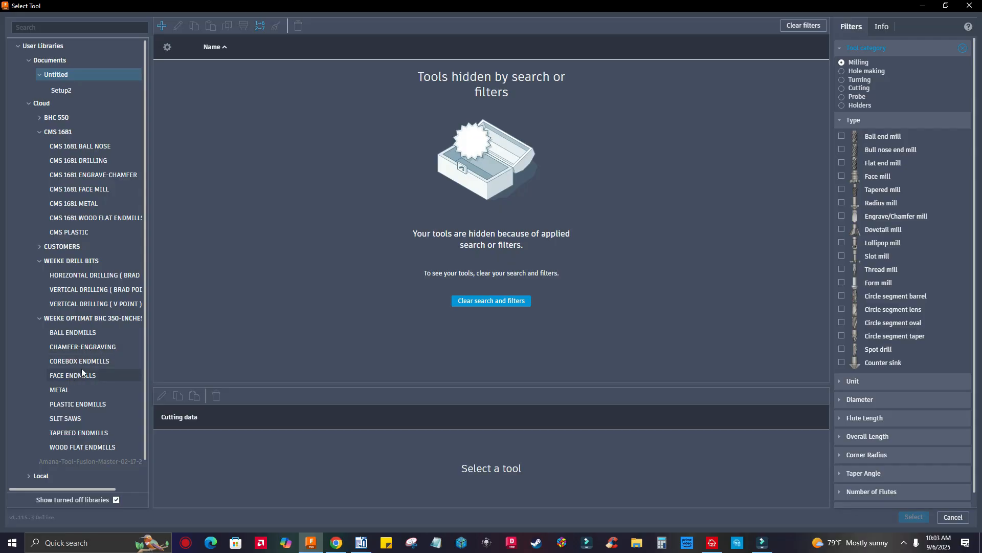
{"action": "left_click", "coordinate": [71, 448]}
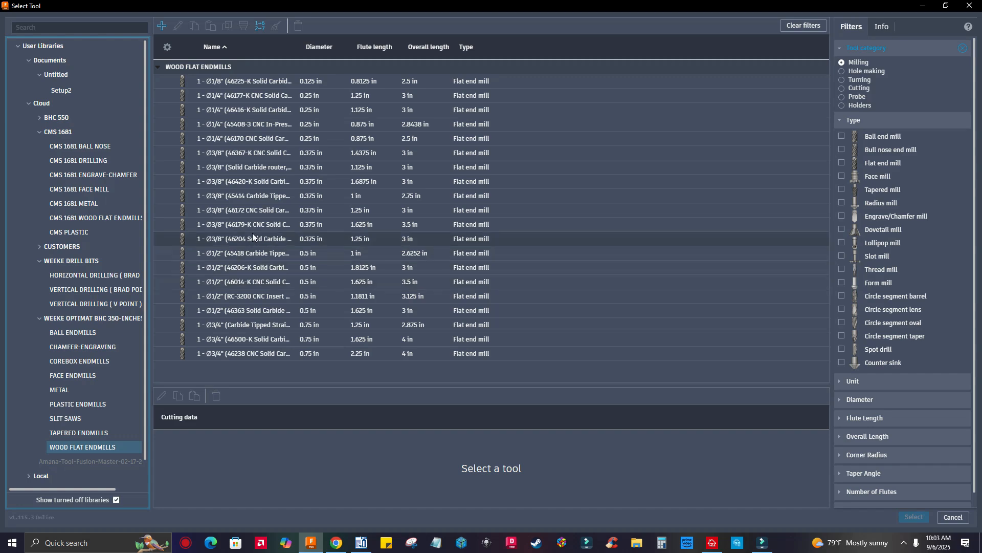
{"action": "left_click", "coordinate": [239, 268]}
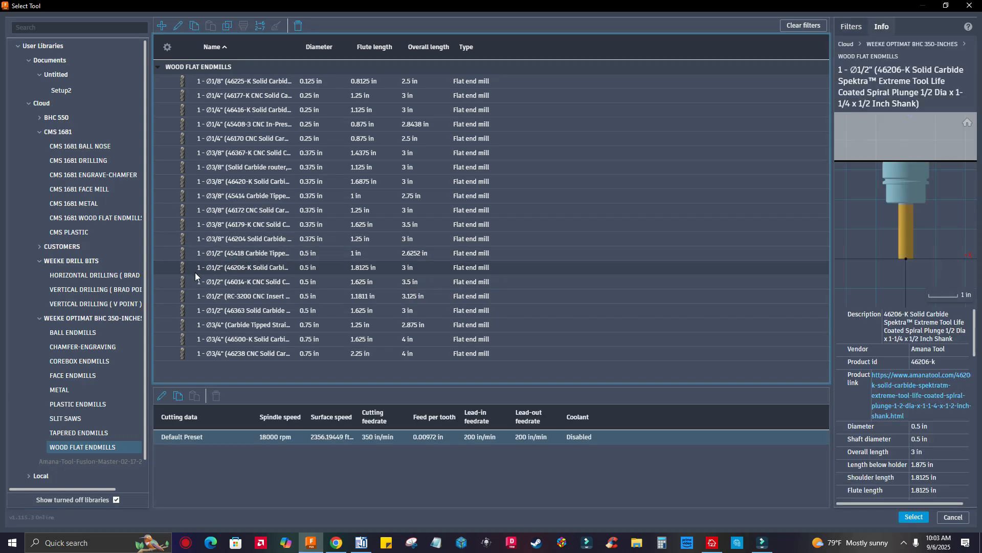
Step: Examine the tool number in the 46206-K end mill's post processor settings, leaving the tool unedited
{"action": "right_click", "coordinate": [228, 271]}
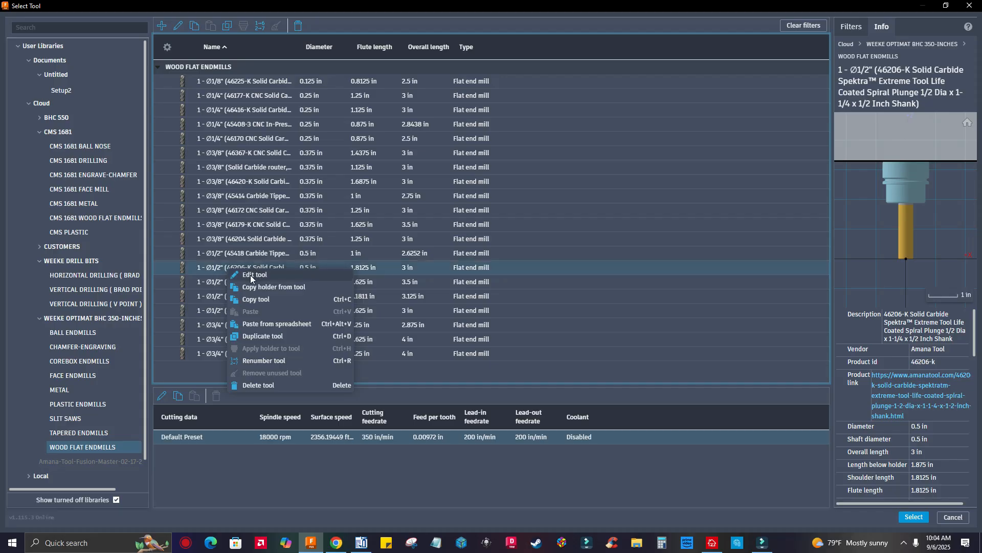
{"action": "left_click", "coordinate": [257, 275]}
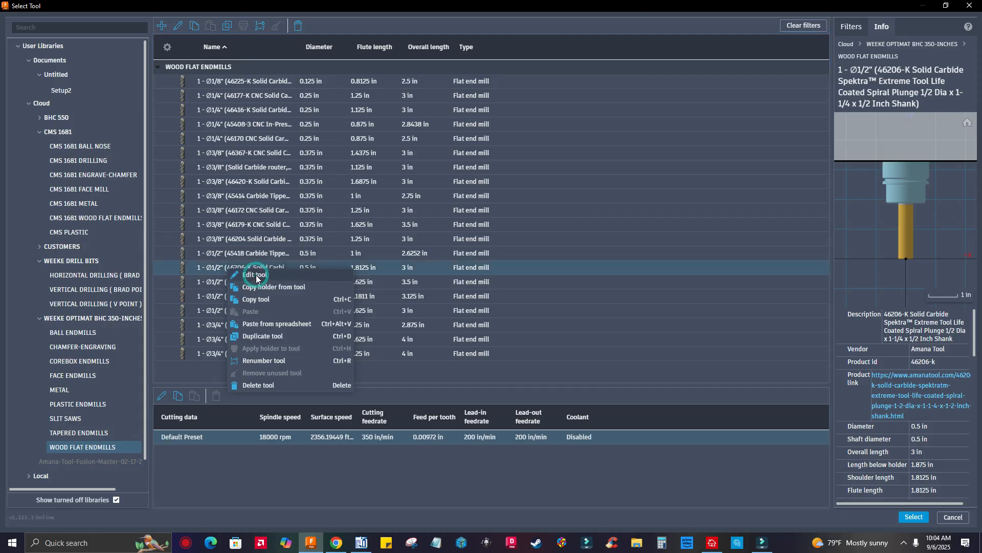
{"action": "left_click", "coordinate": [228, 52]}
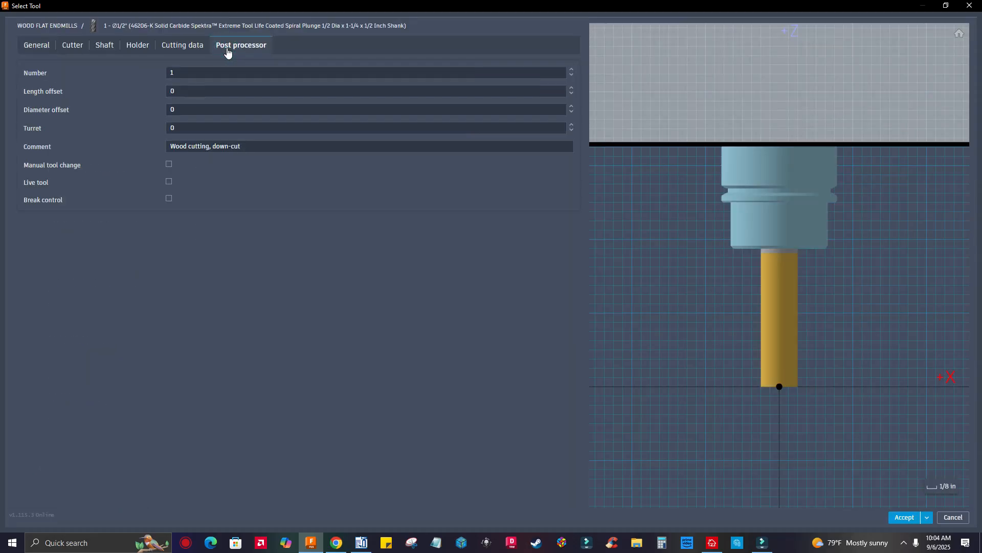
{"action": "left_click", "coordinate": [175, 74]}
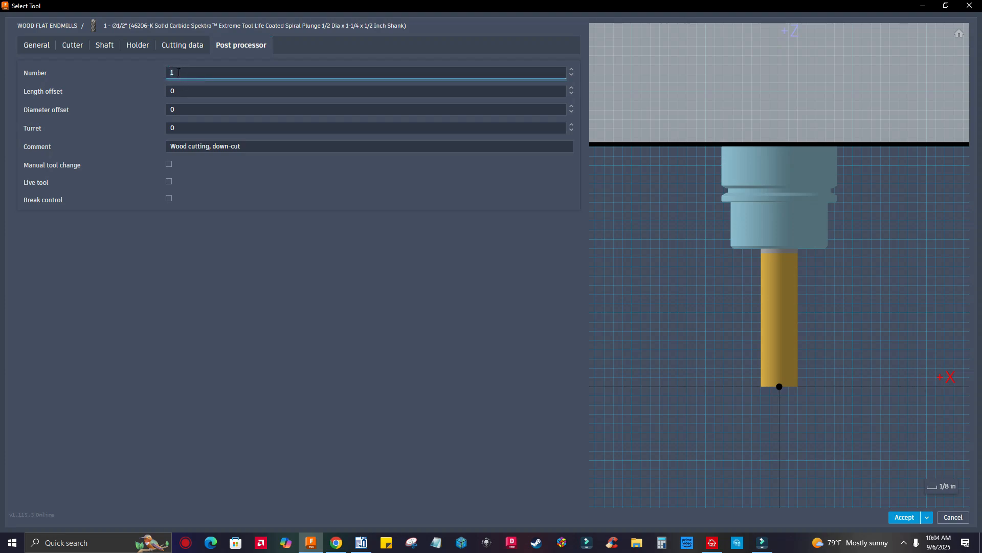
{"action": "left_click", "coordinate": [183, 75]}
{"action": "left_click", "coordinate": [952, 517]}
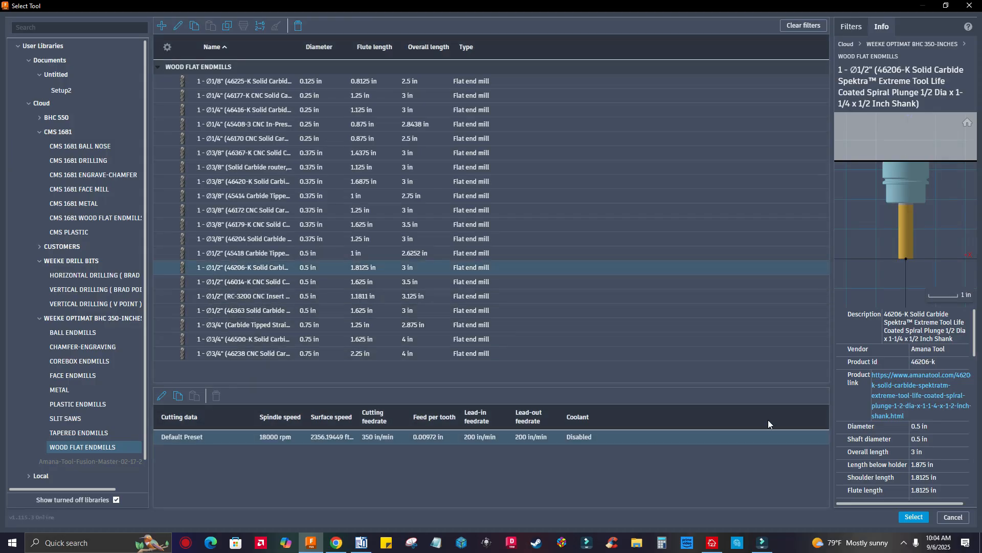
Step: Assign the 46206-K end mill to the 2D Pocket operation and select the circular pocket's floor as its geometry
{"action": "left_click", "coordinate": [915, 517]}
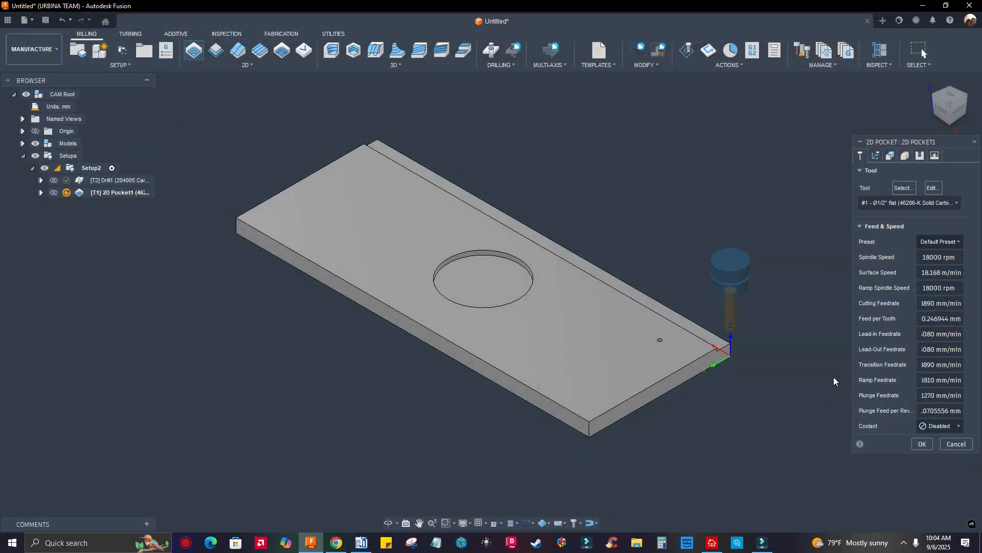
{"action": "left_click", "coordinate": [892, 156]}
{"action": "scroll", "coordinate": [509, 257], "scroll_direction": "up", "scroll_amount": 4}
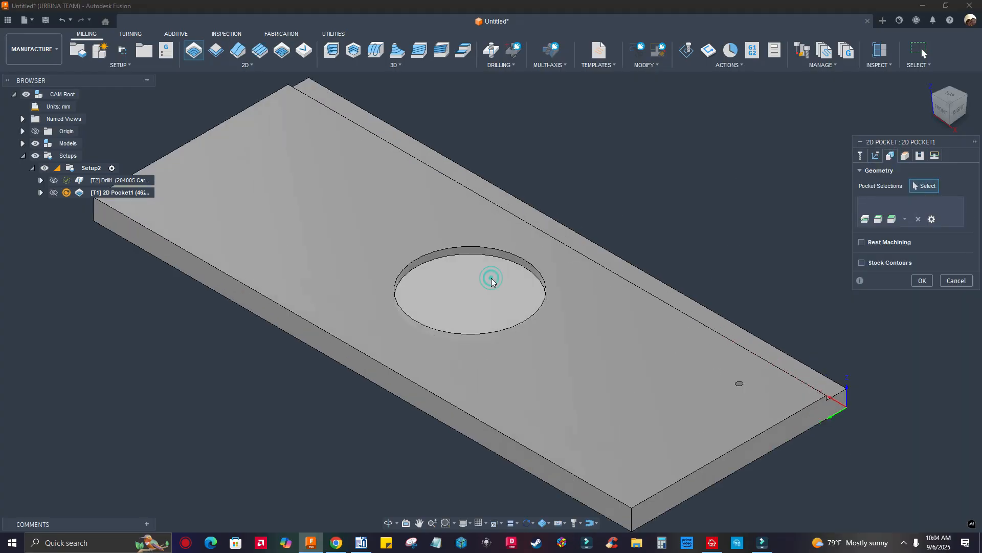
{"action": "left_click", "coordinate": [492, 281]}
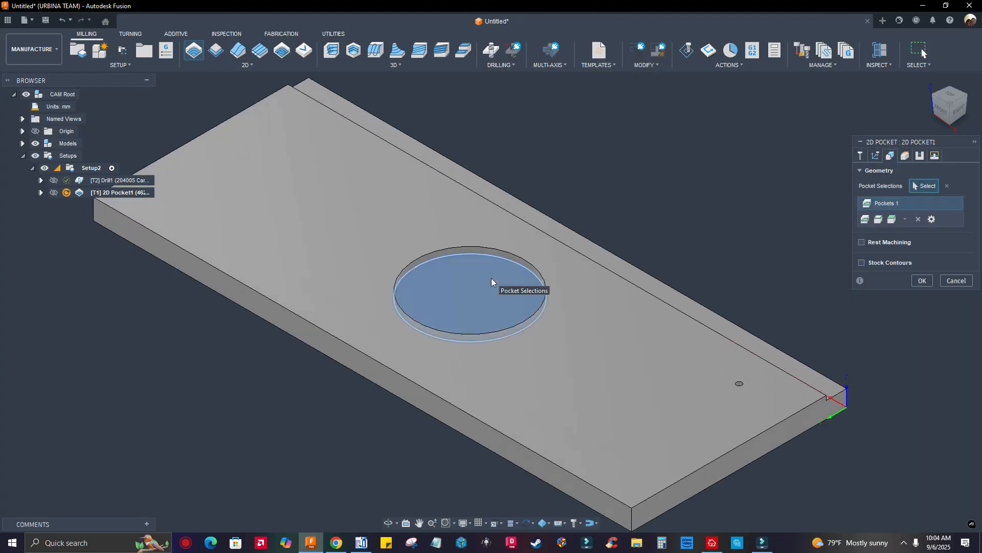
Step: Review the pocket operation's heights and turn off Stock to Leave in its passes settings
{"action": "left_click", "coordinate": [905, 155]}
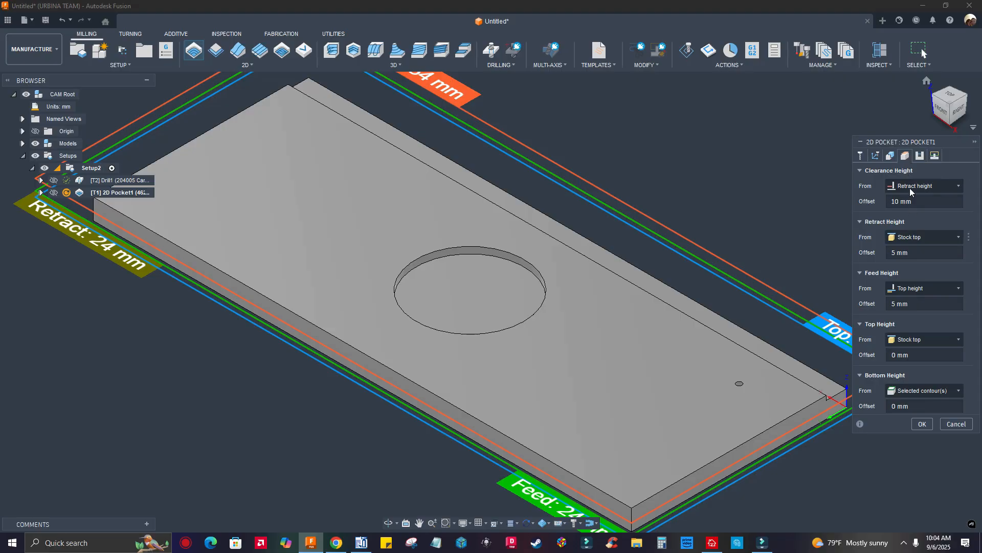
{"action": "left_click", "coordinate": [920, 156]}
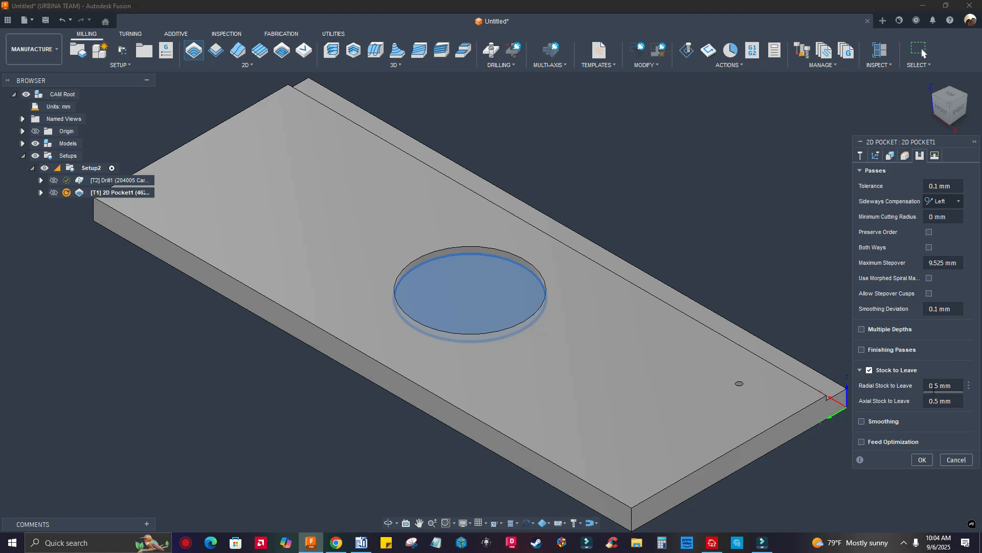
{"action": "left_click", "coordinate": [870, 370]}
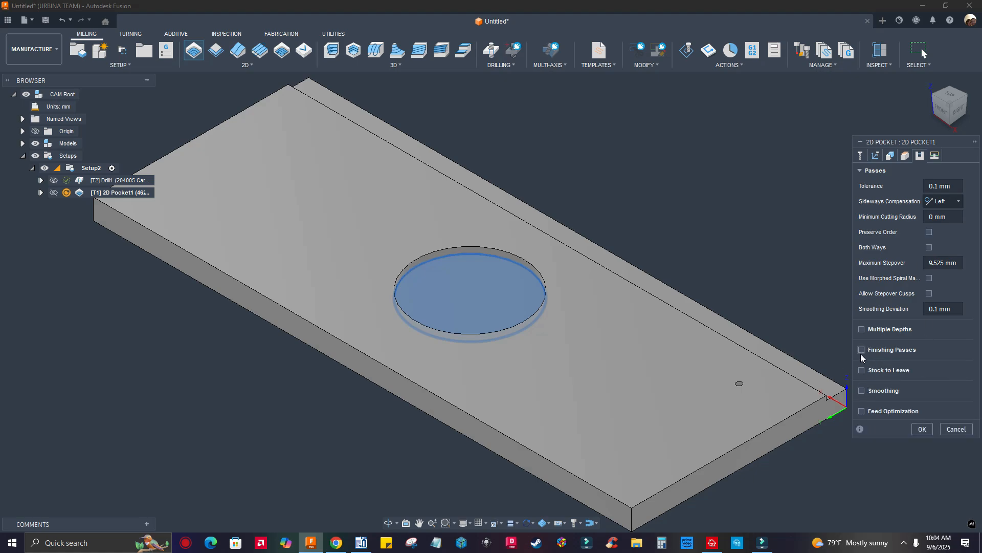
Step: Disable the pocket operation's lead-in and lead-out, set the ramp type to Zig-zag, and generate the toolpath
{"action": "left_click", "coordinate": [935, 155]}
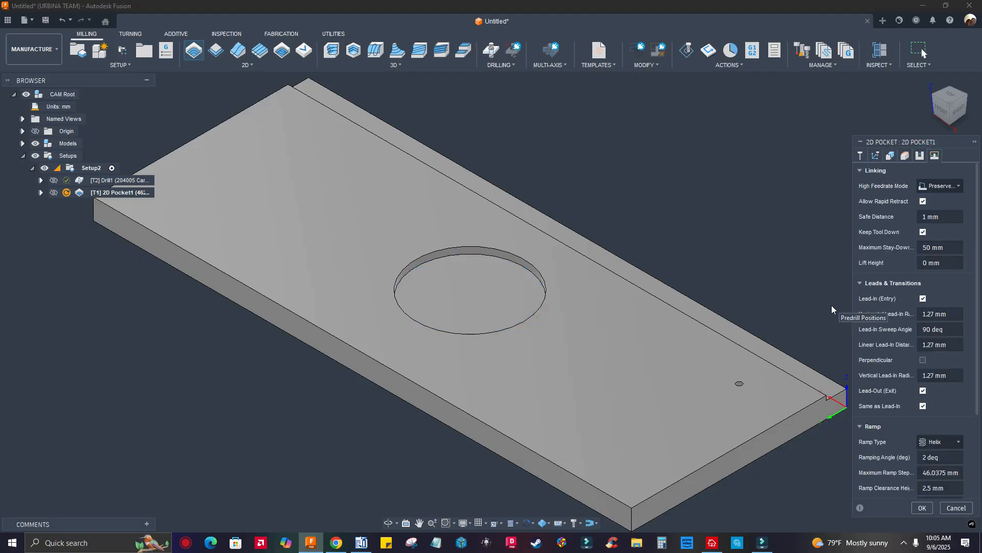
{"action": "left_click", "coordinate": [923, 299]}
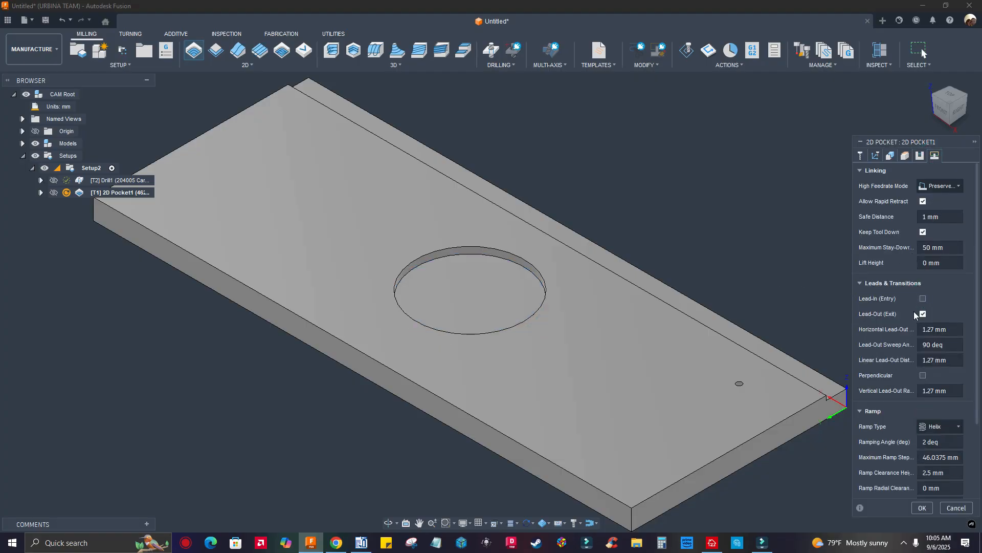
{"action": "left_click", "coordinate": [923, 314]}
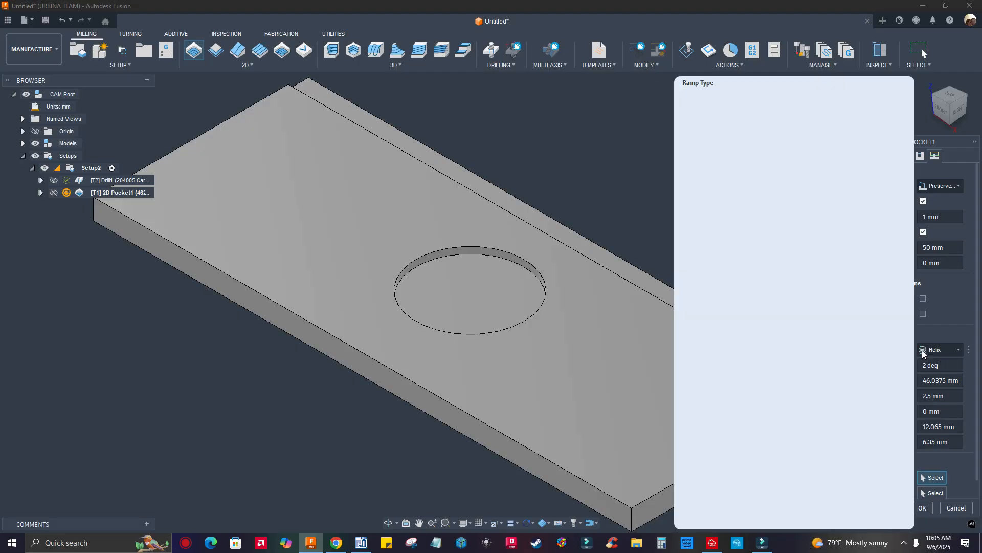
{"action": "left_click", "coordinate": [959, 350]}
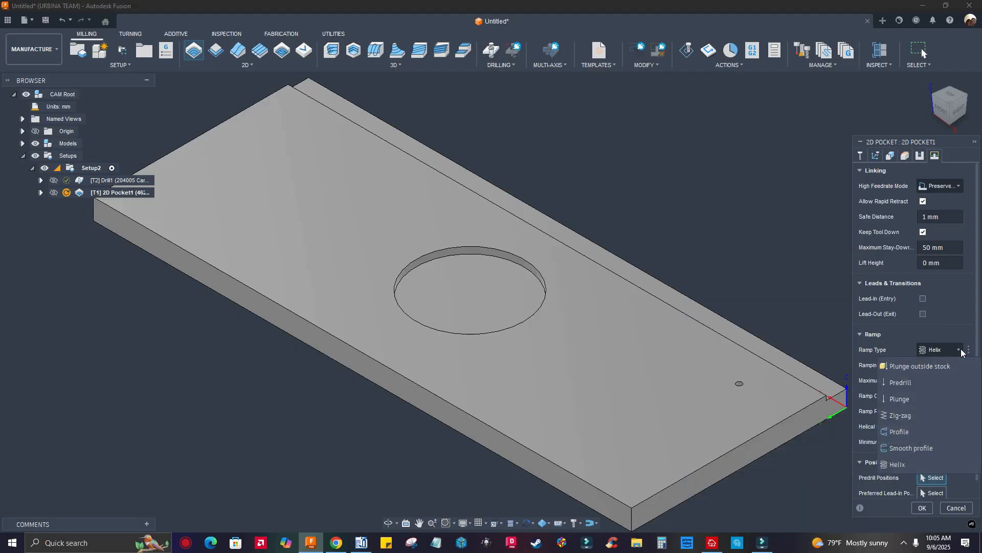
{"action": "left_click", "coordinate": [902, 415]}
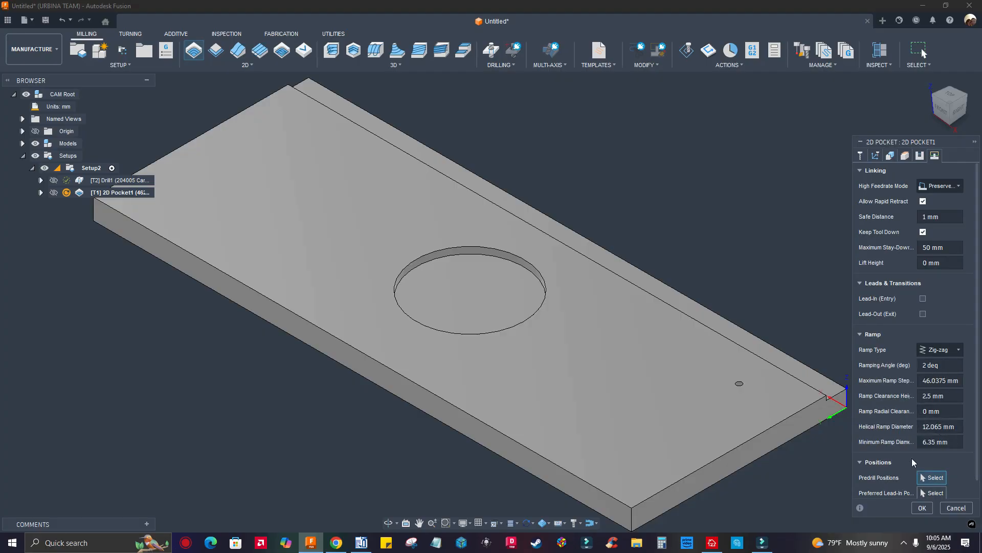
{"action": "left_click", "coordinate": [922, 507]}
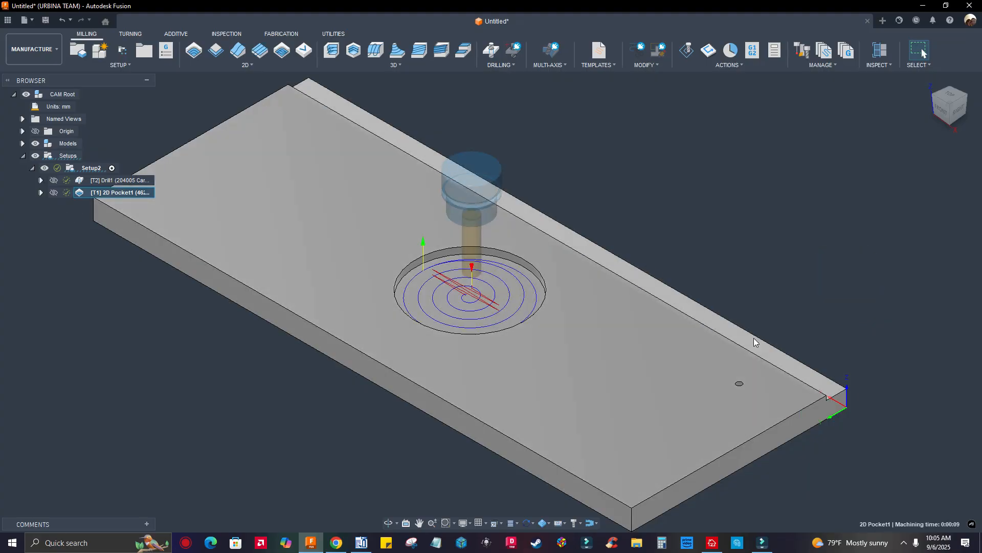
{"action": "scroll", "coordinate": [754, 337], "scroll_direction": "up", "scroll_amount": 5}
{"action": "scroll", "coordinate": [821, 307], "scroll_direction": "down", "scroll_amount": 5}
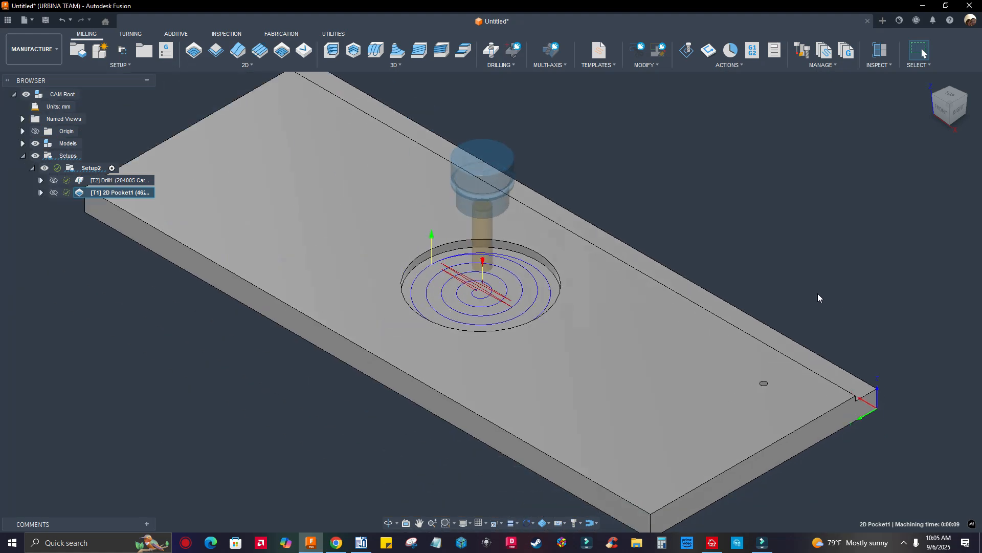
{"action": "scroll", "coordinate": [229, 347], "scroll_direction": "up", "scroll_amount": 1}
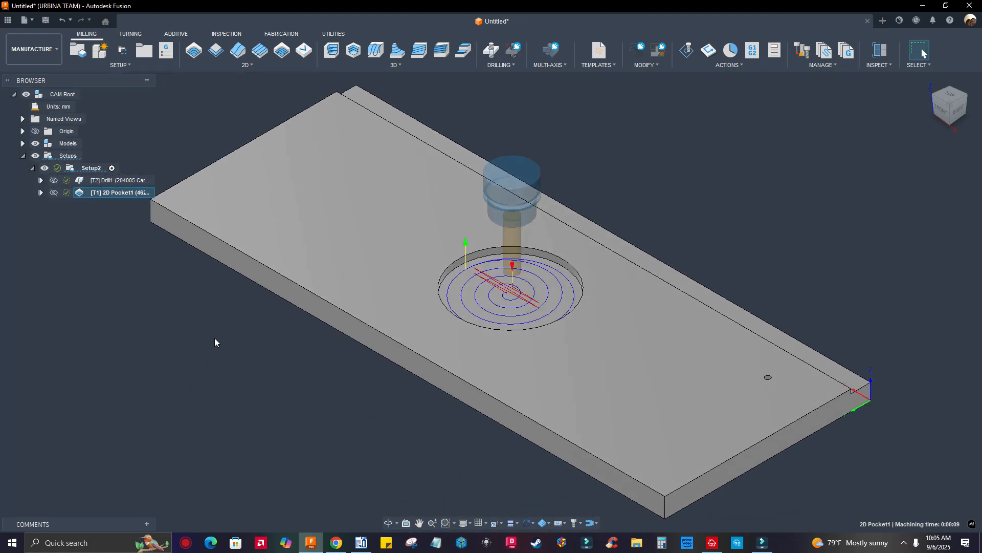
Step: Duplicate the 2D Pocket operation and open the copy for editing
{"action": "right_click", "coordinate": [105, 195]}
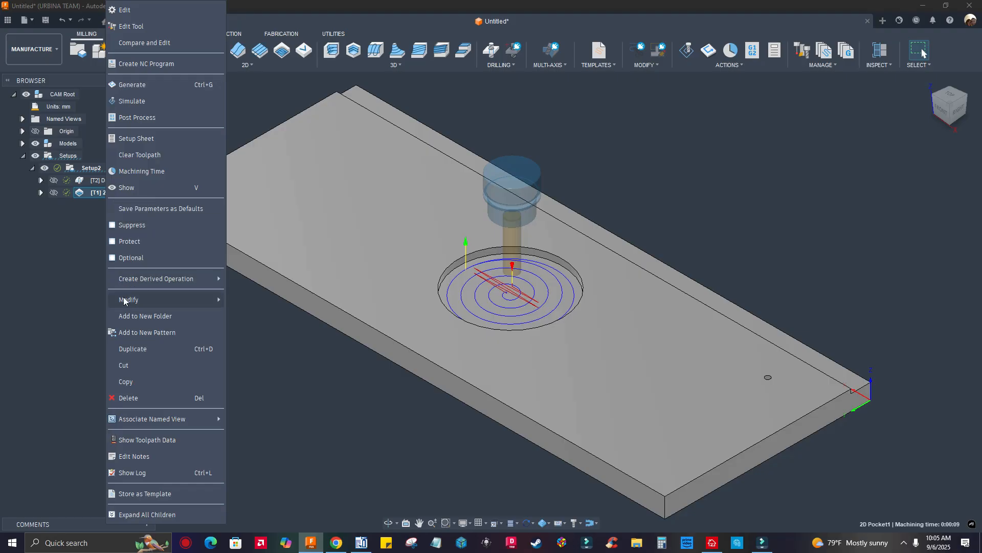
{"action": "left_click", "coordinate": [139, 349]}
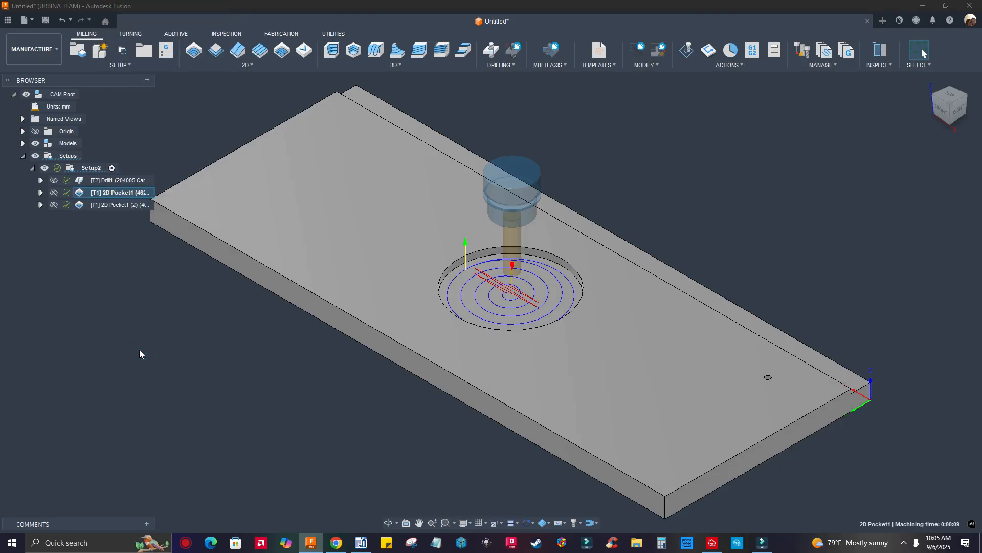
{"action": "left_click", "coordinate": [106, 205]}
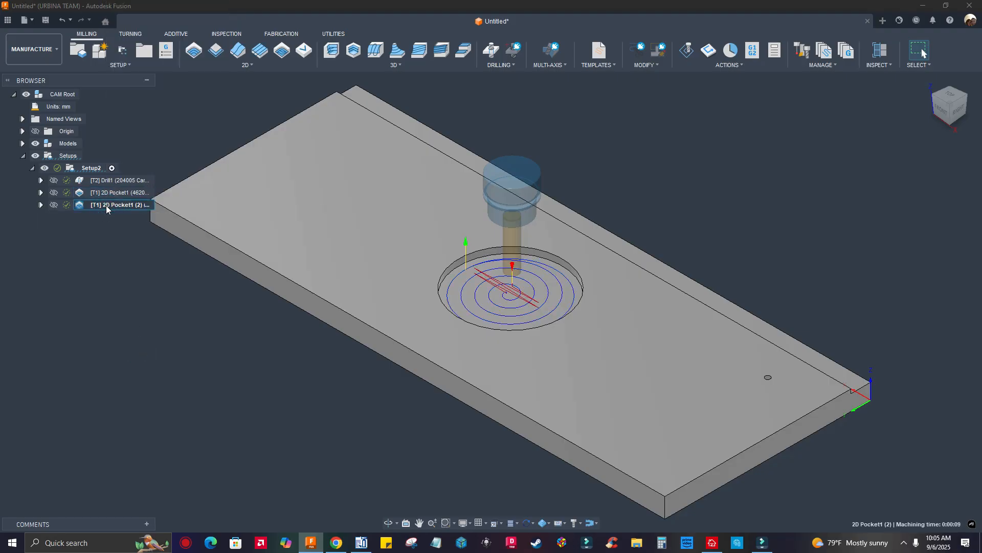
{"action": "right_click", "coordinate": [106, 205]}
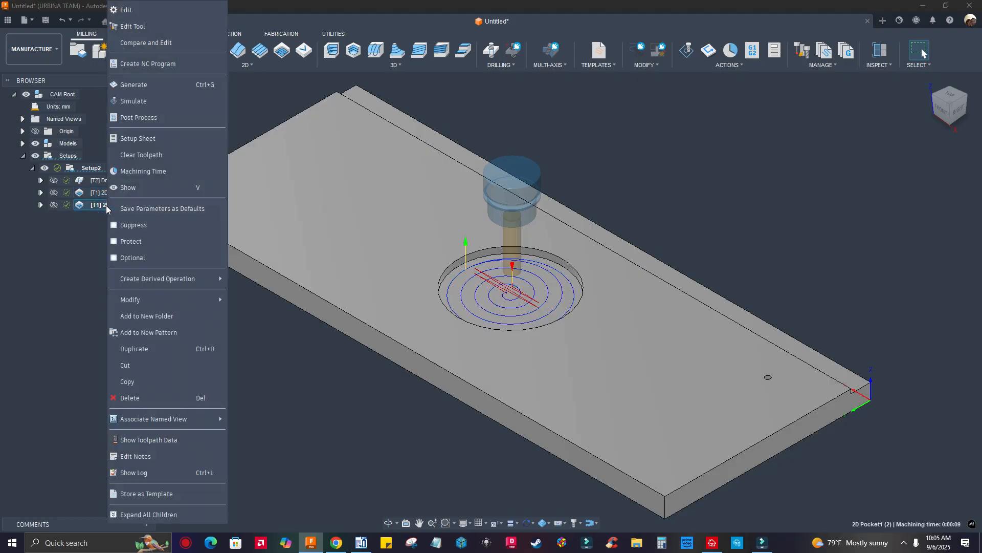
{"action": "left_click", "coordinate": [128, 11]}
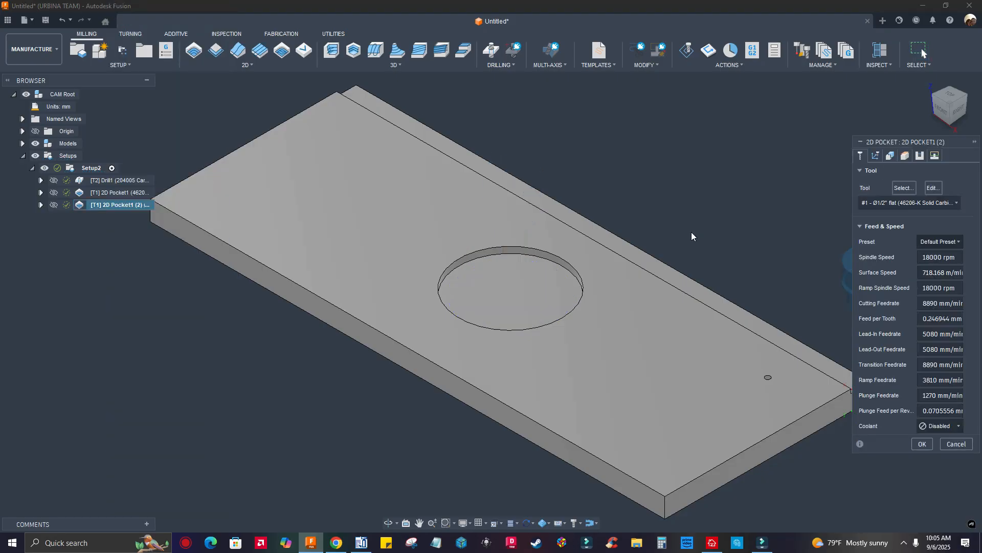
Step: Replace the duplicated pocket operation's circular pocket selection with the floor of the rebate along the board's long edge
{"action": "left_click", "coordinate": [890, 156]}
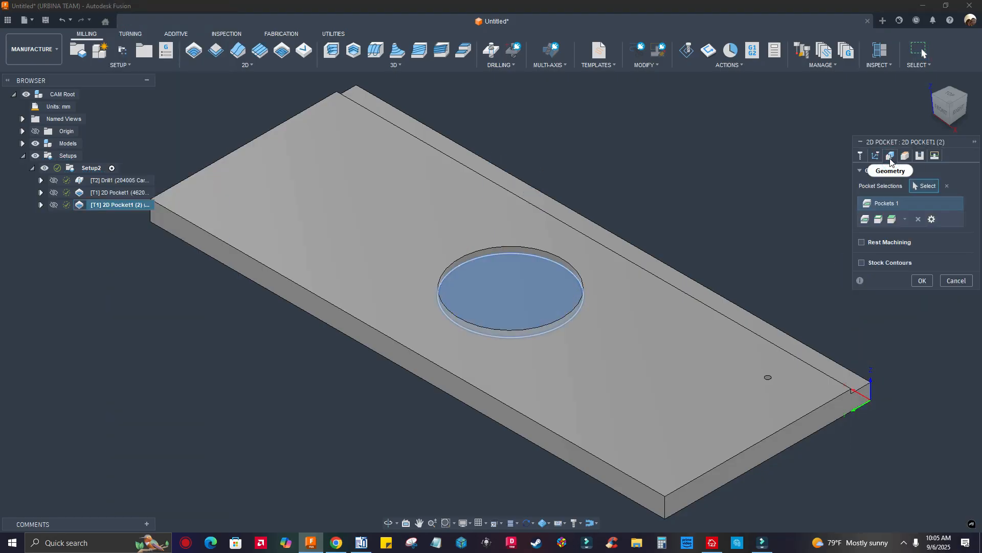
{"action": "left_click", "coordinate": [946, 188]}
{"action": "scroll", "coordinate": [897, 379], "scroll_direction": "up", "scroll_amount": 4}
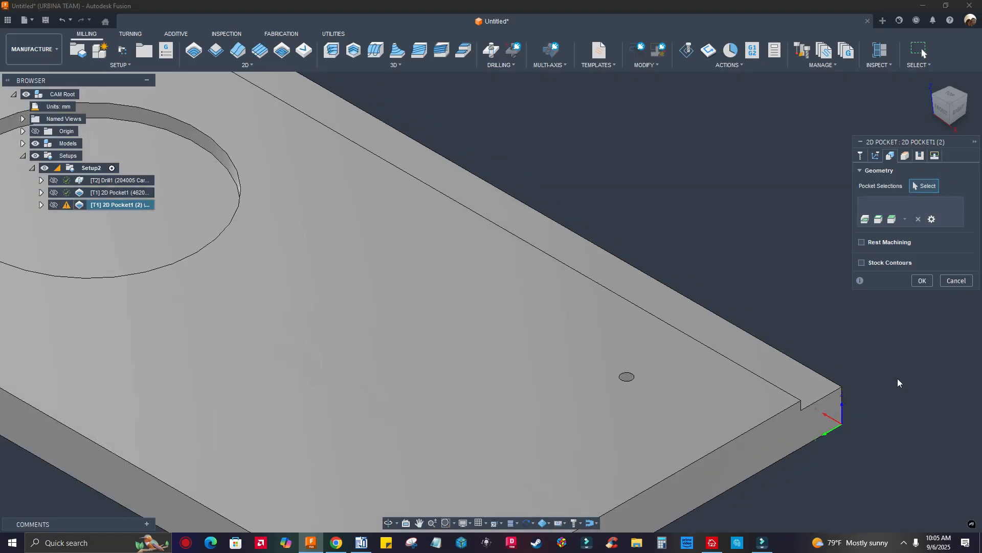
{"action": "left_click", "coordinate": [807, 385]}
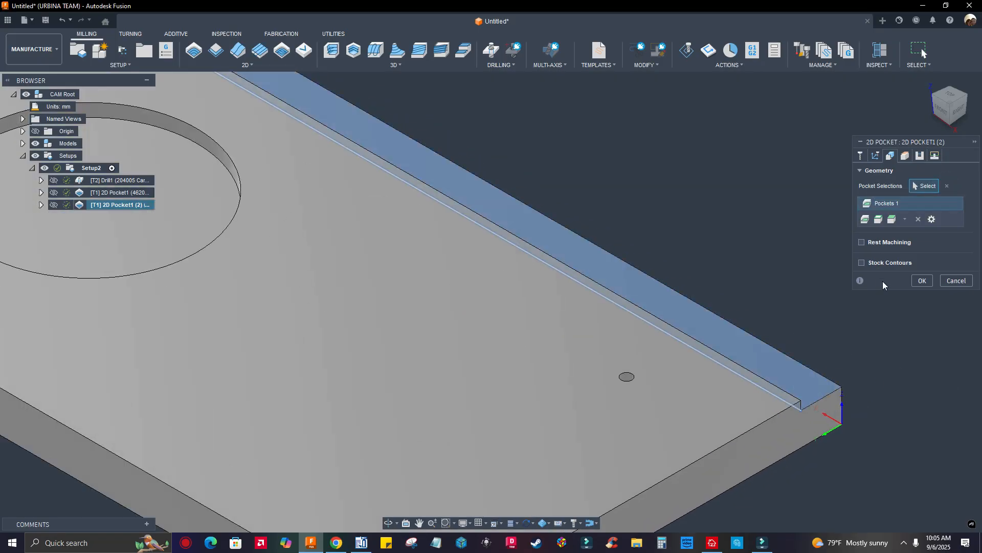
Step: Set the rebate pocket operation's ramp type to Plunge and generate its toolpath
{"action": "left_click", "coordinate": [935, 156]}
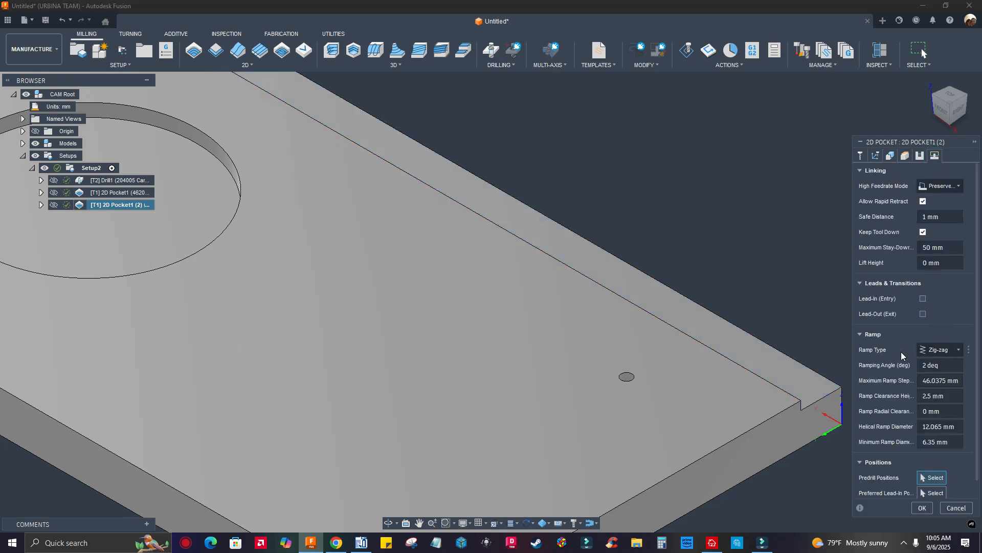
{"action": "left_click", "coordinate": [933, 350]}
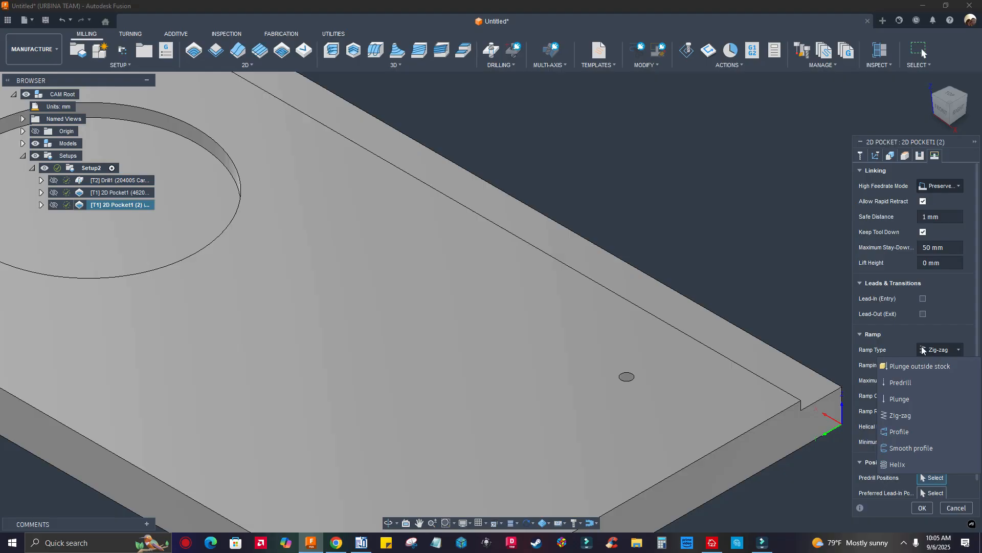
{"action": "left_click", "coordinate": [903, 399]}
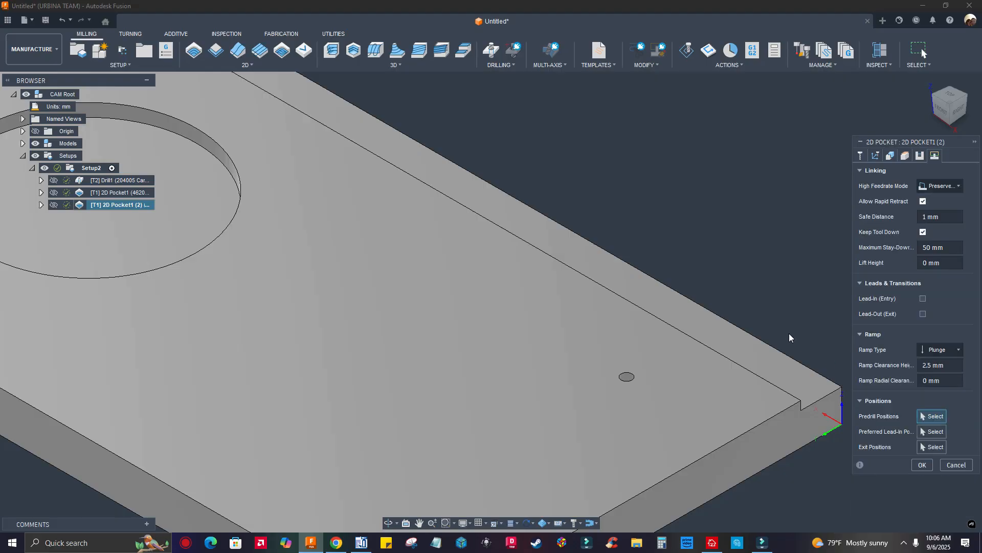
{"action": "left_click", "coordinate": [919, 465]}
{"action": "left_click", "coordinate": [923, 466]}
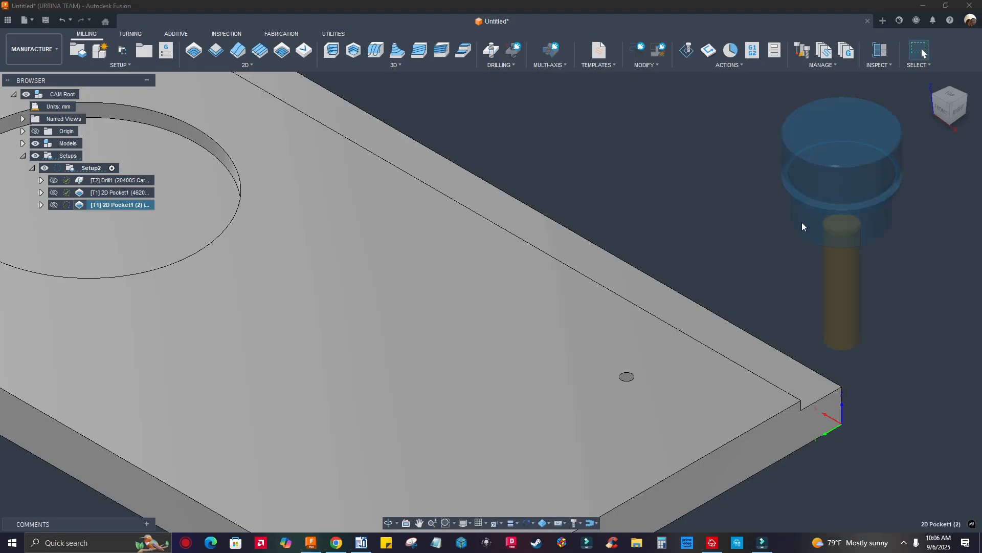
Step: Simulate all operations of Setup2, reducing the playback speed before running through the drilling, circular pocket and rebate
{"action": "scroll", "coordinate": [738, 296], "scroll_direction": "down", "scroll_amount": 8}
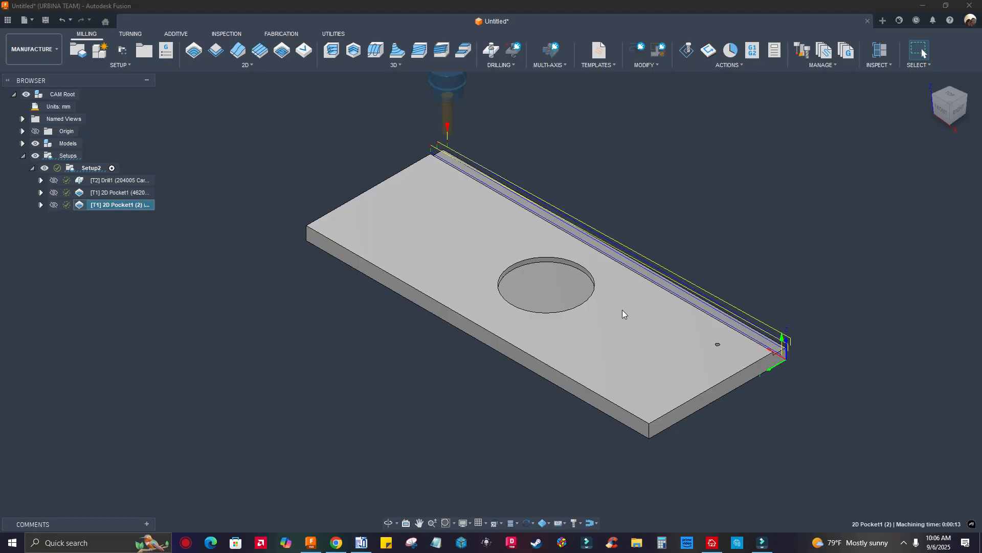
{"action": "scroll", "coordinate": [780, 286], "scroll_direction": "up", "scroll_amount": 2}
{"action": "scroll", "coordinate": [426, 288], "scroll_direction": "down", "scroll_amount": 4}
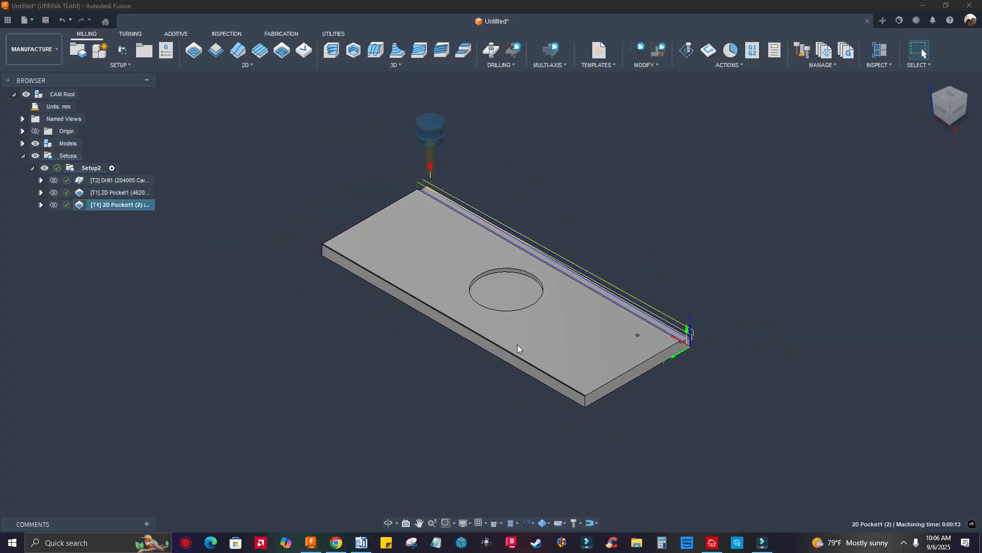
{"action": "scroll", "coordinate": [685, 303], "scroll_direction": "up", "scroll_amount": 2}
{"action": "middle_click_drag", "start_coordinate": [686, 304], "coordinate": [770, 337]}
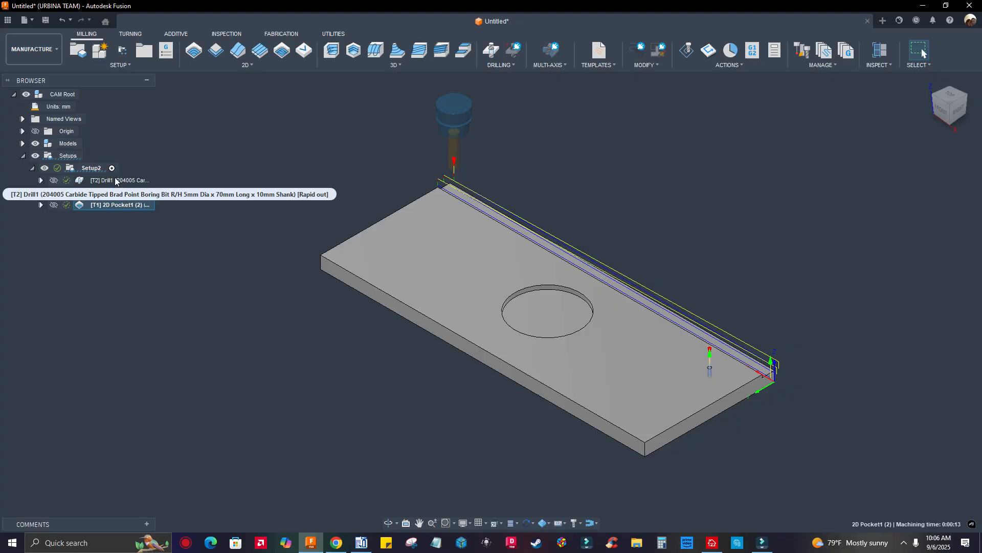
{"action": "left_click", "coordinate": [93, 172]}
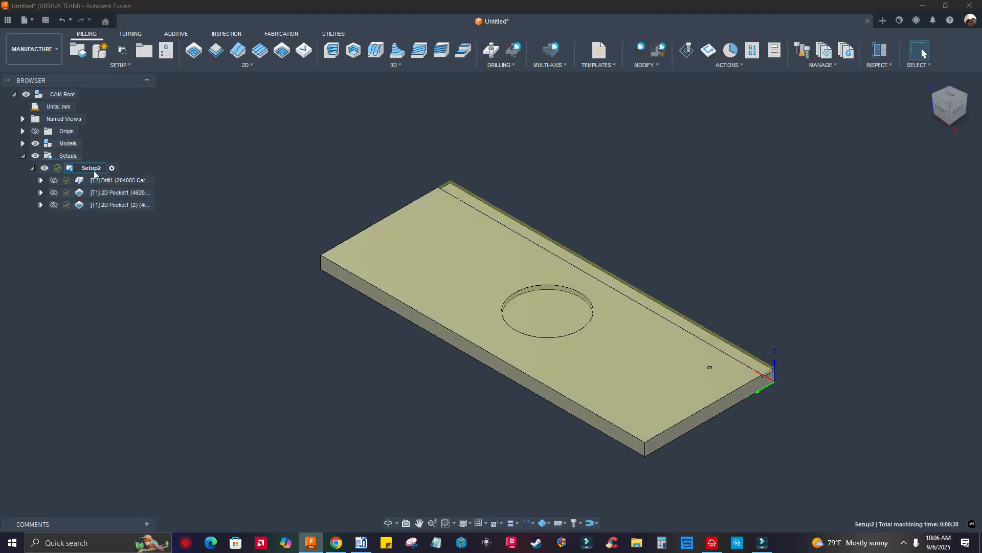
{"action": "right_click", "coordinate": [95, 174]}
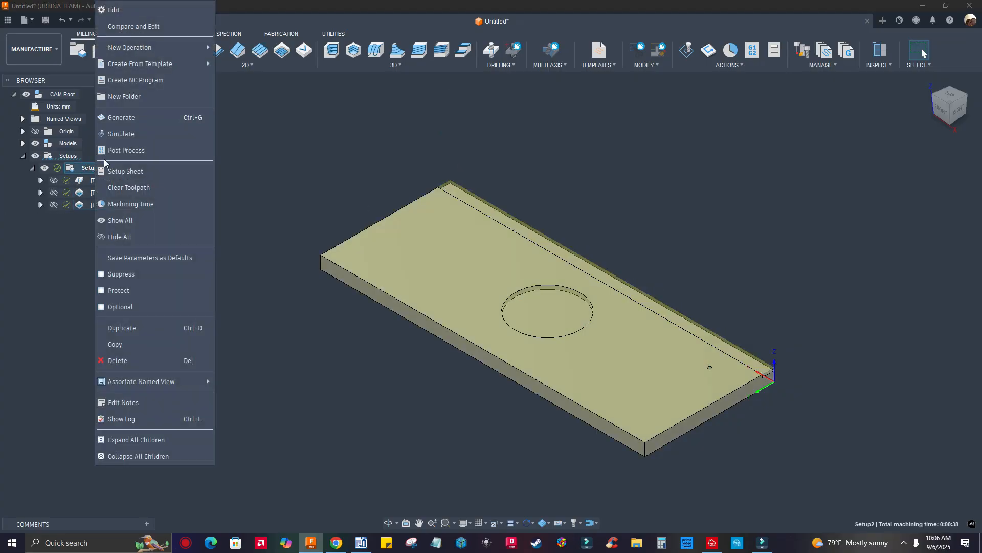
{"action": "left_click", "coordinate": [118, 139]}
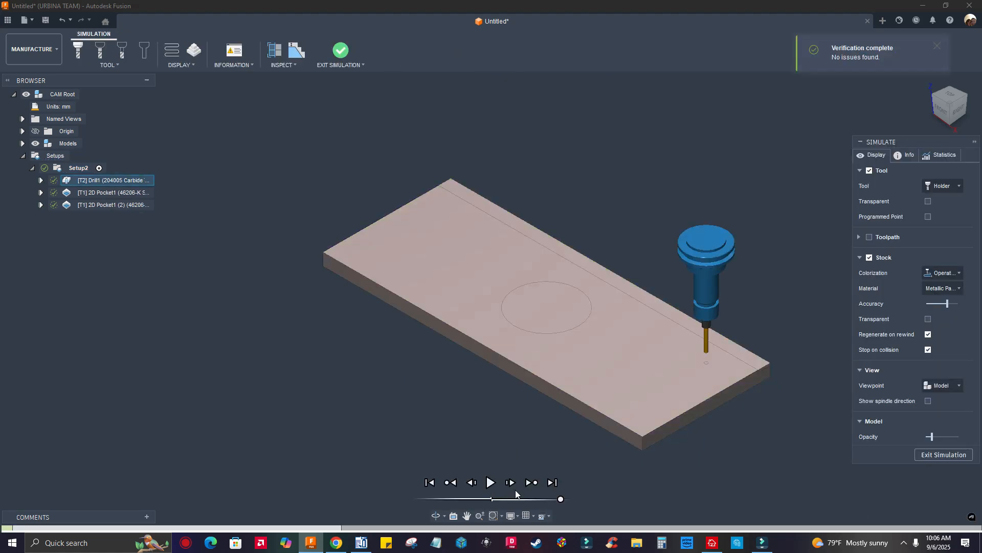
{"action": "left_click", "coordinate": [530, 499]}
{"action": "left_click", "coordinate": [489, 483]}
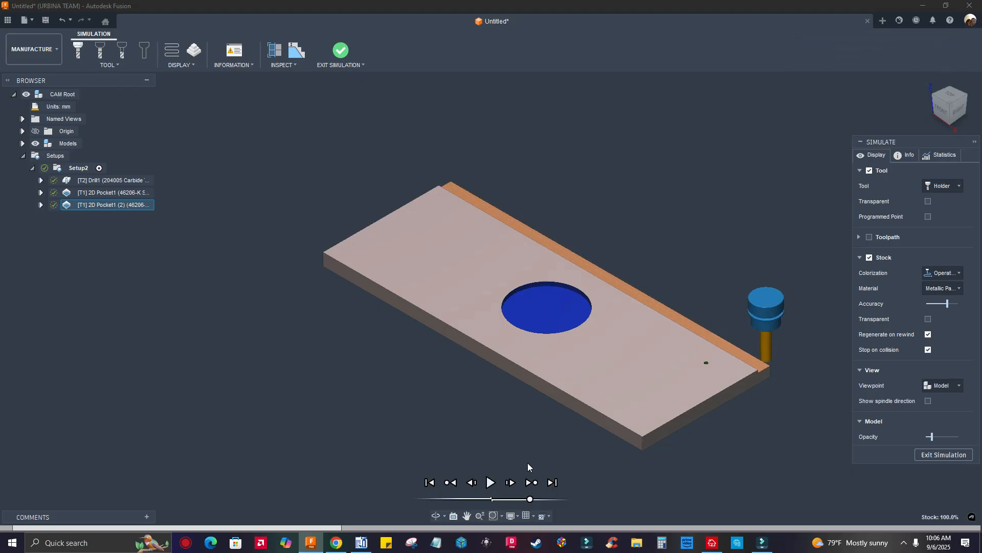
{"action": "scroll", "coordinate": [783, 398], "scroll_direction": "up", "scroll_amount": 3}
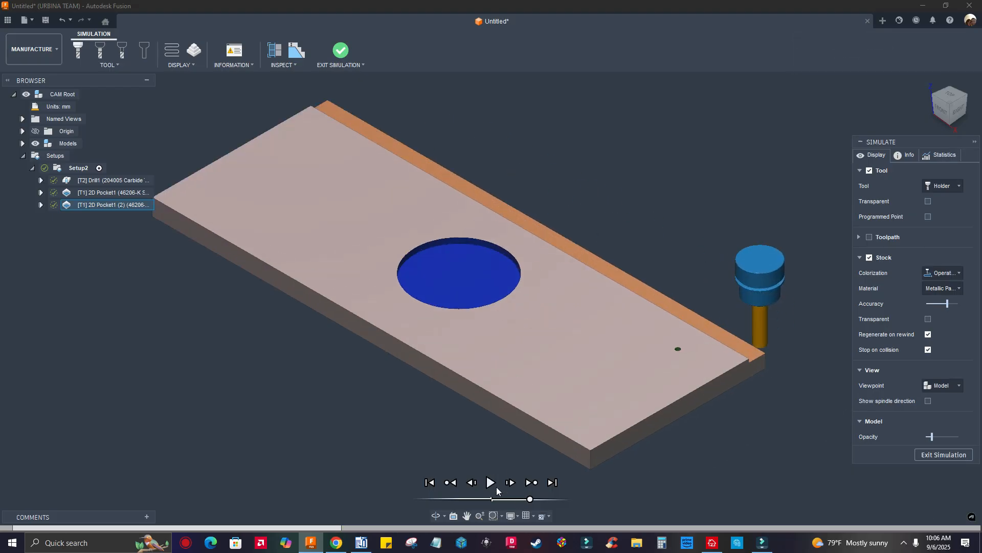
Step: Replay the setup simulation at a slower speed and examine how the hole and circular pocket are cut
{"action": "left_click", "coordinate": [514, 499]}
{"action": "left_click", "coordinate": [491, 483]}
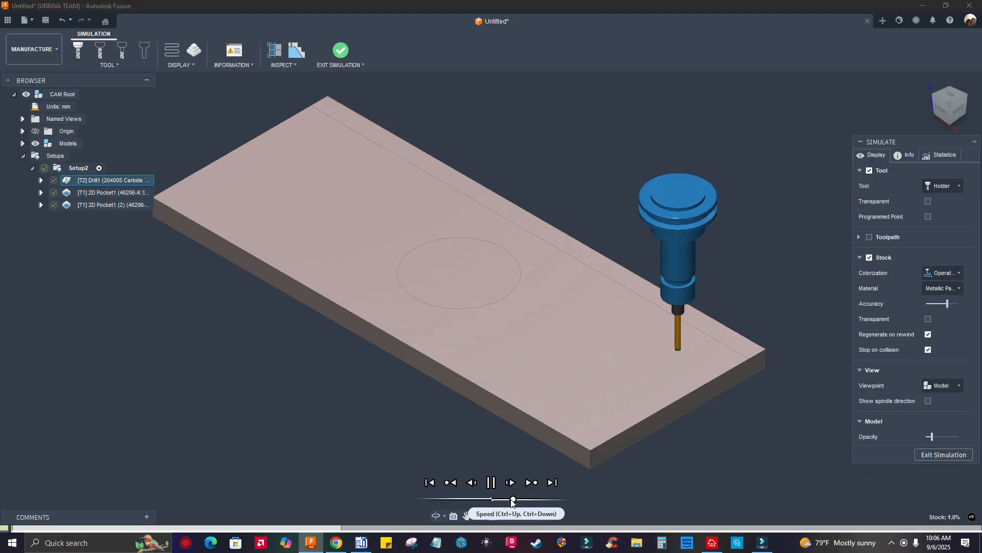
{"action": "left_click", "coordinate": [527, 483]}
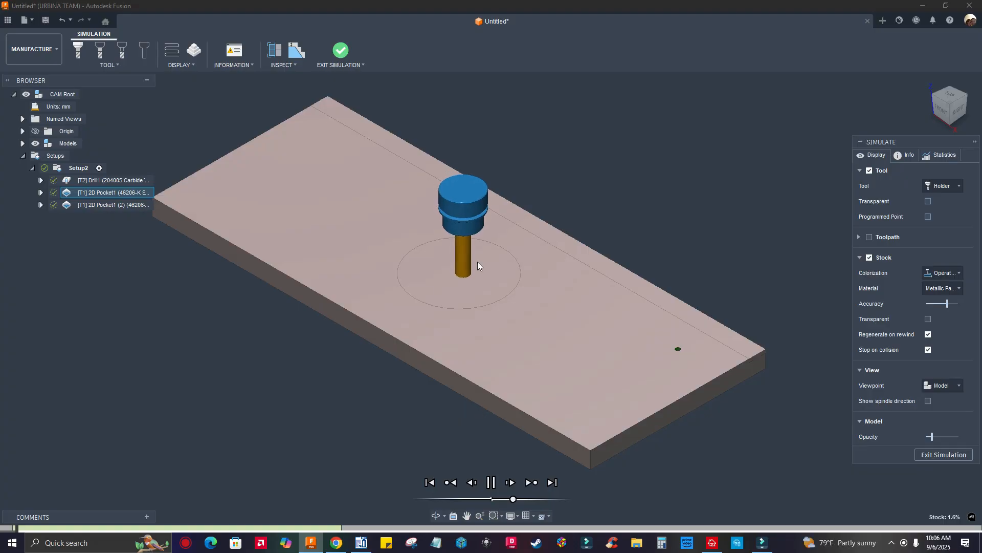
{"action": "left_click_drag", "start_coordinate": [513, 499], "coordinate": [518, 499]}
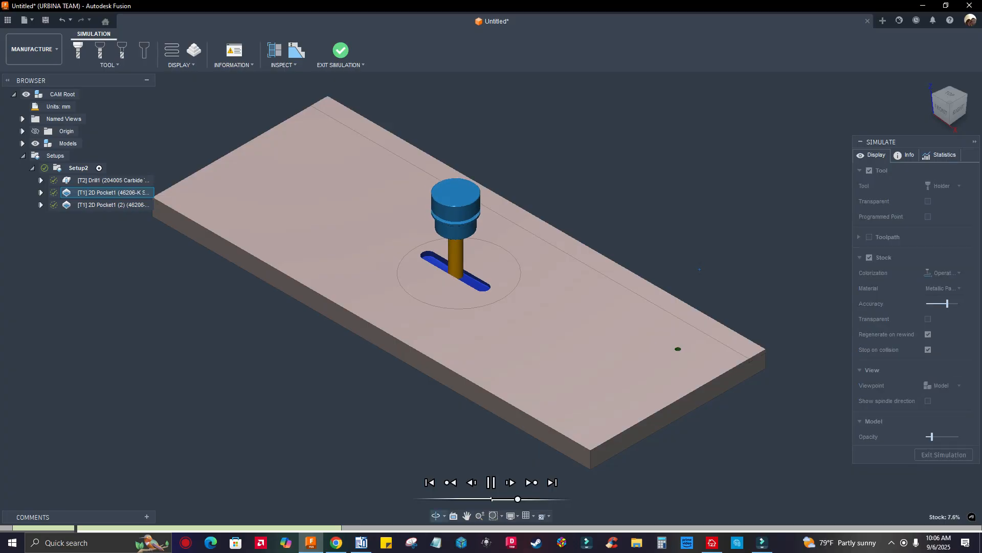
{"action": "middle_click_drag", "start_coordinate": [701, 270], "coordinate": [635, 310], "text": "shift"}
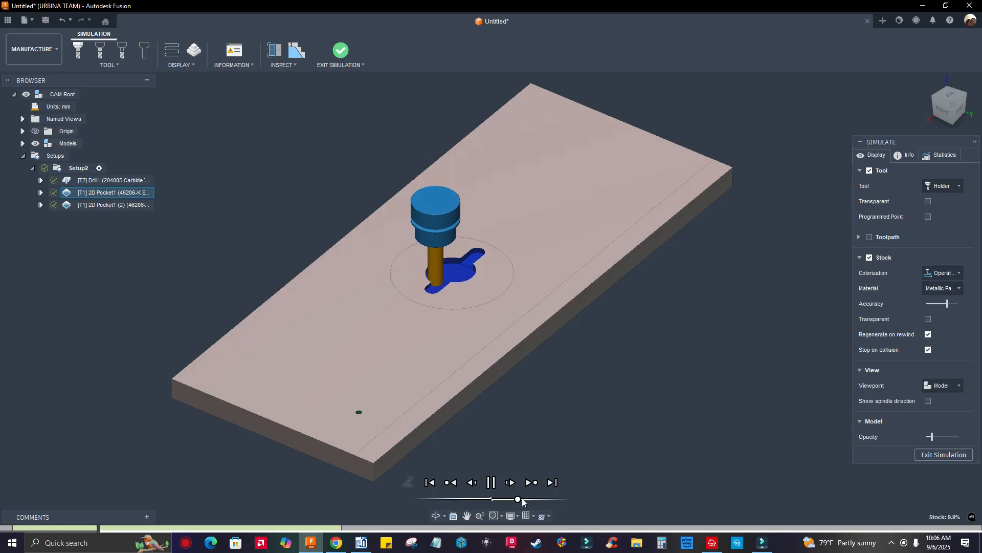
{"action": "left_click_drag", "start_coordinate": [520, 502], "coordinate": [523, 503]}
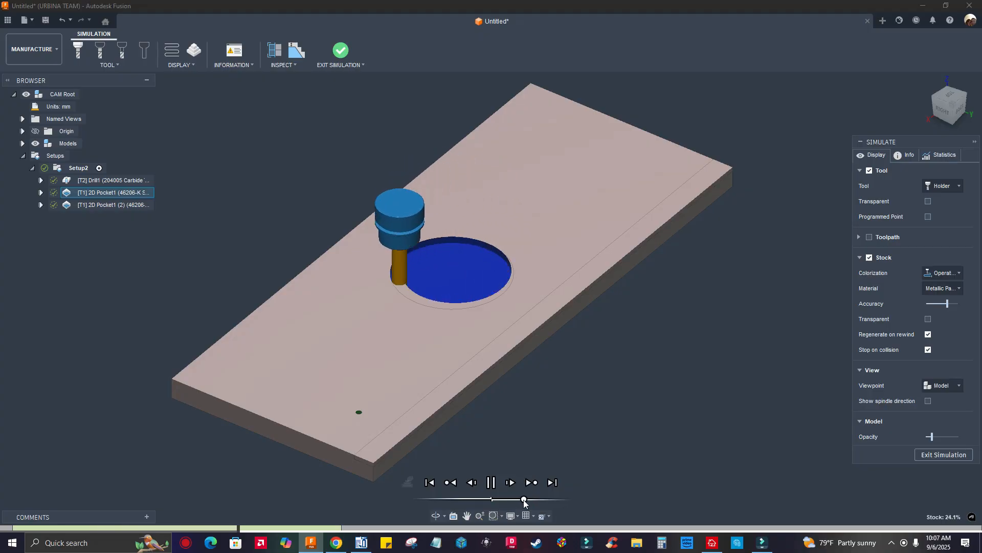
{"action": "left_click_drag", "start_coordinate": [522, 499], "coordinate": [521, 499]}
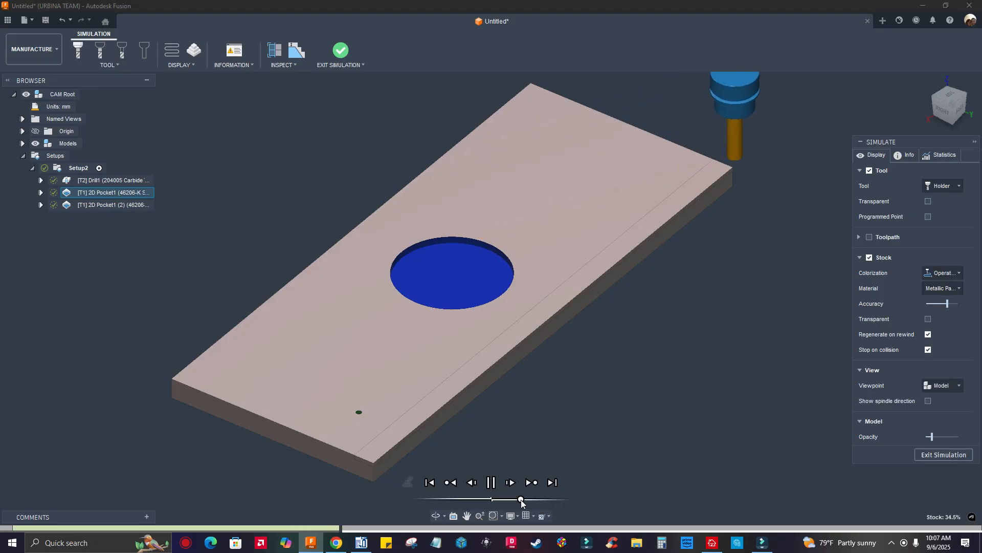
Step: Examine the tool's passes along the edge rebate from several angles, and exit the simulation
{"action": "scroll", "coordinate": [565, 306], "scroll_direction": "up", "scroll_amount": 5}
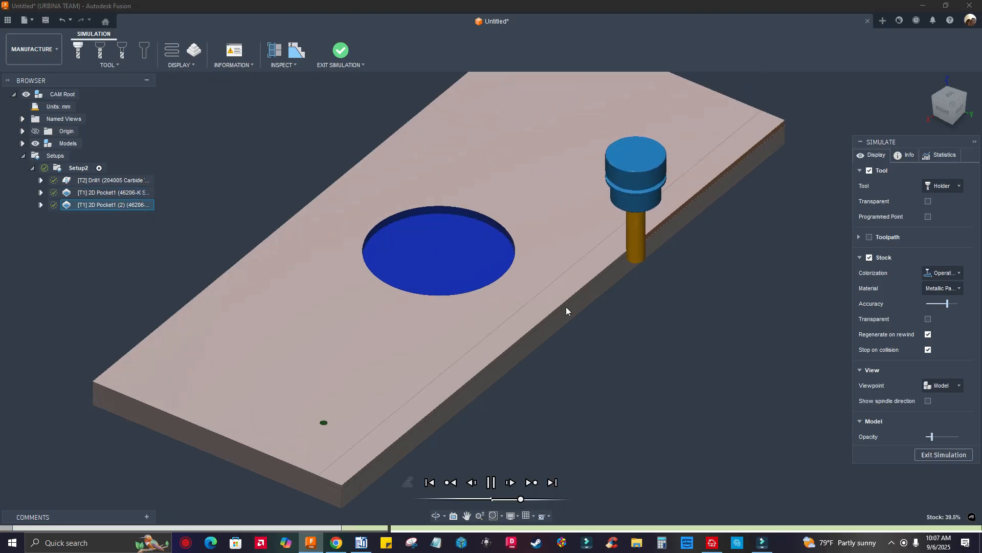
{"action": "scroll", "coordinate": [613, 272], "scroll_direction": "down", "scroll_amount": 3}
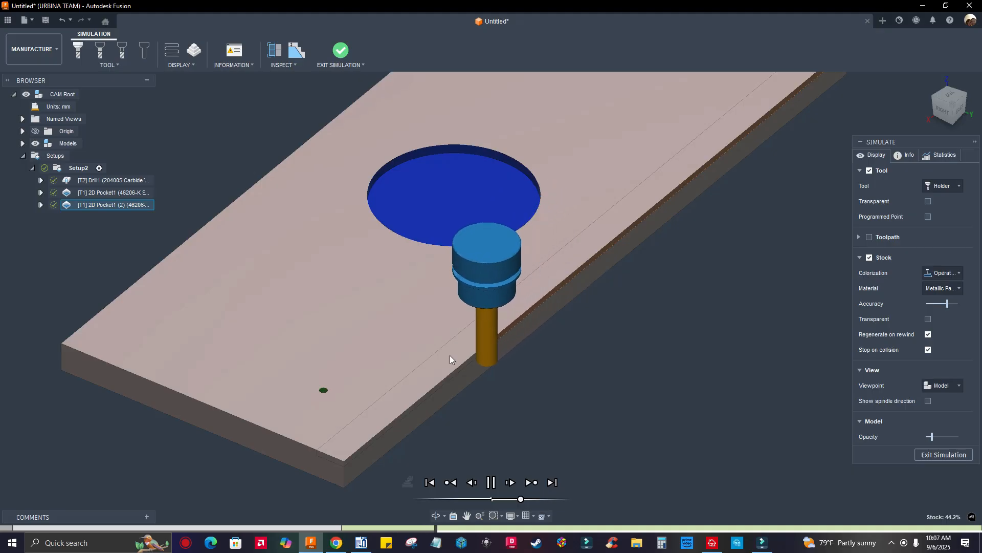
{"action": "scroll", "coordinate": [419, 405], "scroll_direction": "up", "scroll_amount": 1}
{"action": "scroll", "coordinate": [418, 405], "scroll_direction": "down", "scroll_amount": 1}
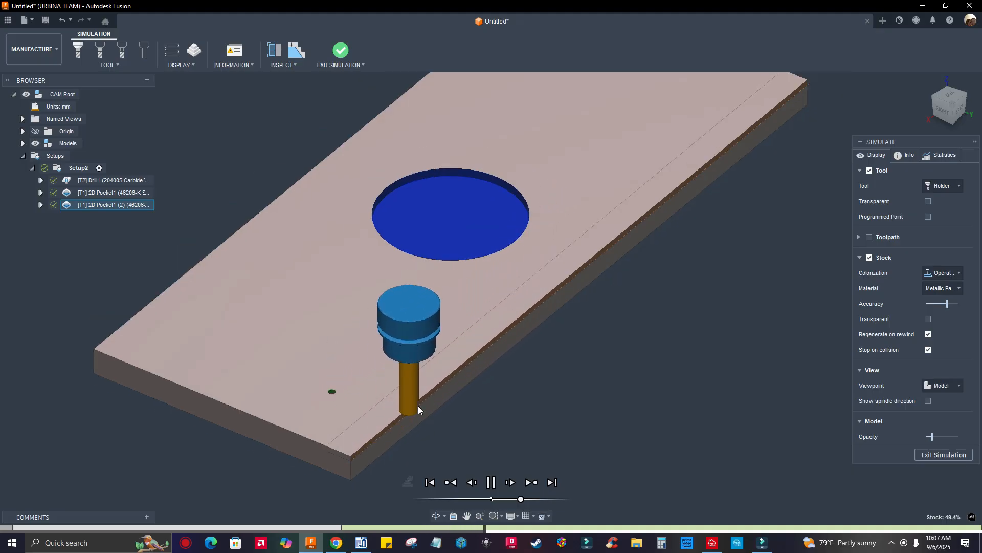
{"action": "scroll", "coordinate": [418, 405], "scroll_direction": "down", "scroll_amount": 1}
{"action": "scroll", "coordinate": [419, 405], "scroll_direction": "down", "scroll_amount": 1}
{"action": "mouse_move", "coordinate": [562, 404]}
{"action": "middle_mouse_down", "text": "shift"}
{"action": "mouse_move", "coordinate": [560, 382]}
{"action": "mouse_move", "coordinate": [554, 411]}
{"action": "mouse_move", "coordinate": [560, 385]}
{"action": "middle_mouse_up", "text": "shift"}
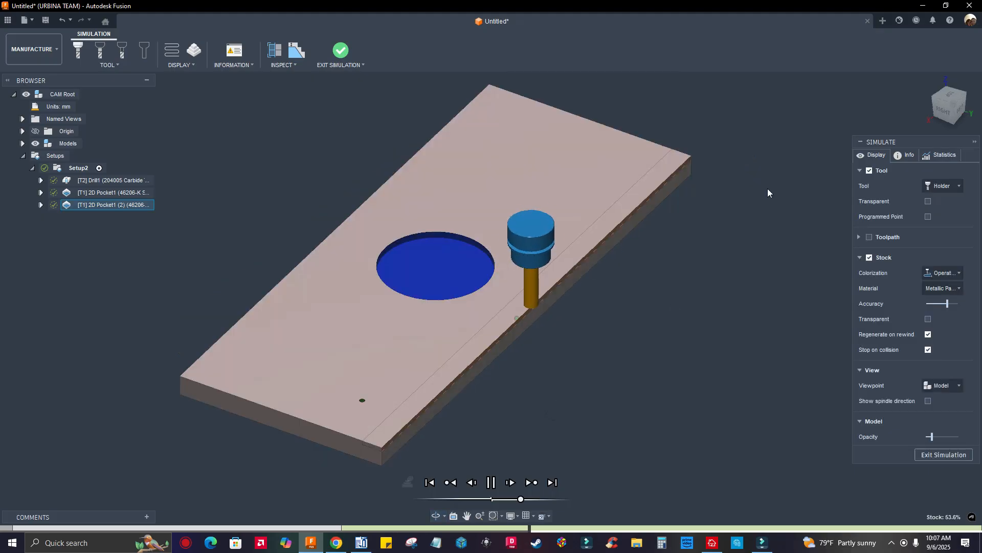
{"action": "scroll", "coordinate": [656, 159], "scroll_direction": "up", "scroll_amount": 3}
{"action": "middle_click_drag", "start_coordinate": [669, 280], "coordinate": [665, 255], "text": "shift"}
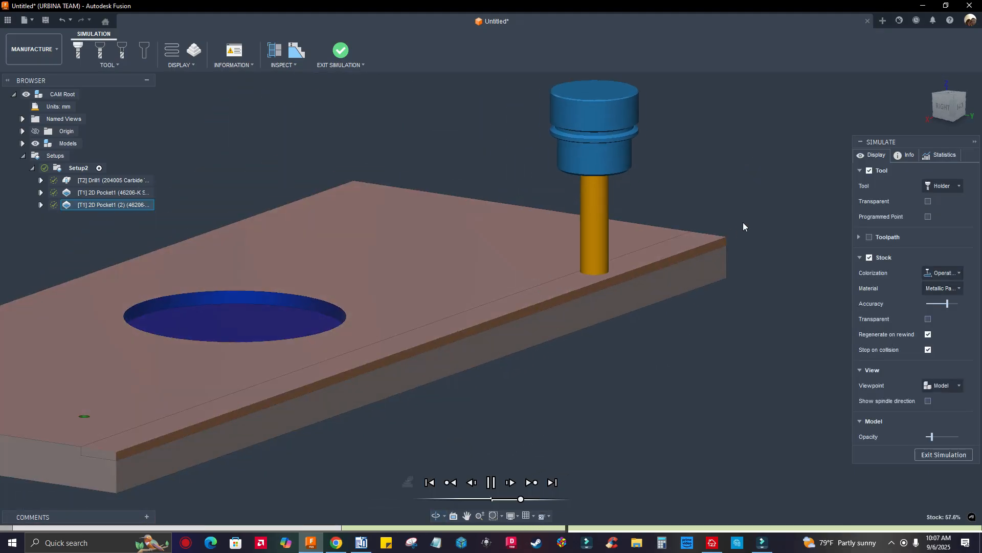
{"action": "scroll", "coordinate": [742, 223], "scroll_direction": "up", "scroll_amount": 1}
{"action": "scroll", "coordinate": [726, 240], "scroll_direction": "down", "scroll_amount": 2}
{"action": "scroll", "coordinate": [721, 251], "scroll_direction": "down", "scroll_amount": 3}
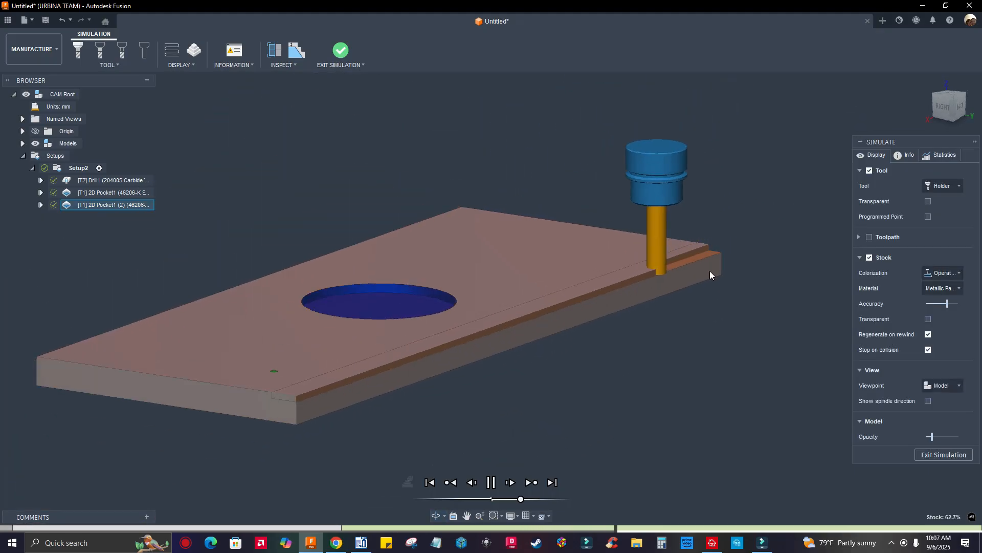
{"action": "key", "text": "Escape"}
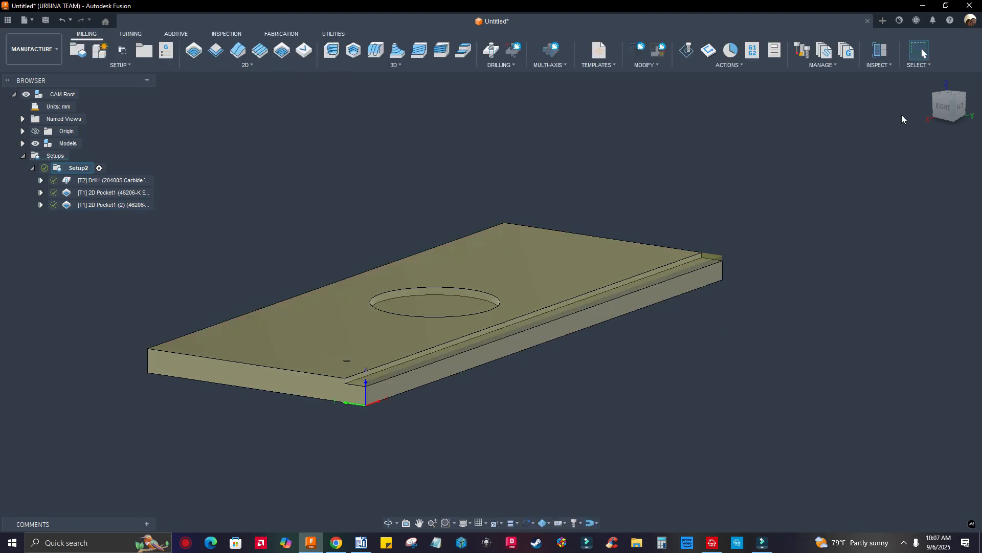
Step: Edit the rebate pocket operation's passes, setting the maximum stepover to 12 mm and the smoothing deviation to 0 mm
{"action": "left_click", "coordinate": [928, 80]}
{"action": "left_click", "coordinate": [109, 205]}
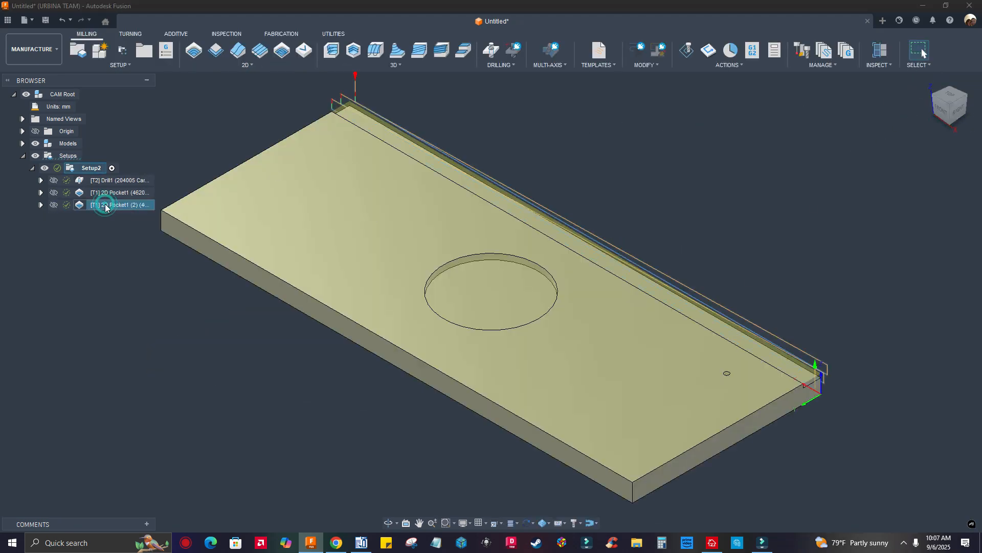
{"action": "right_click", "coordinate": [105, 207]}
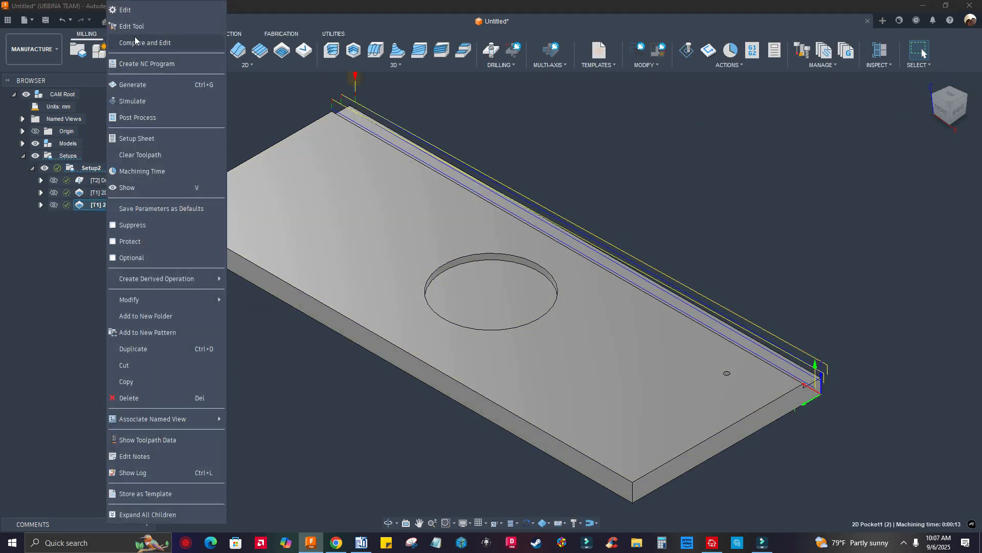
{"action": "left_click", "coordinate": [128, 11]}
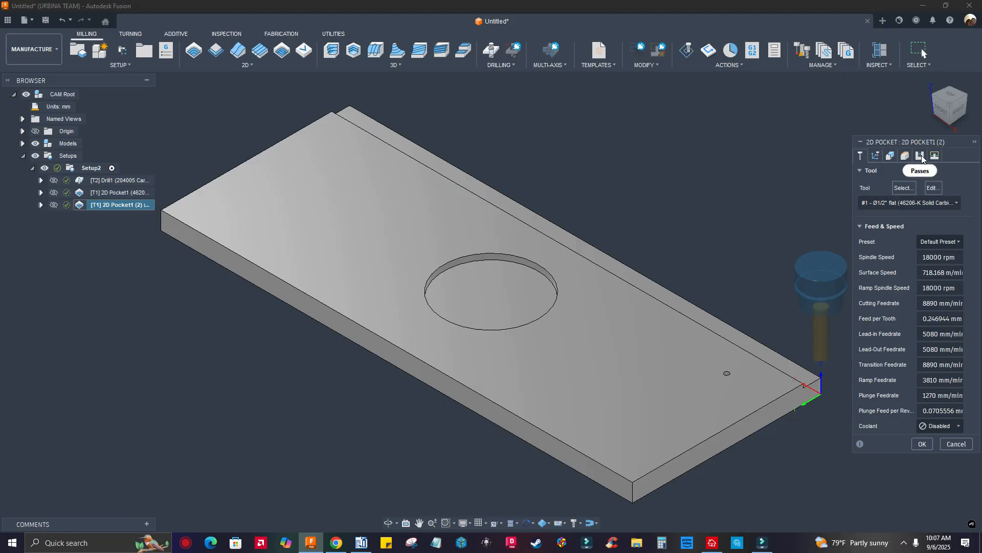
{"action": "left_click", "coordinate": [920, 156]}
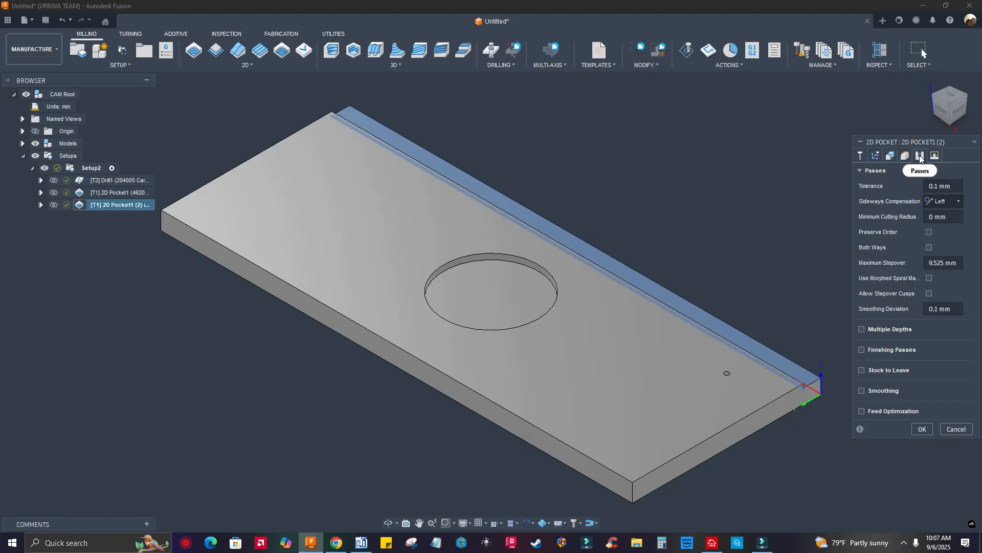
{"action": "left_click", "coordinate": [936, 263]}
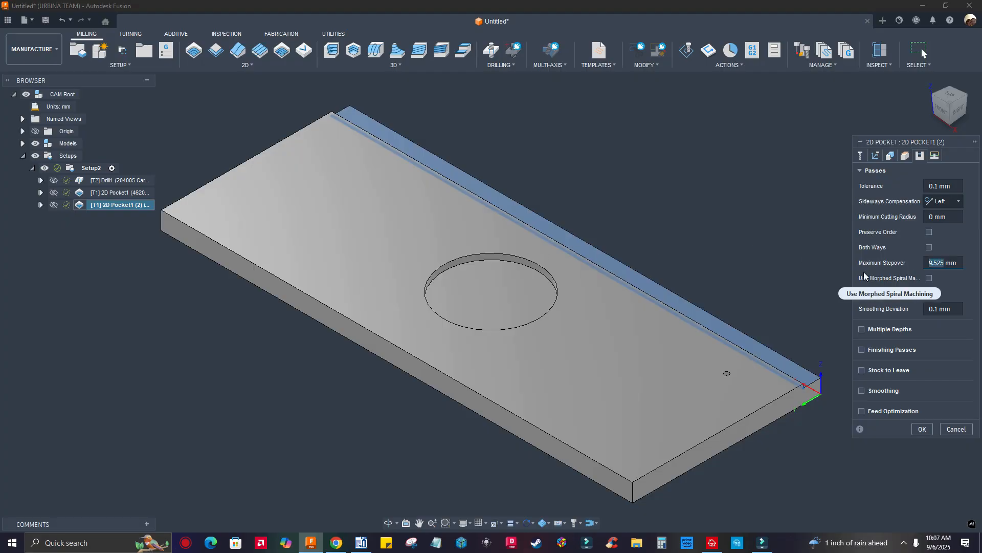
{"action": "type", "text": "12"}
{"action": "key", "text": "Return"}
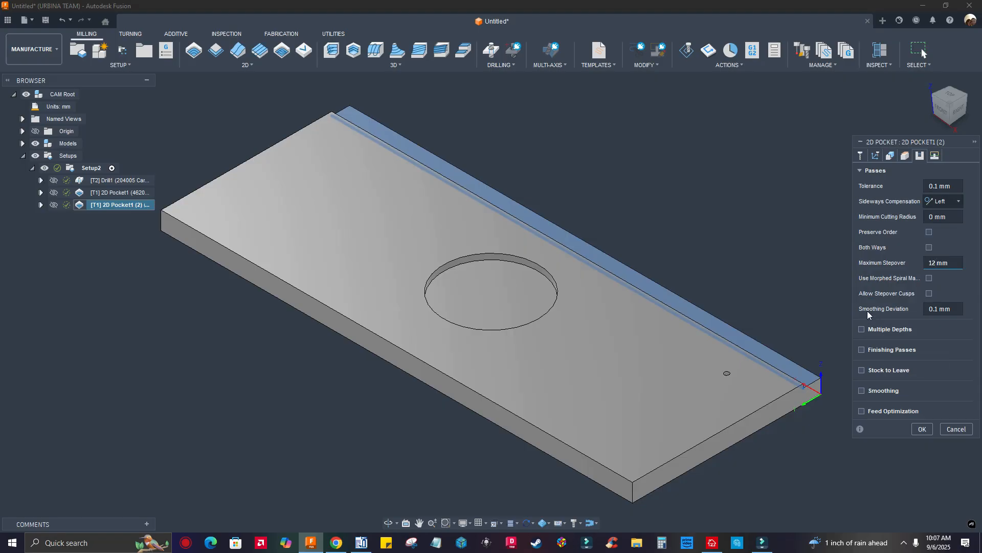
{"action": "left_click", "coordinate": [938, 309]}
{"action": "type", "text": "0"}
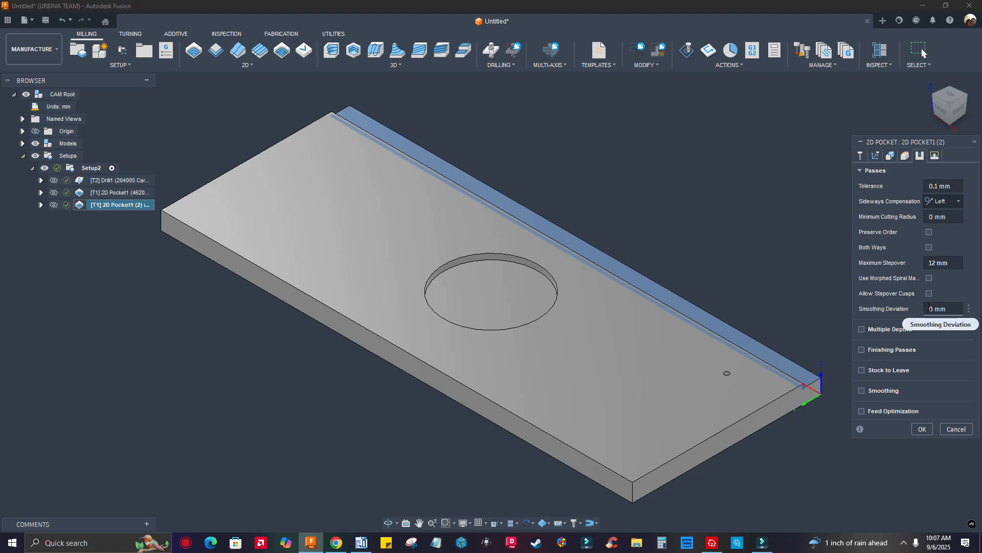
Step: Save the rebate pocket's 0 mm smoothing deviation as the user default and accept the operation's settings
{"action": "mouse_move", "coordinate": [930, 307]}
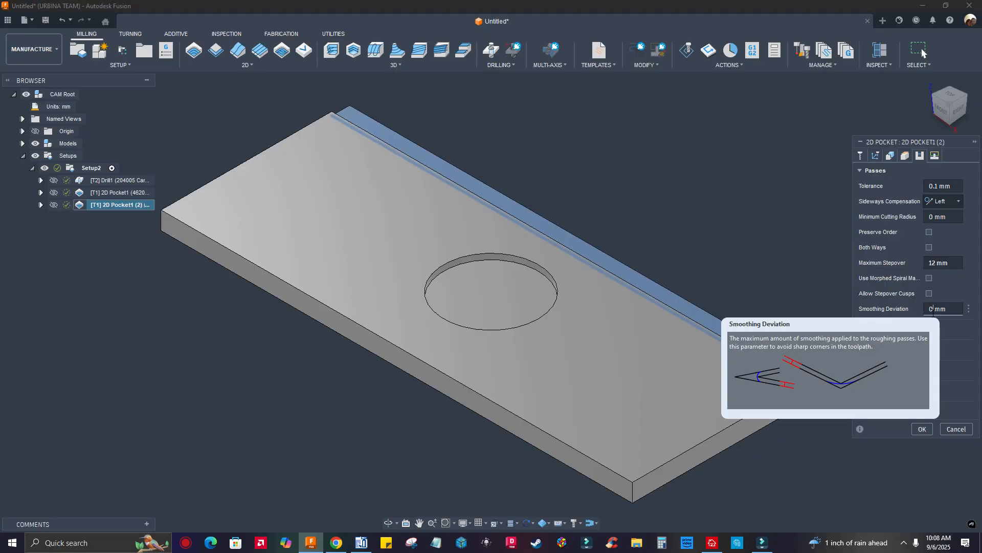
{"action": "left_click", "coordinate": [969, 310]}
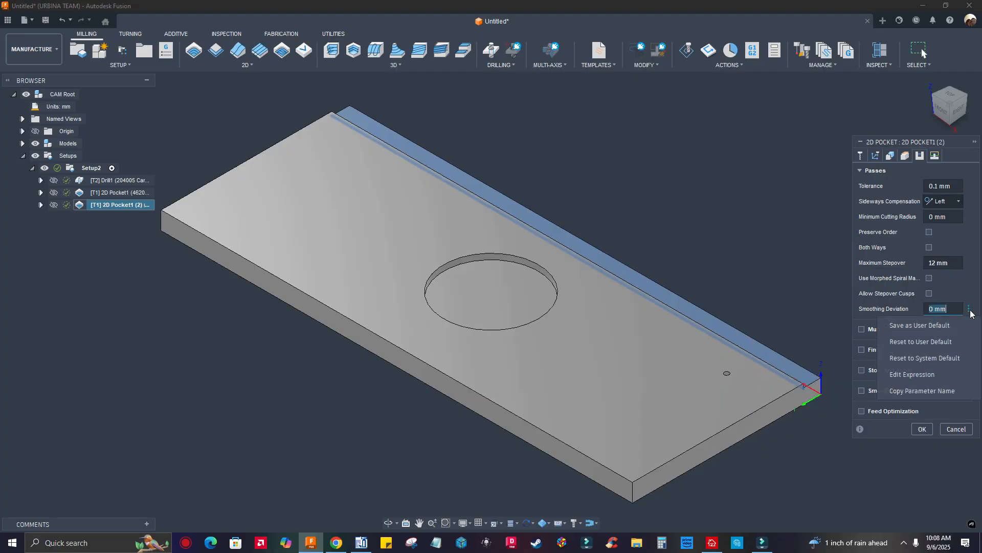
{"action": "left_click", "coordinate": [914, 326]}
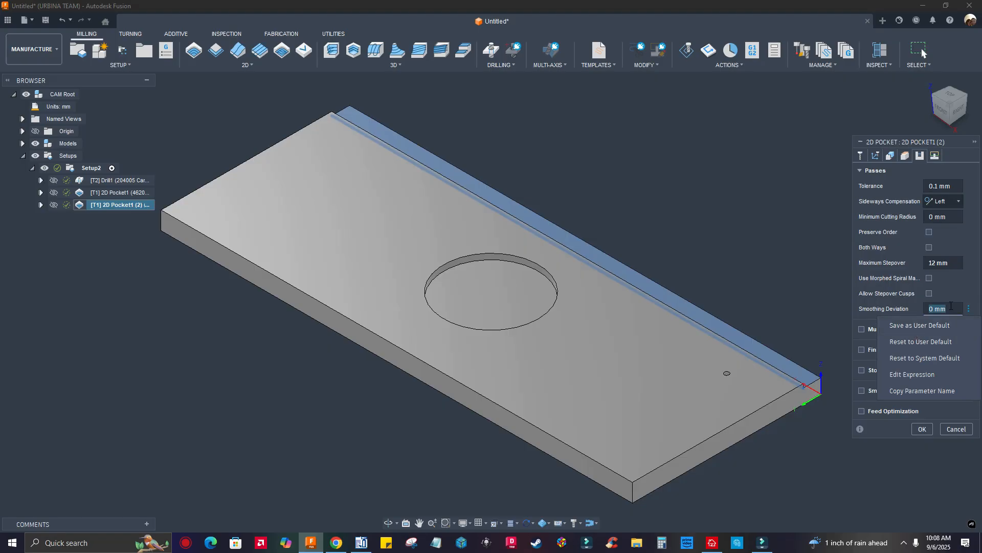
{"action": "left_click", "coordinate": [921, 430]}
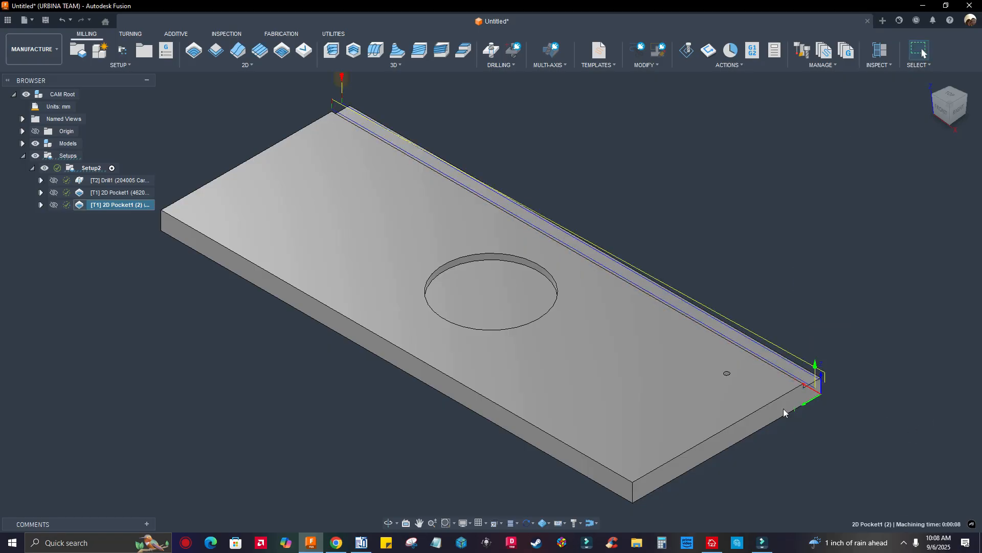
Step: Simulate the rebate pocket operation, examine the cut along the board's edge and corner, and exit the simulation
{"action": "right_click", "coordinate": [115, 206]}
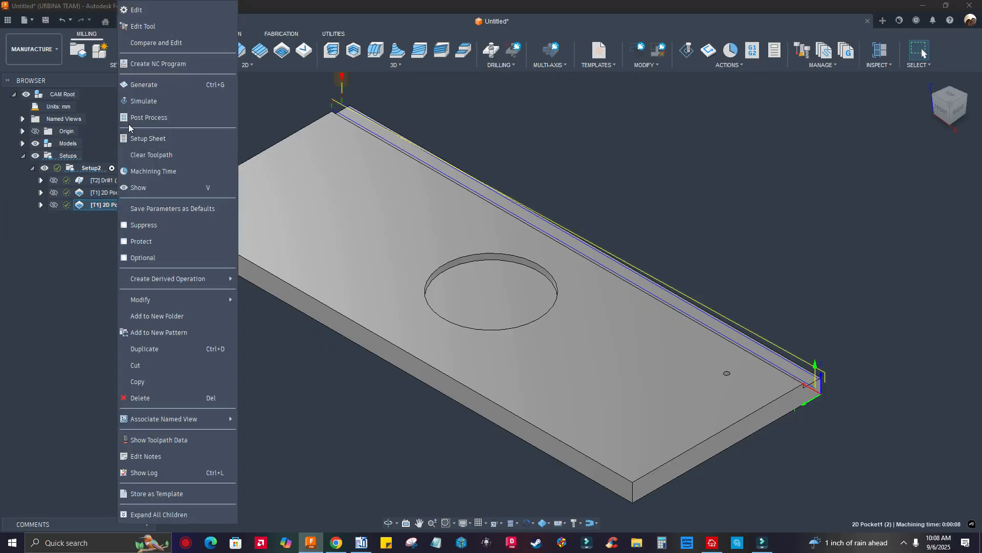
{"action": "left_click", "coordinate": [135, 102]}
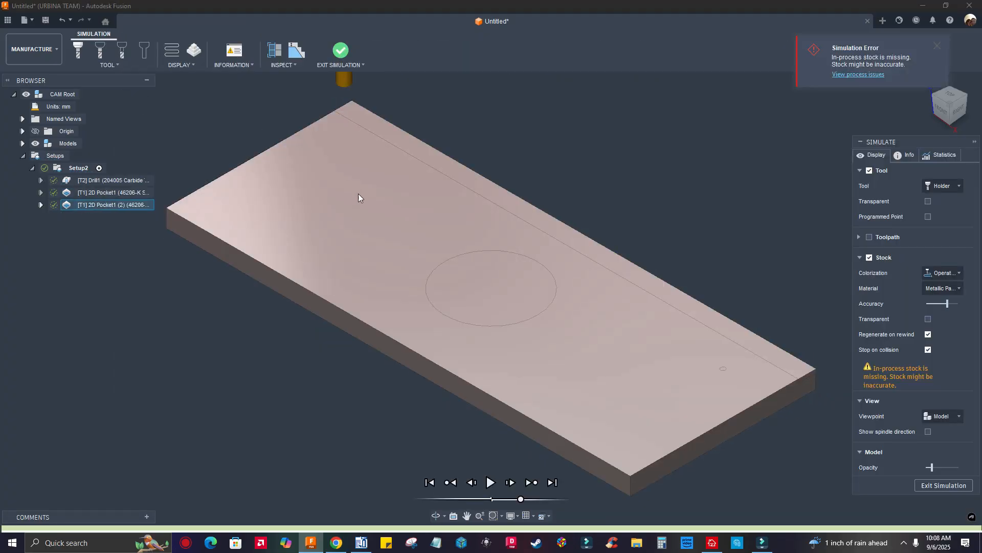
{"action": "left_click", "coordinate": [490, 483]}
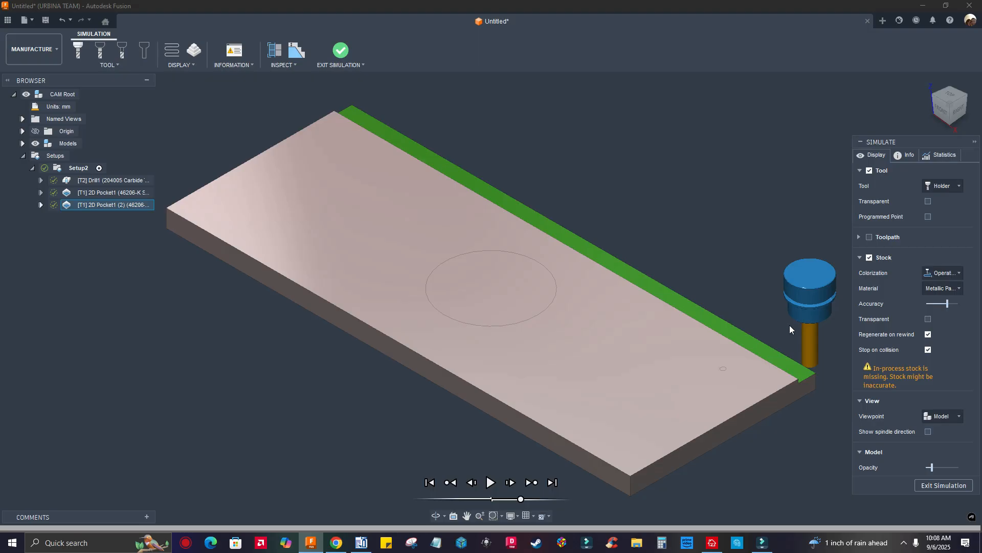
{"action": "scroll", "coordinate": [805, 362], "scroll_direction": "up", "scroll_amount": 2}
{"action": "scroll", "coordinate": [803, 361], "scroll_direction": "down", "scroll_amount": 2}
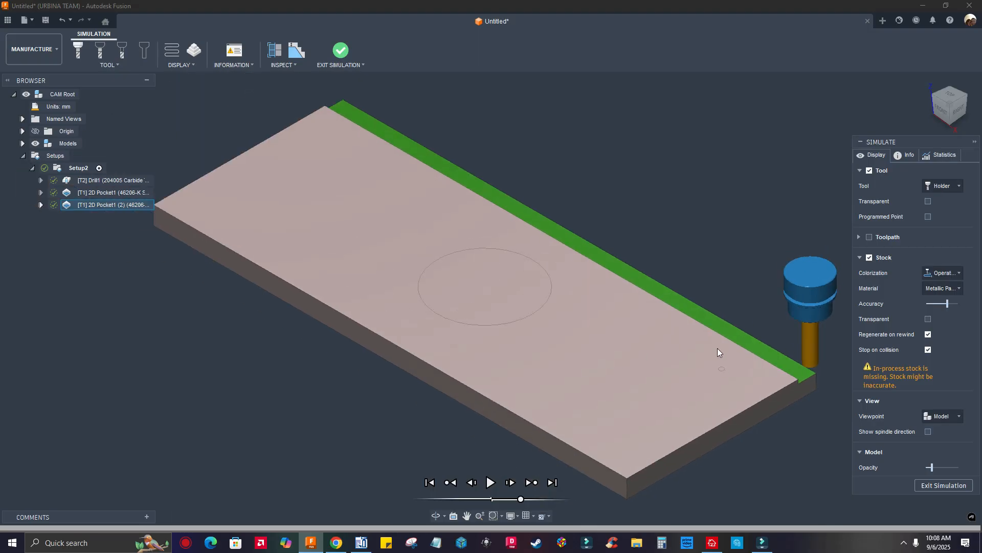
{"action": "scroll", "coordinate": [804, 381], "scroll_direction": "up", "scroll_amount": 2}
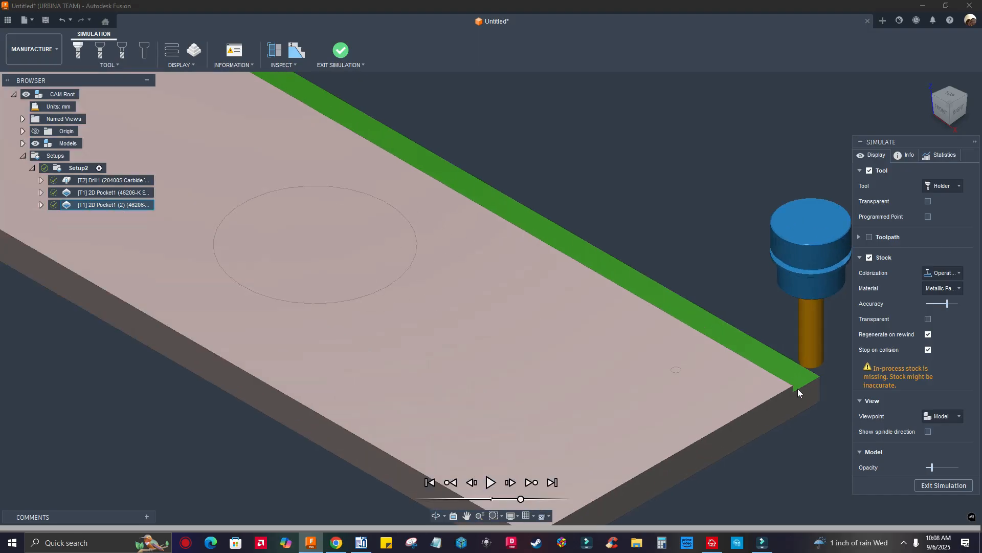
{"action": "scroll", "coordinate": [797, 388], "scroll_direction": "down", "scroll_amount": 3}
{"action": "scroll", "coordinate": [792, 358], "scroll_direction": "up", "scroll_amount": 3}
{"action": "scroll", "coordinate": [791, 377], "scroll_direction": "down", "scroll_amount": 2}
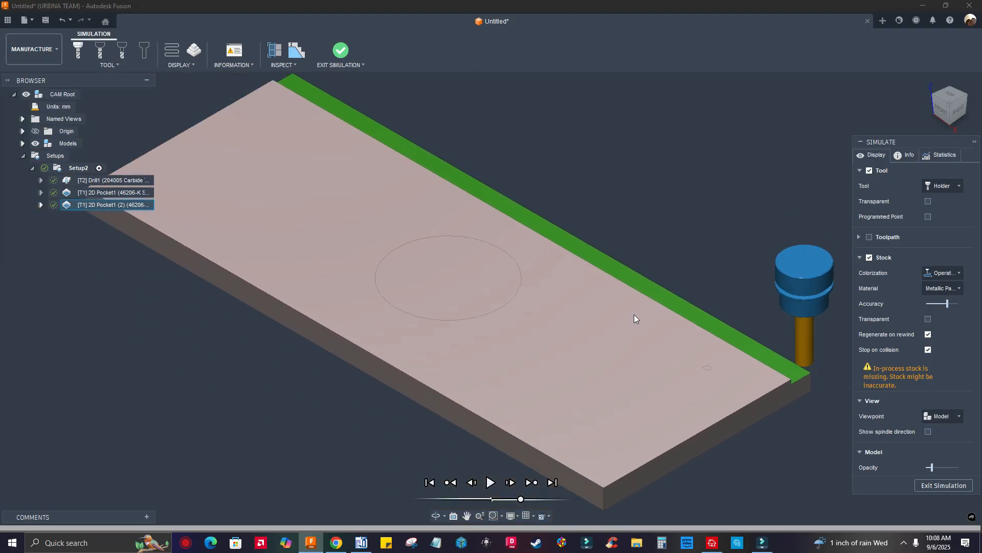
{"action": "key", "text": "Escape"}
{"action": "scroll", "coordinate": [802, 353], "scroll_direction": "down", "scroll_amount": 3}
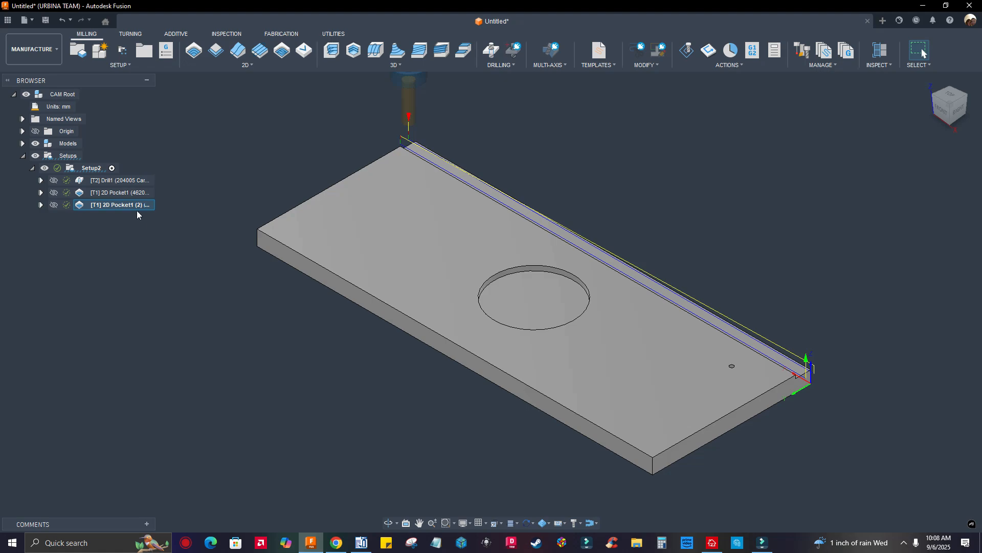
Step: Edit the rebate pocket operation to cut both ways, with a maximum stay-down distance of 500 mm
{"action": "right_click", "coordinate": [128, 207]}
{"action": "left_click", "coordinate": [160, 13]}
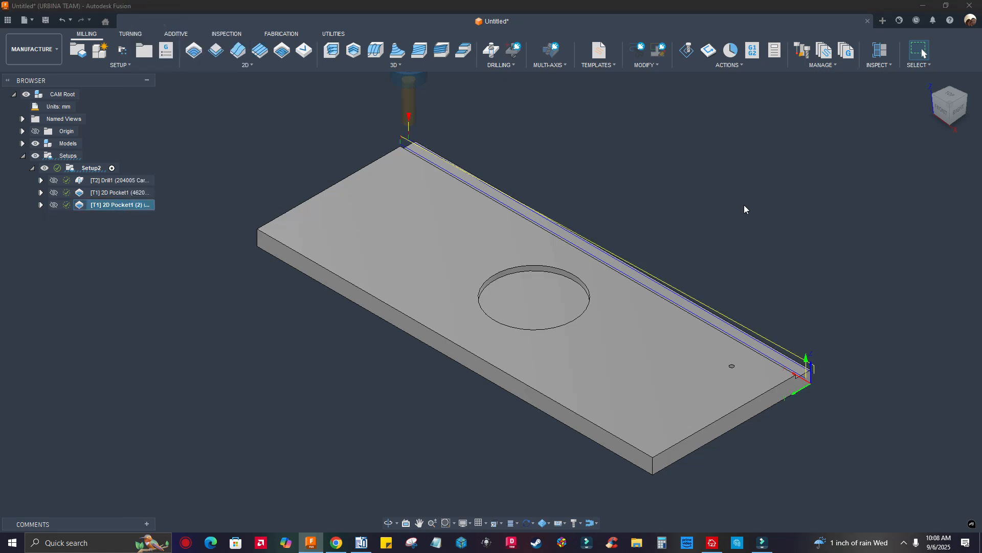
{"action": "left_click", "coordinate": [918, 157]}
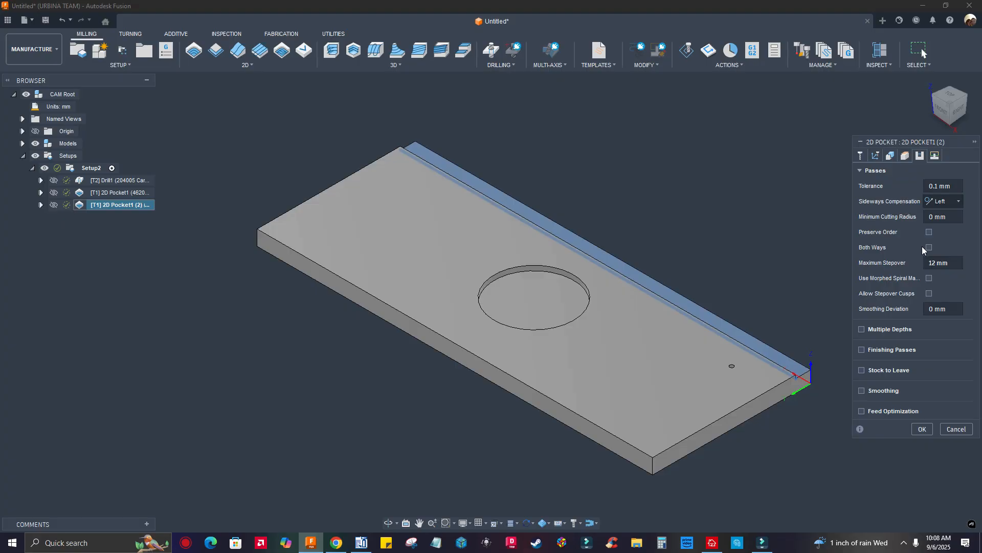
{"action": "left_click", "coordinate": [929, 249]}
{"action": "left_click", "coordinate": [935, 157]}
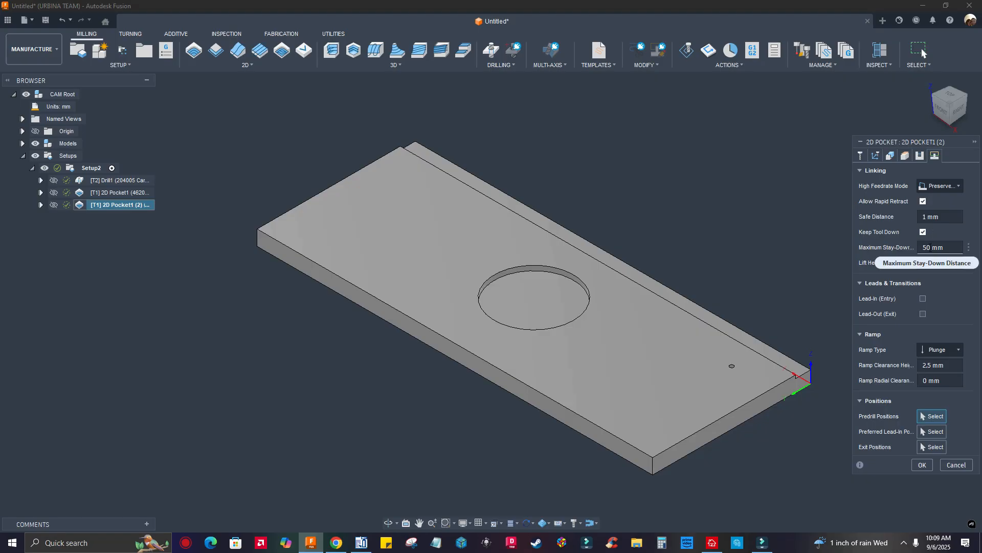
{"action": "left_click", "coordinate": [927, 247]}
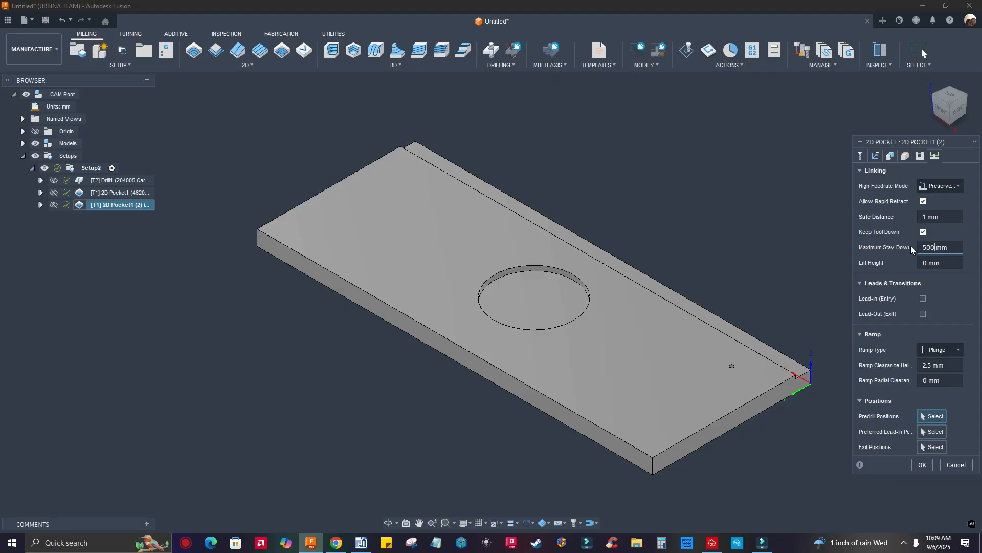
{"action": "key", "text": "Return"}
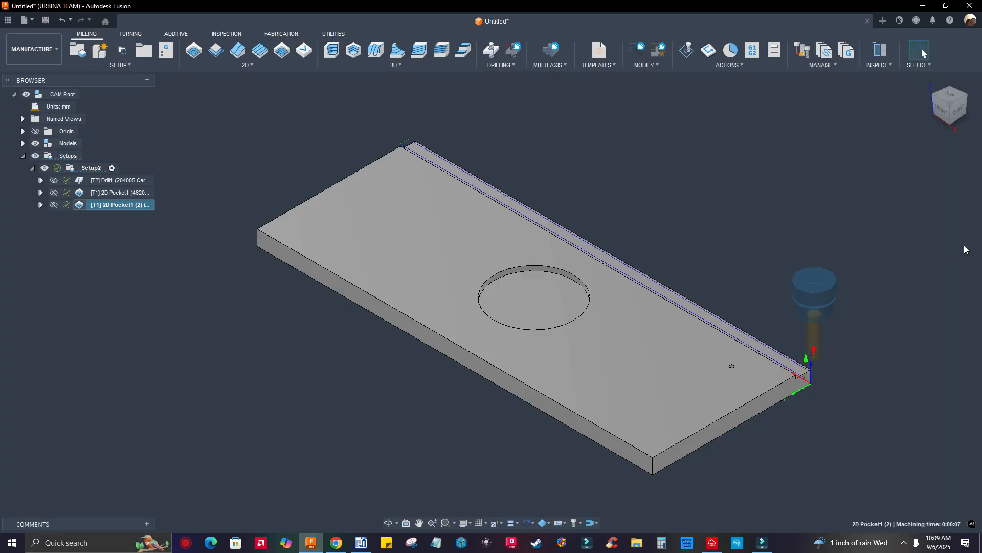
Step: Examine the regenerated rebate toolpath at both ends of the board, including the link between its passes
{"action": "scroll", "coordinate": [830, 372], "scroll_direction": "up", "scroll_amount": 5}
{"action": "scroll", "coordinate": [772, 416], "scroll_direction": "down", "scroll_amount": 4}
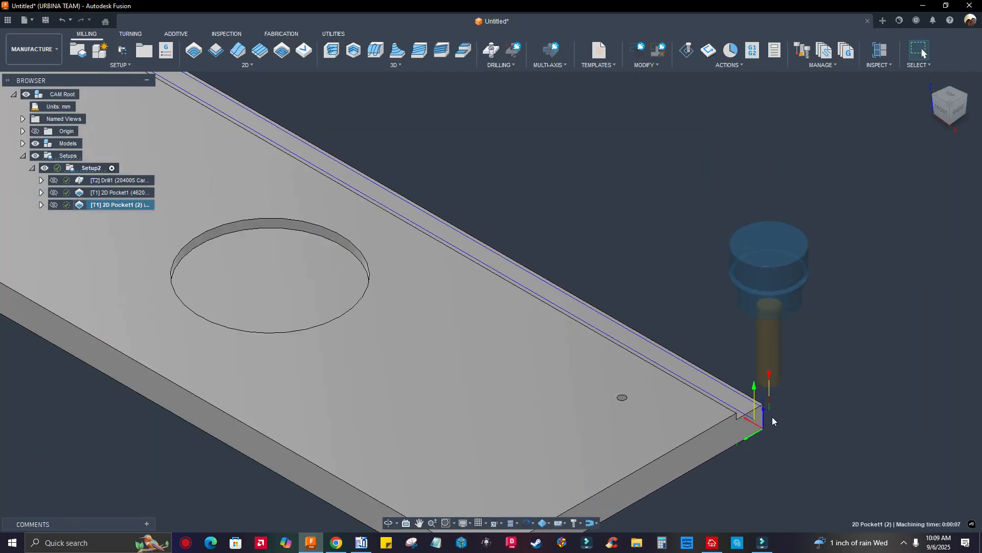
{"action": "scroll", "coordinate": [770, 415], "scroll_direction": "down", "scroll_amount": 2}
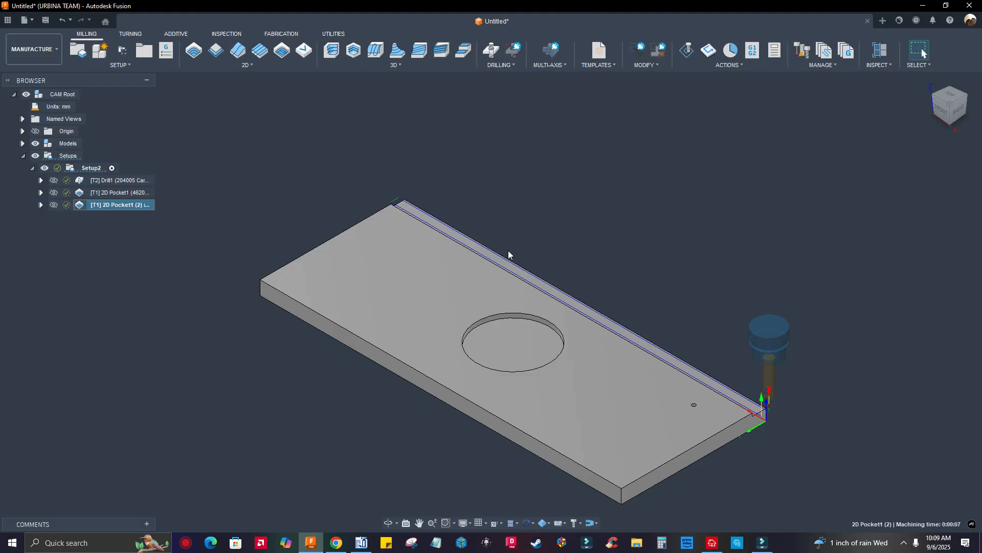
{"action": "scroll", "coordinate": [369, 178], "scroll_direction": "up", "scroll_amount": 3}
{"action": "scroll", "coordinate": [428, 226], "scroll_direction": "up", "scroll_amount": 5}
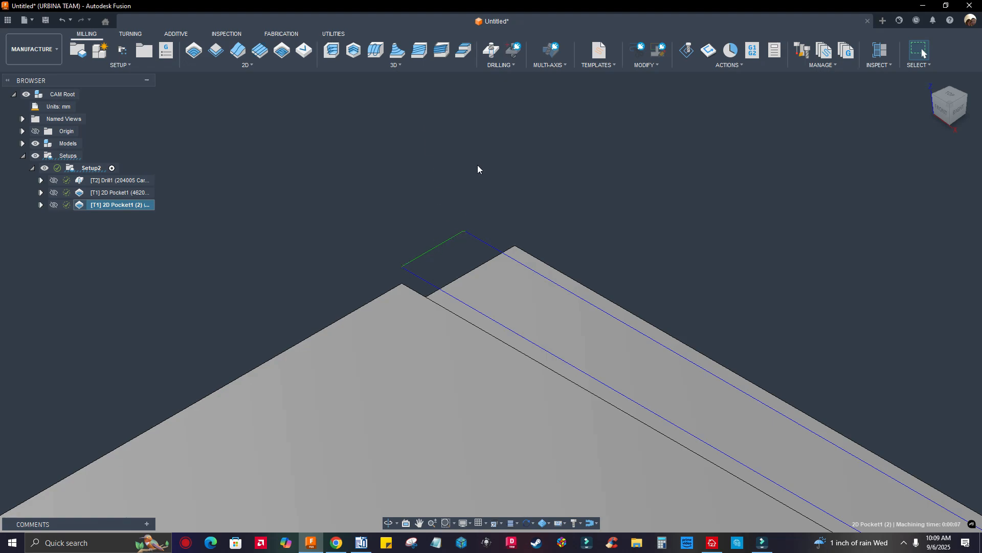
{"action": "scroll", "coordinate": [476, 171], "scroll_direction": "down", "scroll_amount": 10}
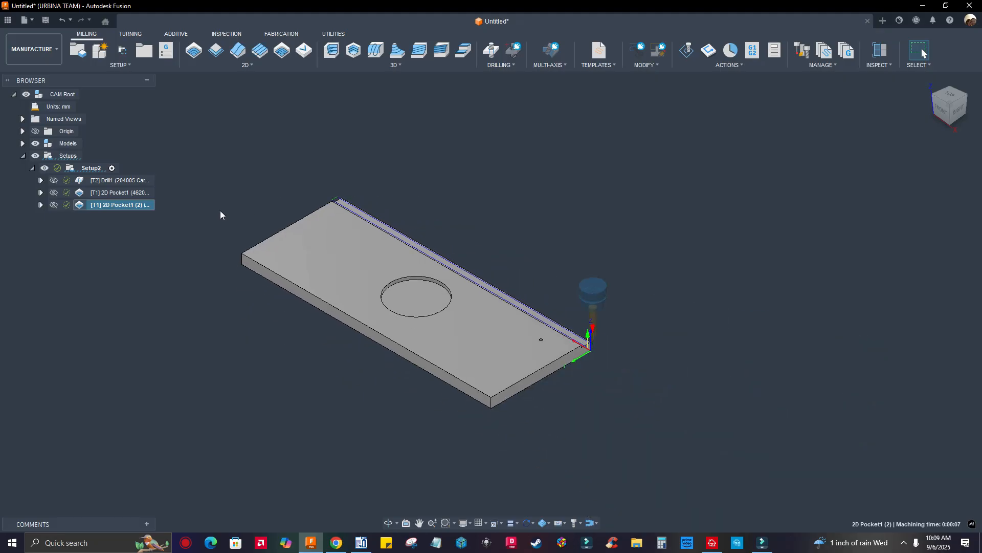
Step: Replay the edited rebate pocket in simulation, following the tool along both passes, and exit the simulation
{"action": "right_click", "coordinate": [82, 204]}
{"action": "left_click", "coordinate": [179, 104]}
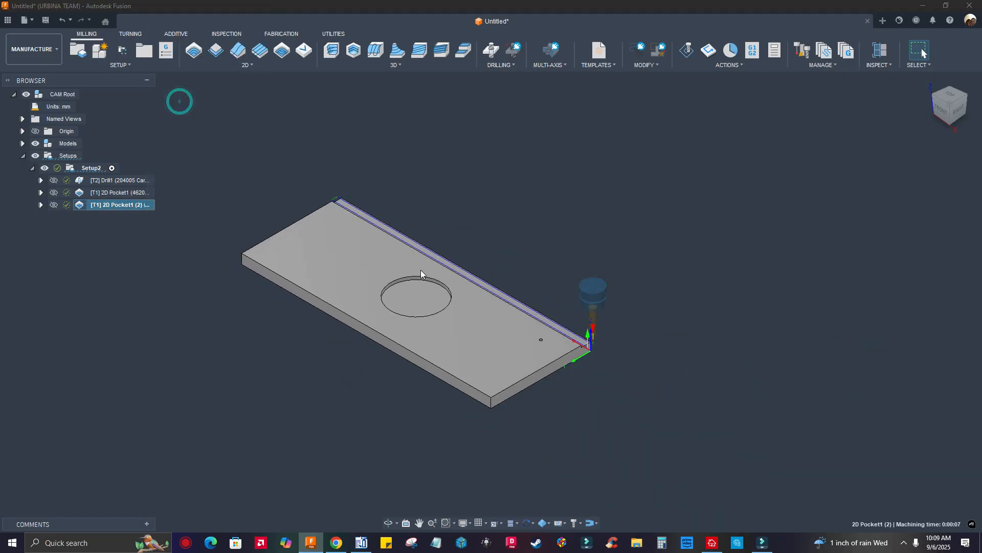
{"action": "left_click", "coordinate": [491, 483]}
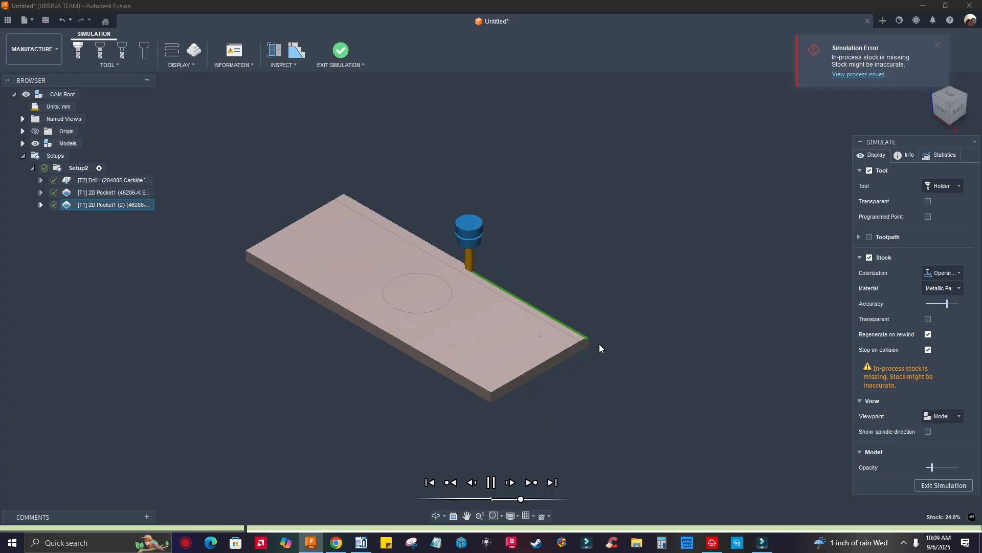
{"action": "scroll", "coordinate": [269, 146], "scroll_direction": "up", "scroll_amount": 4}
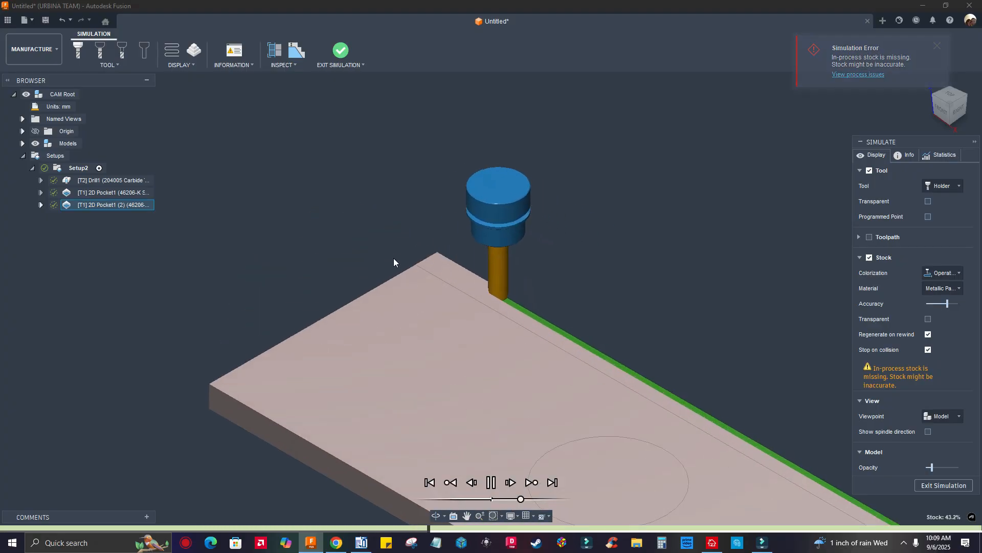
{"action": "scroll", "coordinate": [397, 259], "scroll_direction": "down", "scroll_amount": 5}
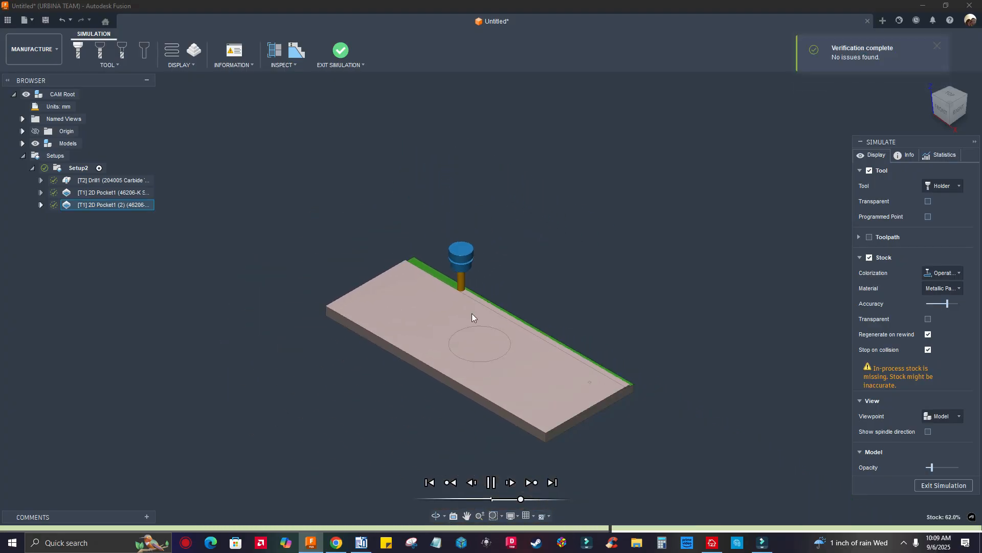
{"action": "scroll", "coordinate": [510, 325], "scroll_direction": "up", "scroll_amount": 2}
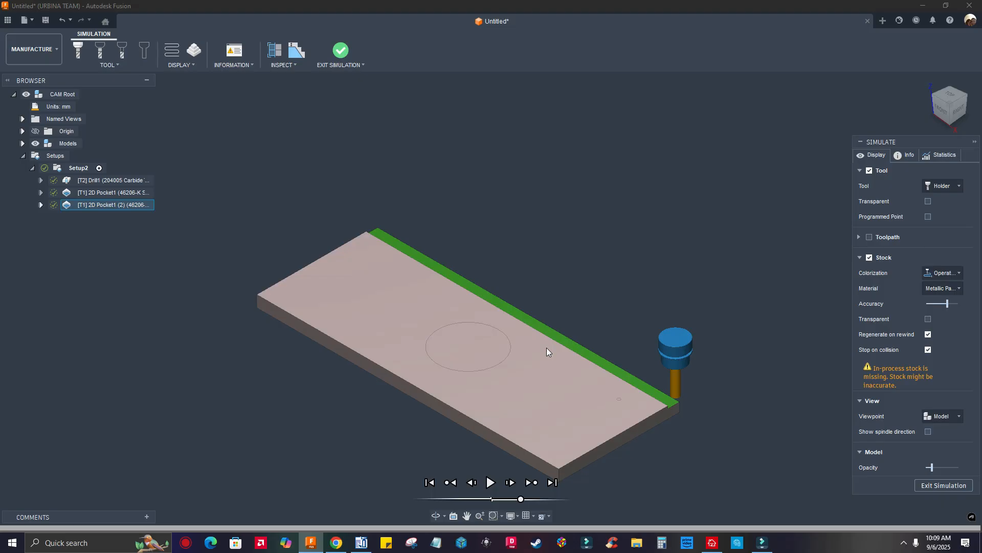
{"action": "key", "text": "Escape"}
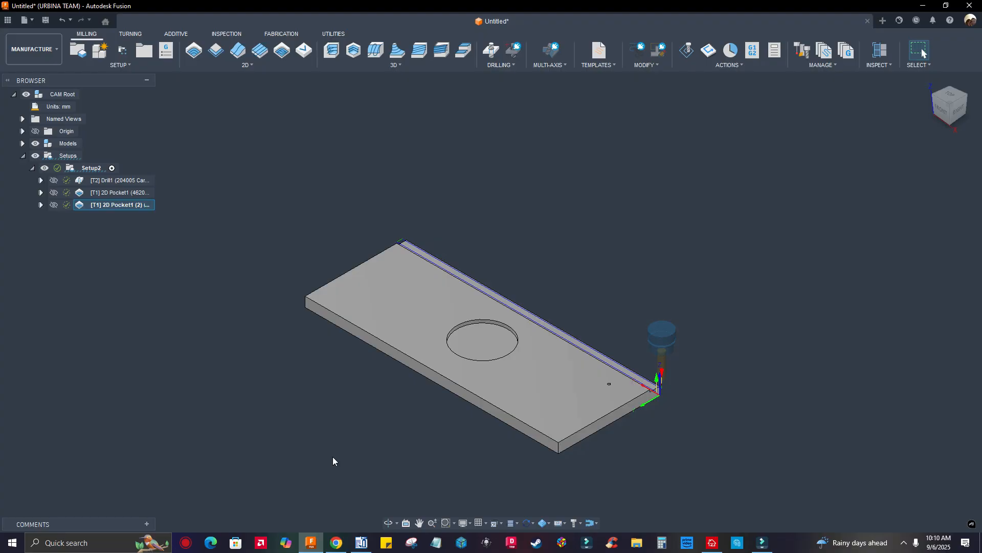
Step: Switch to Chrome, review the HOMAG woodWOP post entry and its version history, and return to Fusion
{"action": "left_click", "coordinate": [336, 542]}
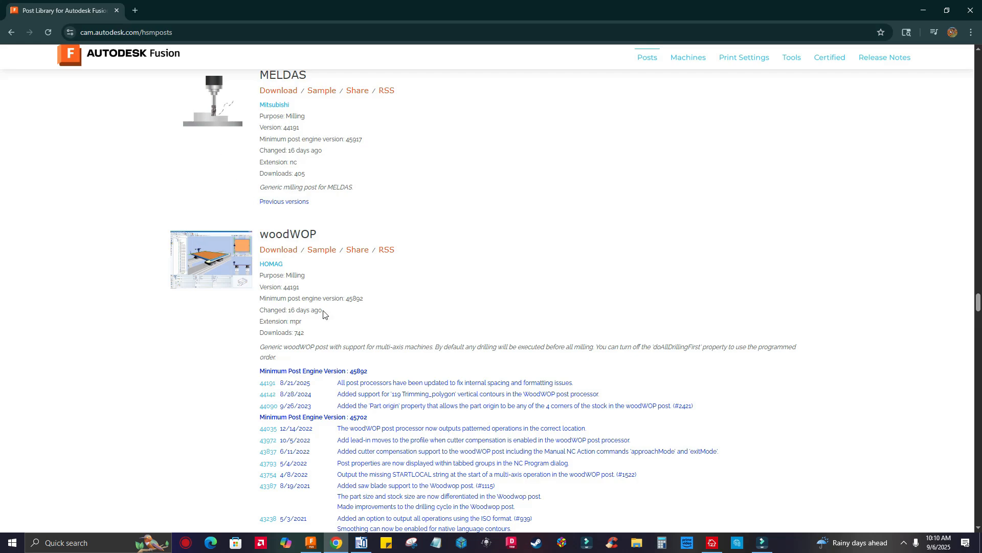
{"action": "scroll", "coordinate": [330, 363], "scroll_direction": "down", "scroll_amount": 1}
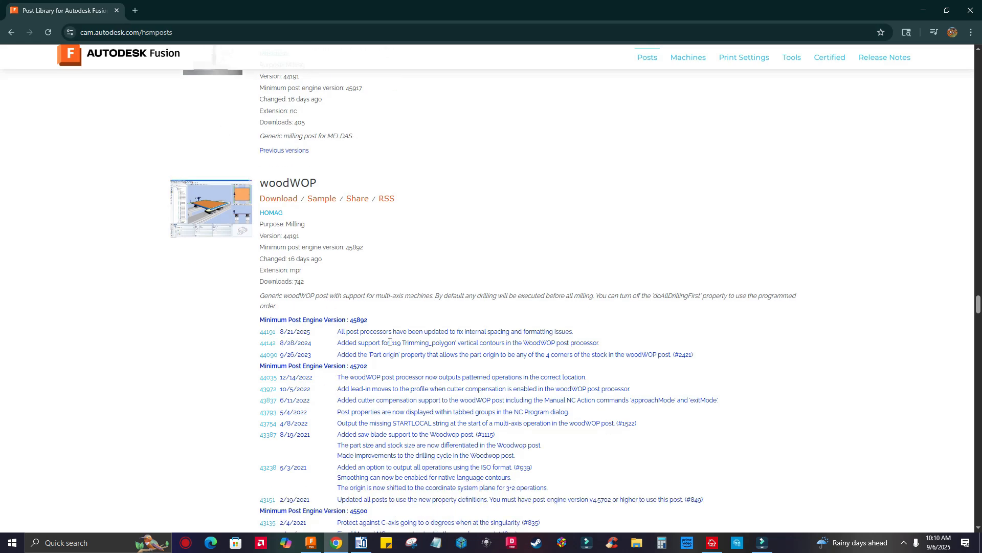
{"action": "scroll", "coordinate": [292, 338], "scroll_direction": "down", "scroll_amount": 2}
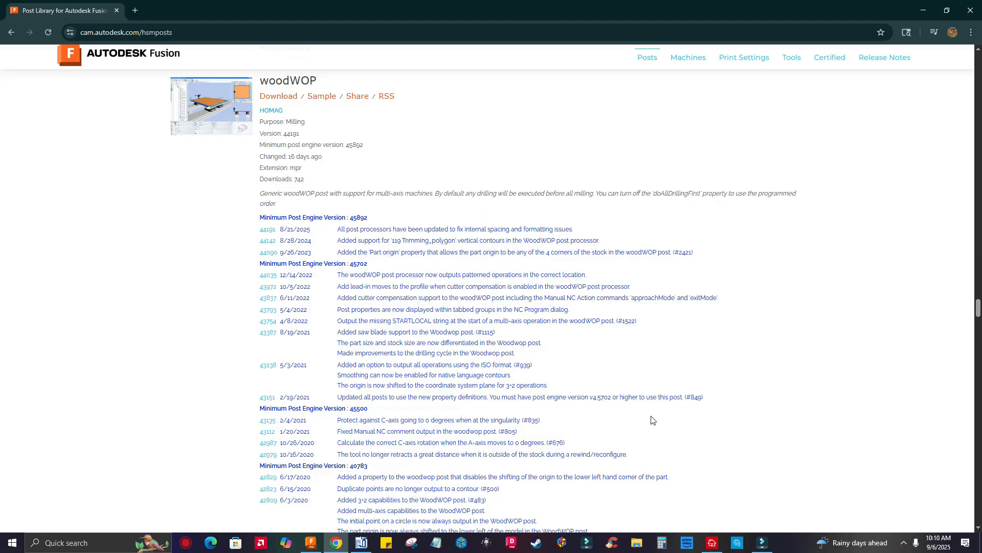
{"action": "left_click", "coordinate": [311, 545]}
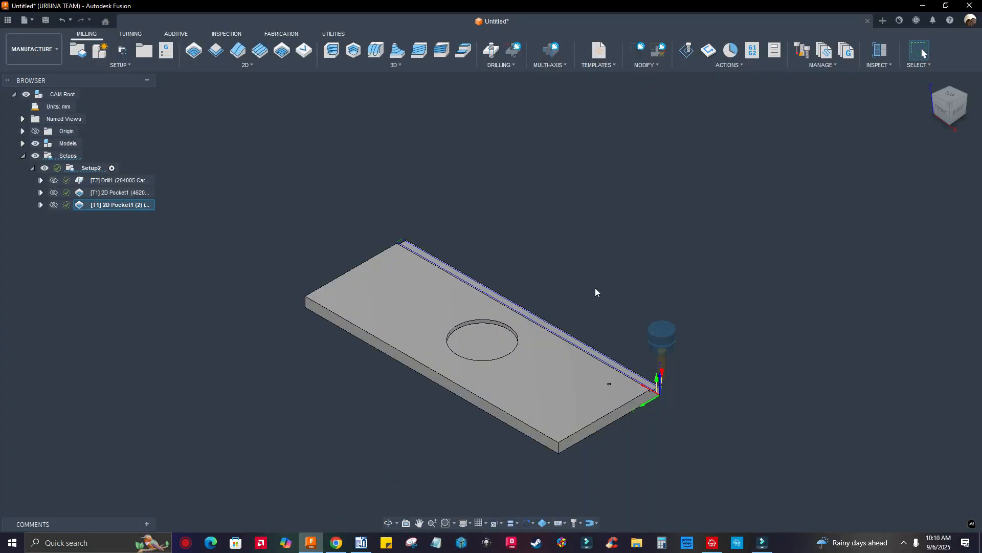
Step: Open the Post Library, review the woodWOP posts stored in the cloud, and close the library
{"action": "left_click", "coordinate": [848, 51]}
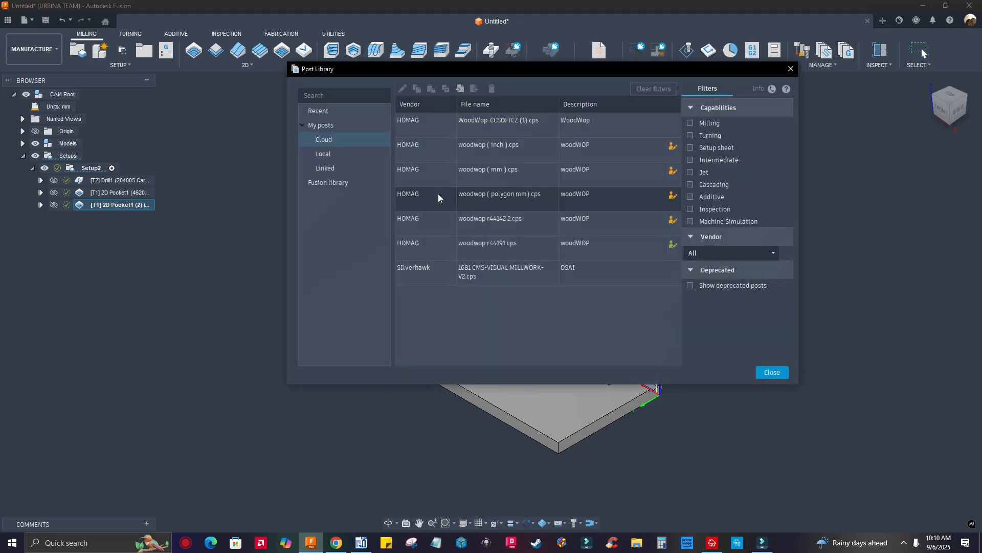
{"action": "left_click", "coordinate": [341, 138]}
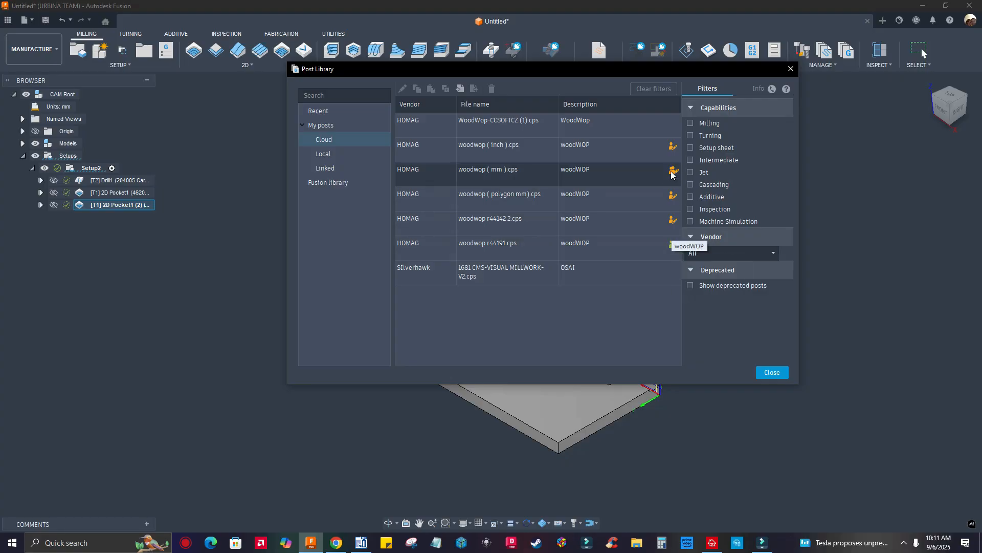
{"action": "mouse_move", "coordinate": [672, 148]}
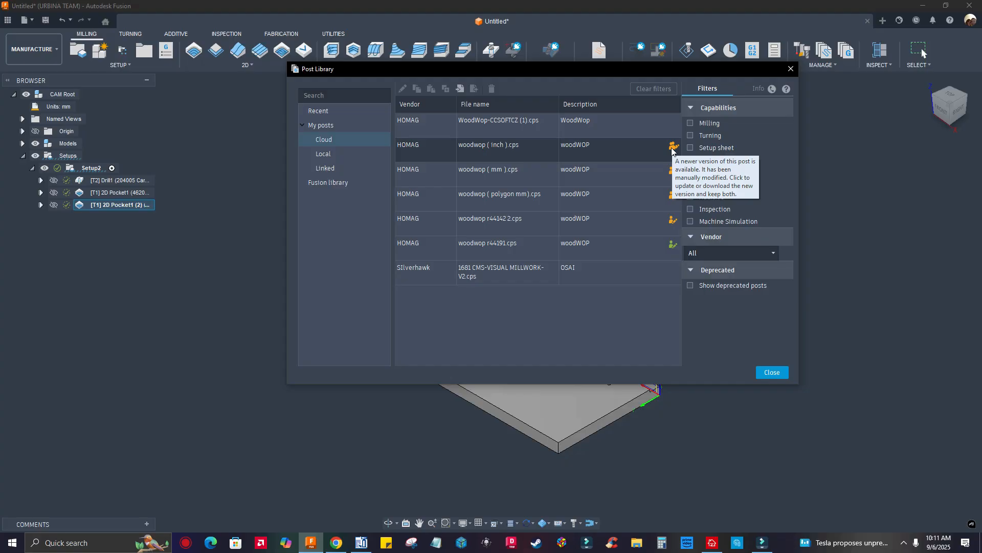
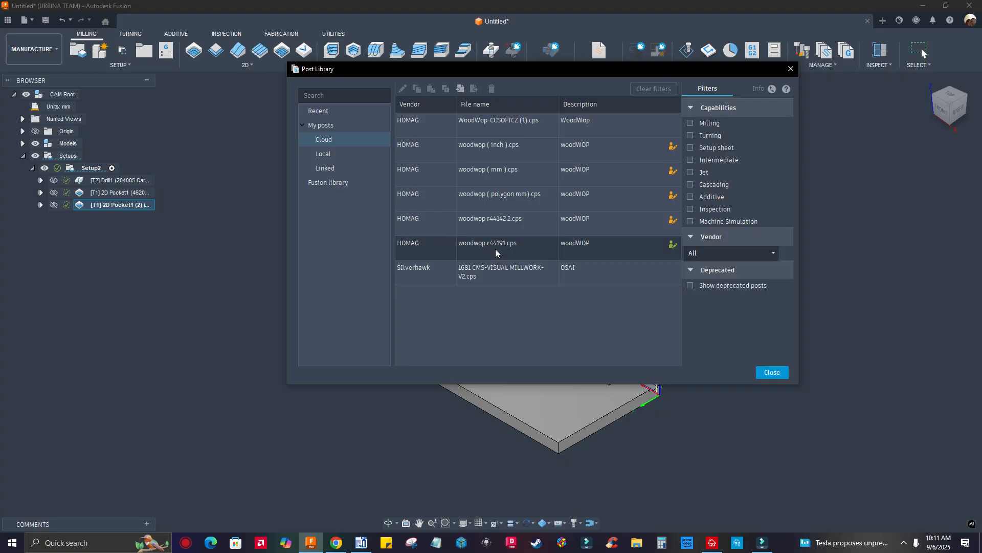
{"action": "left_click", "coordinate": [774, 373]}
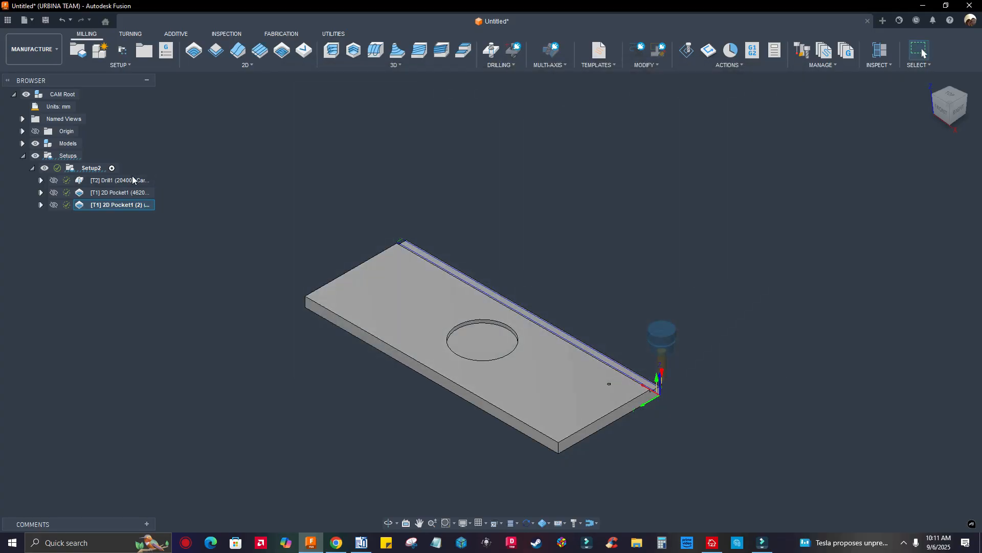
Step: Start post-processing Setup2 and select the HOMAG woodwop r44191 post from the cloud posts
{"action": "right_click", "coordinate": [95, 168]}
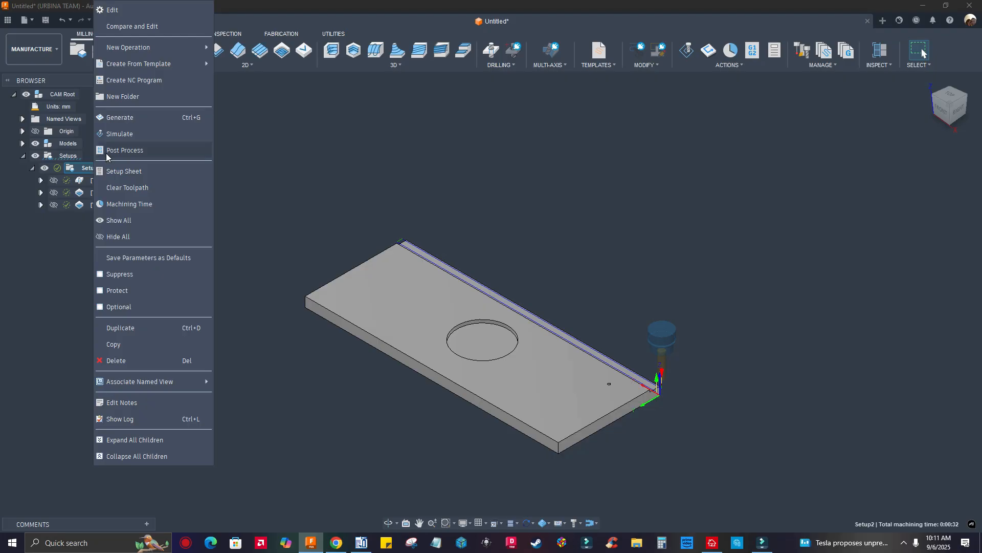
{"action": "left_click", "coordinate": [124, 150]}
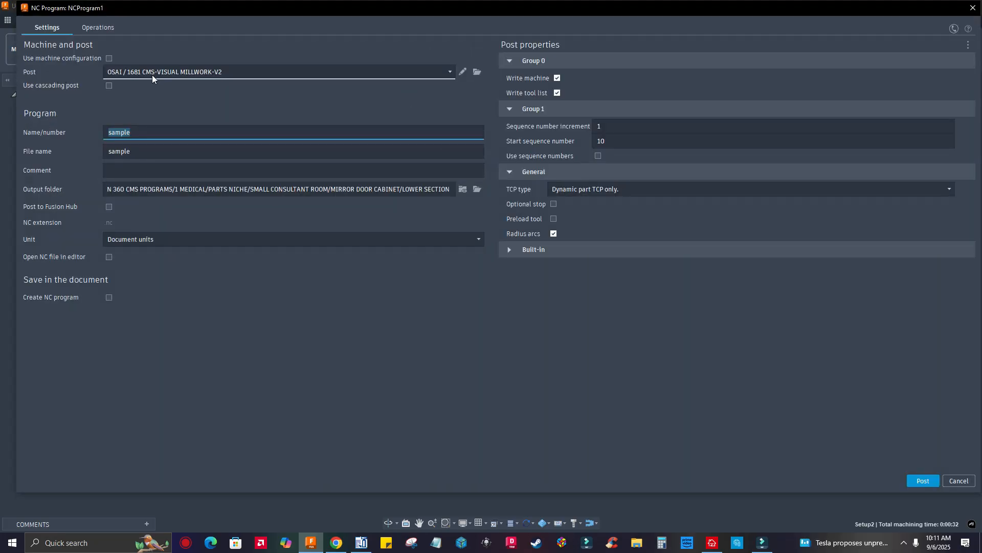
{"action": "left_click", "coordinate": [475, 73]}
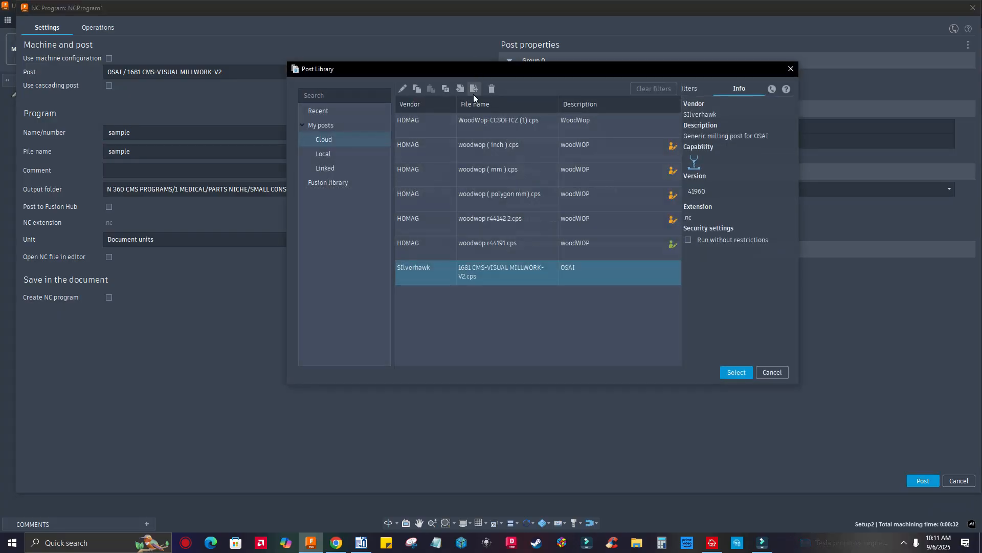
{"action": "left_click", "coordinate": [490, 247]}
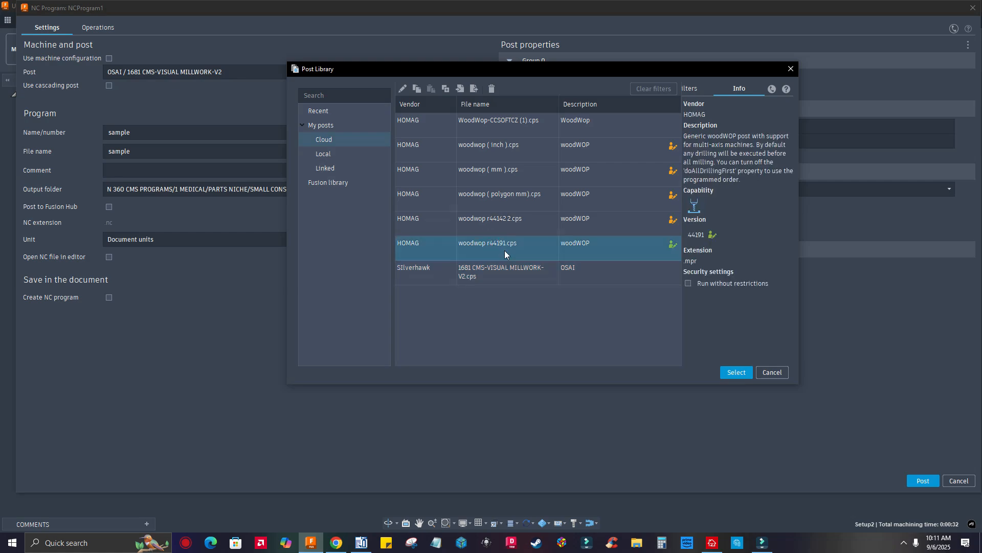
{"action": "left_click", "coordinate": [735, 372]}
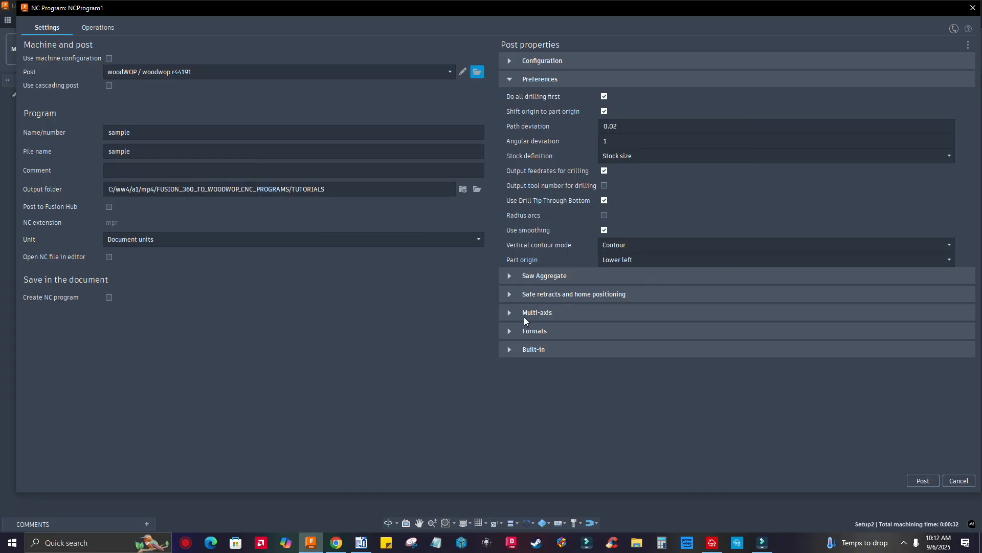
Step: Review the post properties for saw aggregate, safe retracts and home positioning, multi-axis, formats and built-in settings
{"action": "left_click", "coordinate": [510, 276]}
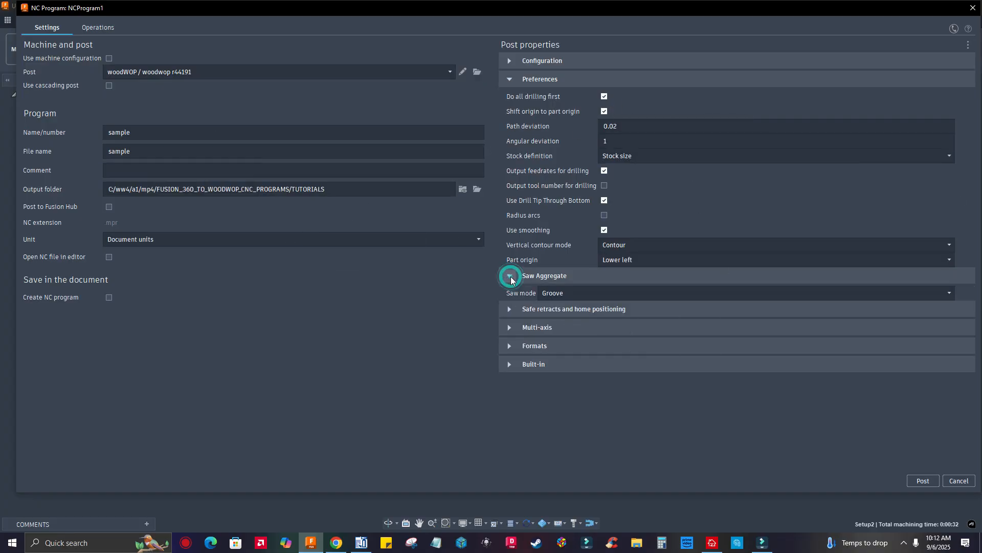
{"action": "left_click", "coordinate": [508, 310]}
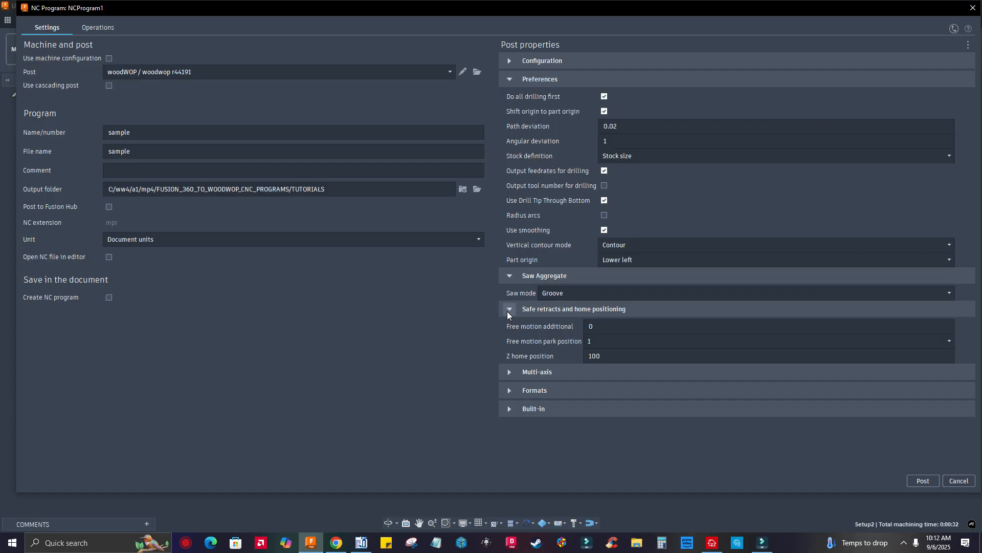
{"action": "left_click", "coordinate": [510, 373]}
{"action": "left_click", "coordinate": [510, 420]}
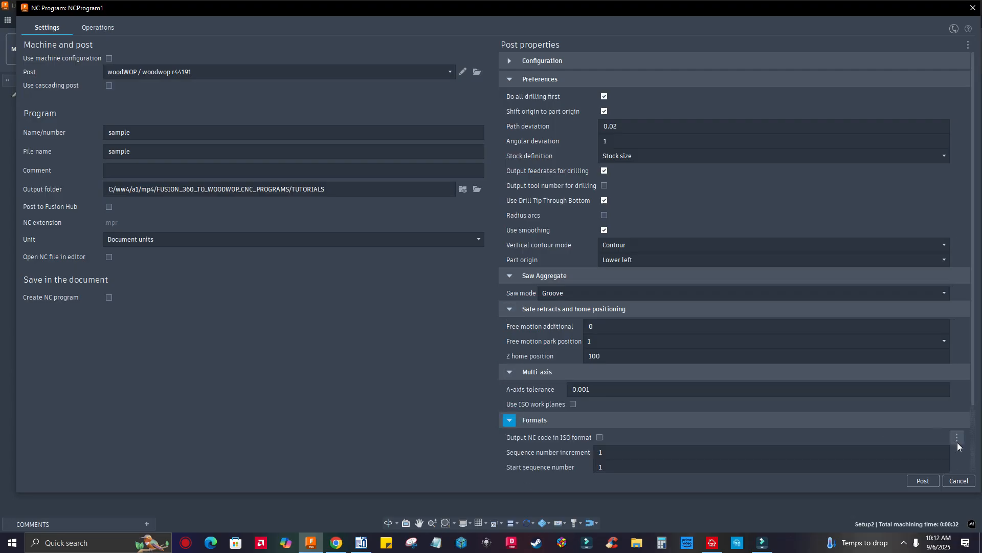
{"action": "scroll", "coordinate": [772, 461], "scroll_direction": "down", "scroll_amount": 3}
{"action": "left_click", "coordinate": [509, 464]}
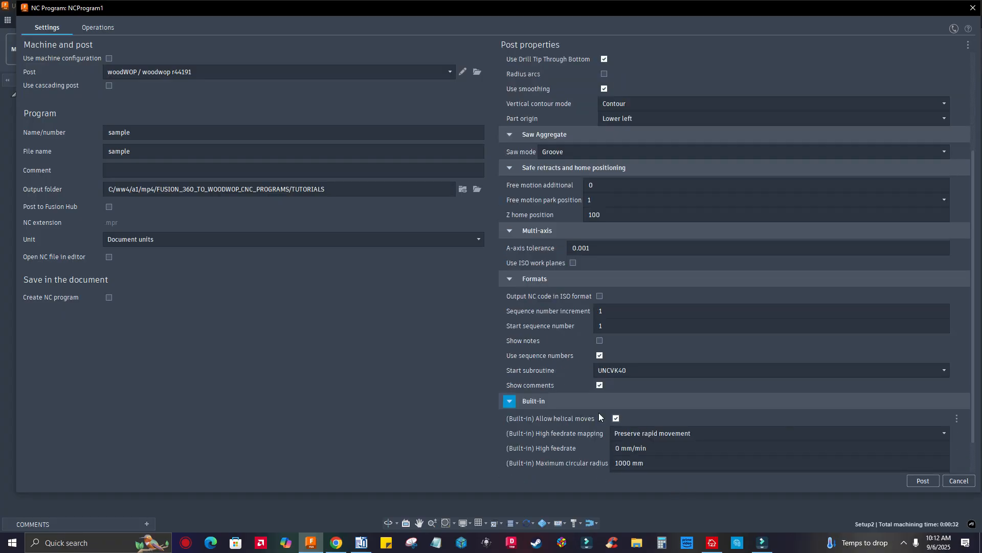
{"action": "left_click", "coordinate": [506, 401]}
{"action": "left_click", "coordinate": [508, 344]}
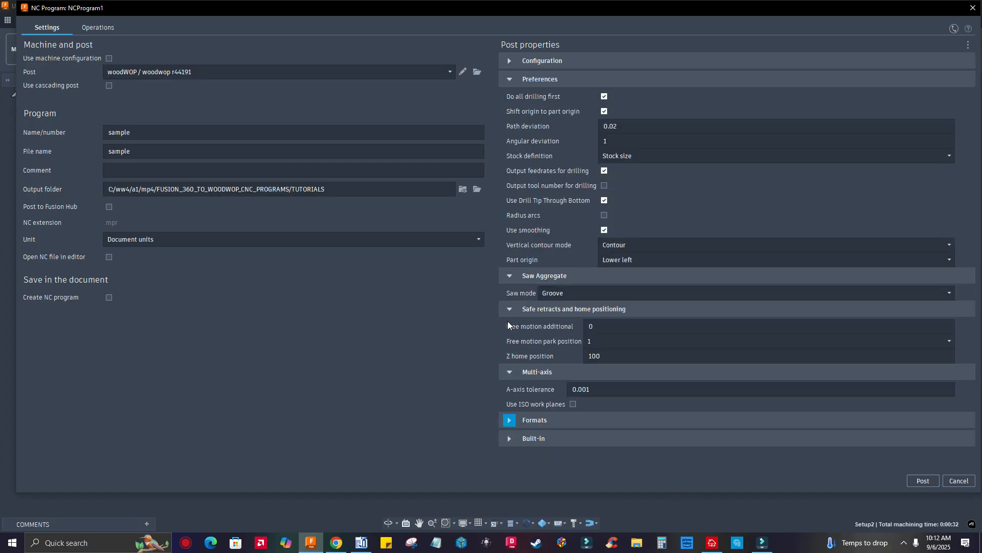
{"action": "left_click", "coordinate": [508, 308]}
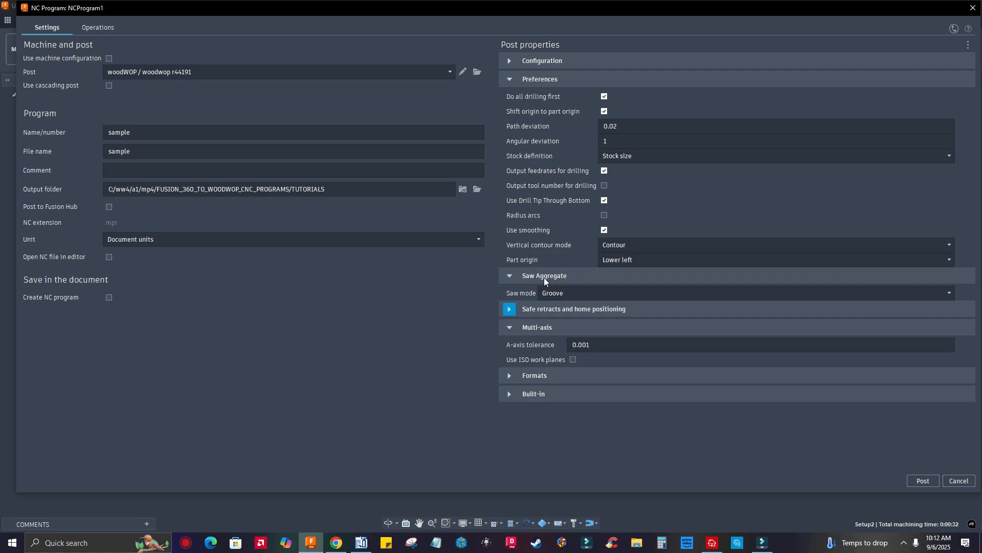
{"action": "left_click", "coordinate": [509, 275]}
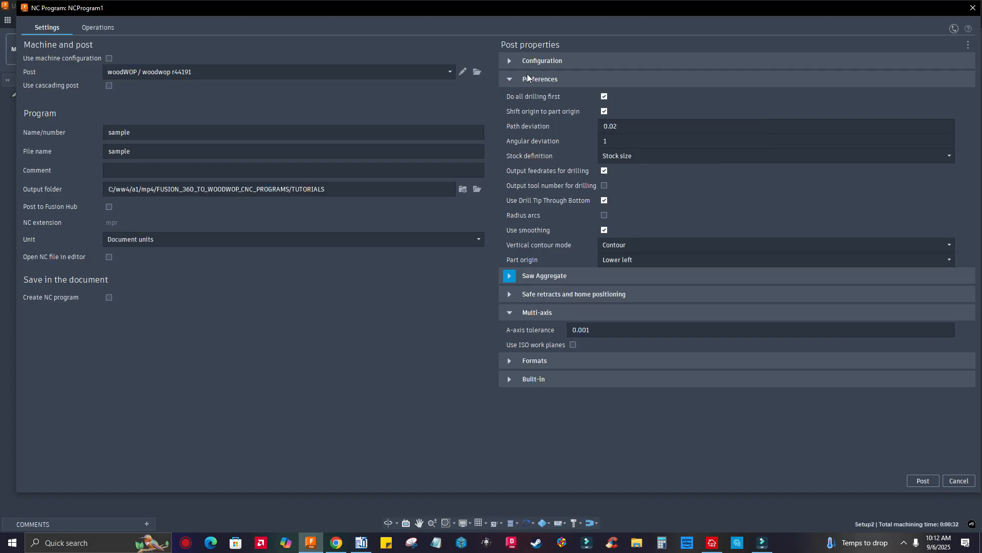
Step: Review the available machine types, keep WEEKE with all drilling first enabled, and post the NC program named sample
{"action": "left_click", "coordinate": [510, 61]}
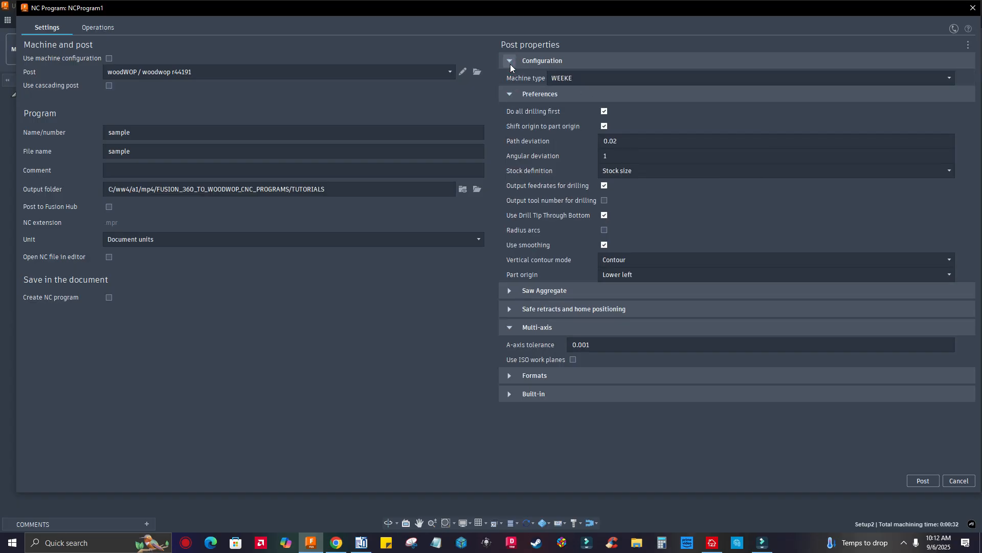
{"action": "left_click", "coordinate": [948, 80]}
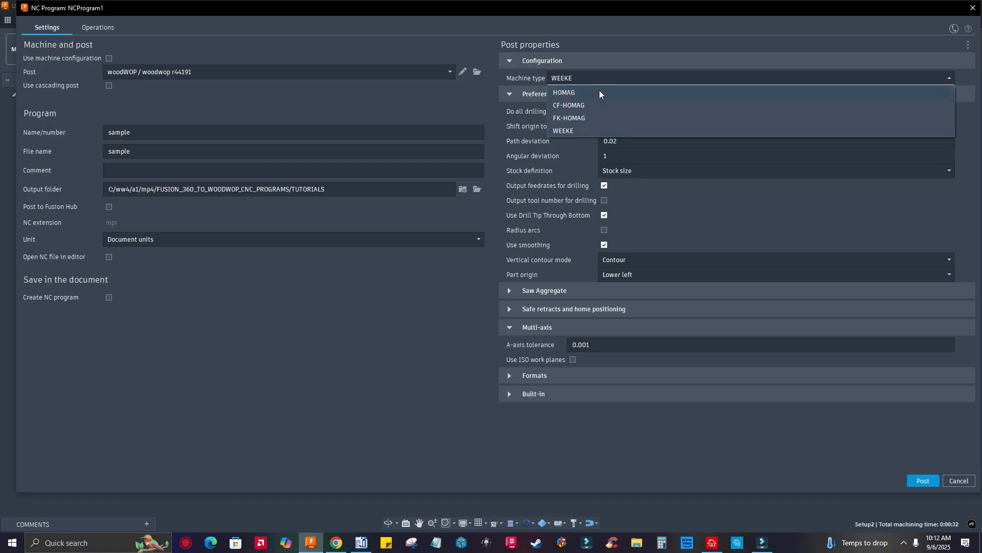
{"action": "left_click", "coordinate": [637, 48]}
{"action": "left_click", "coordinate": [604, 111]}
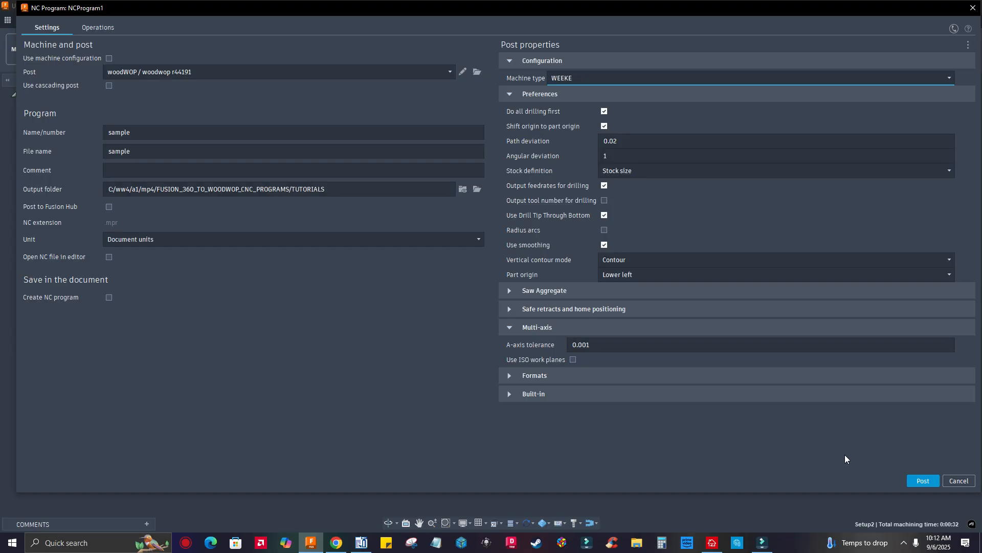
{"action": "left_click", "coordinate": [921, 484]}
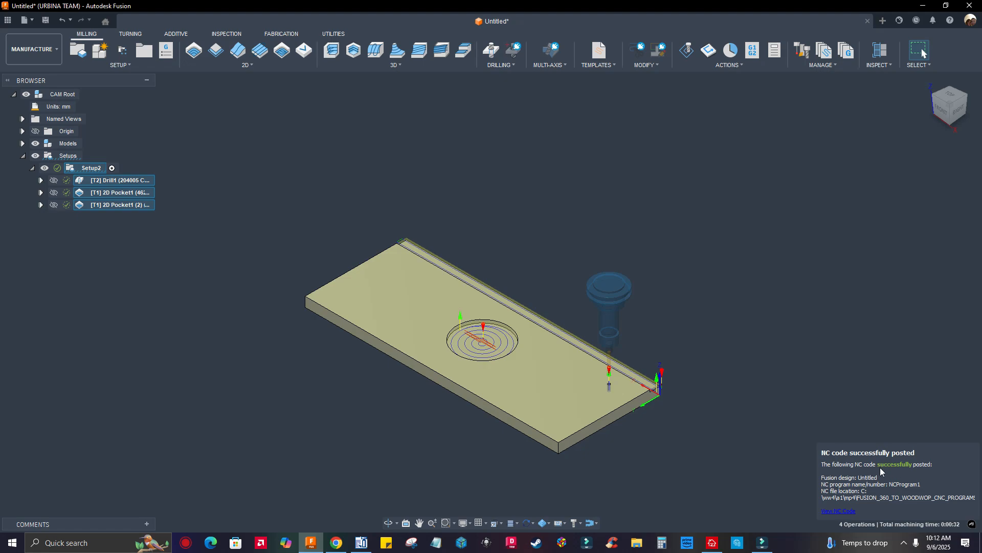
Step: Switch to woodWOP and open the sample program from FUSION_360_TO_WOODWOP_CNC_PROGRAMS/TUTORIALS
{"action": "left_click", "coordinate": [361, 542]}
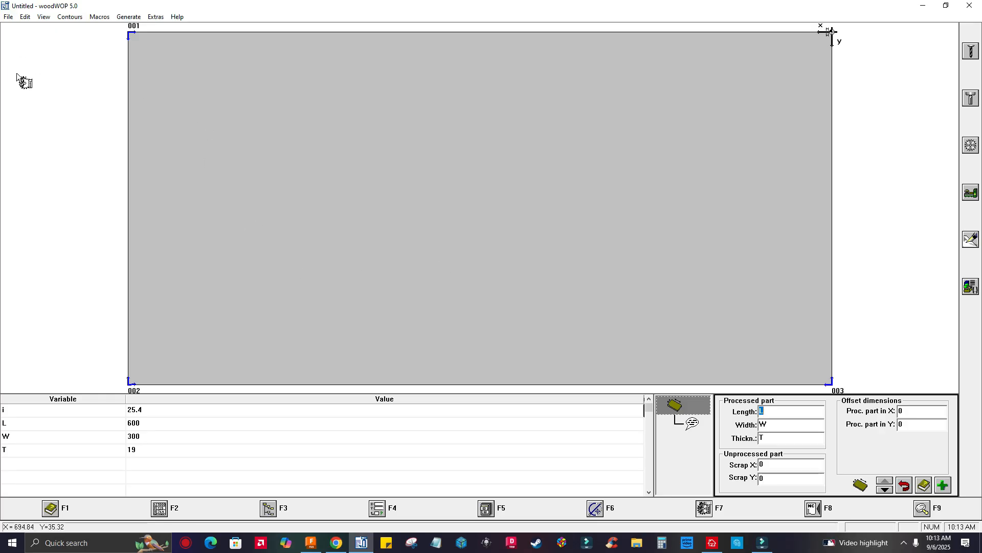
{"action": "left_click", "coordinate": [7, 18]}
{"action": "left_click", "coordinate": [26, 48]}
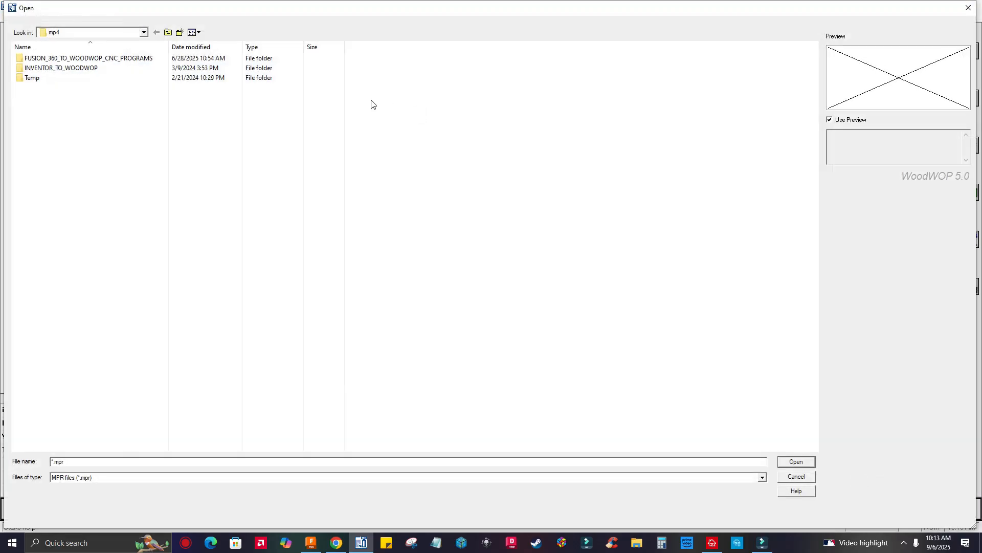
{"action": "left_click", "coordinate": [85, 62]}
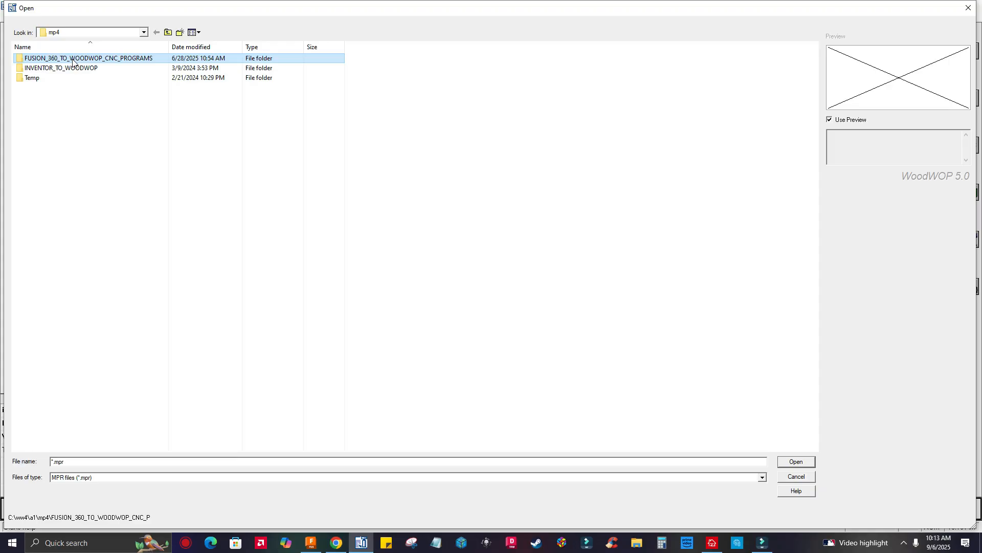
{"action": "double_click", "coordinate": [113, 61]}
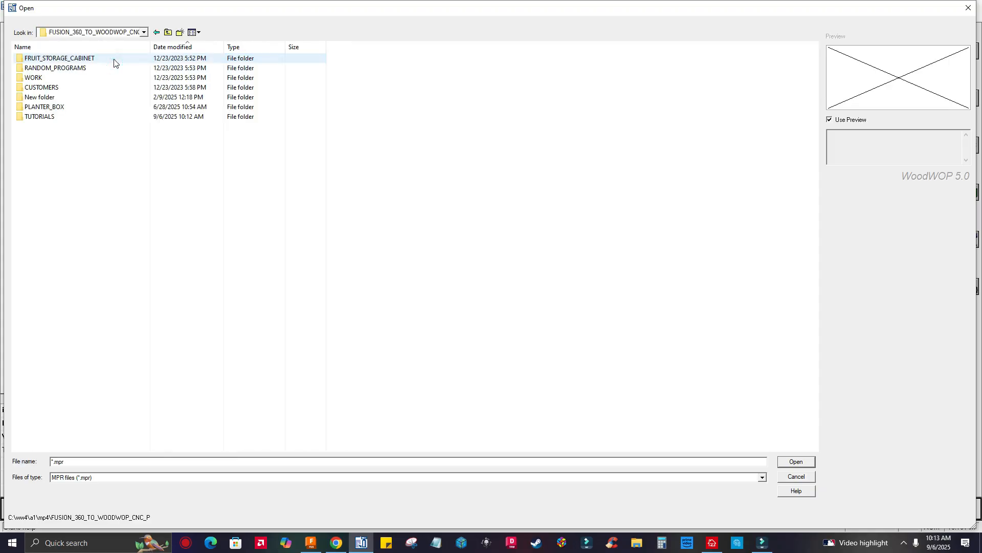
{"action": "double_click", "coordinate": [41, 116]}
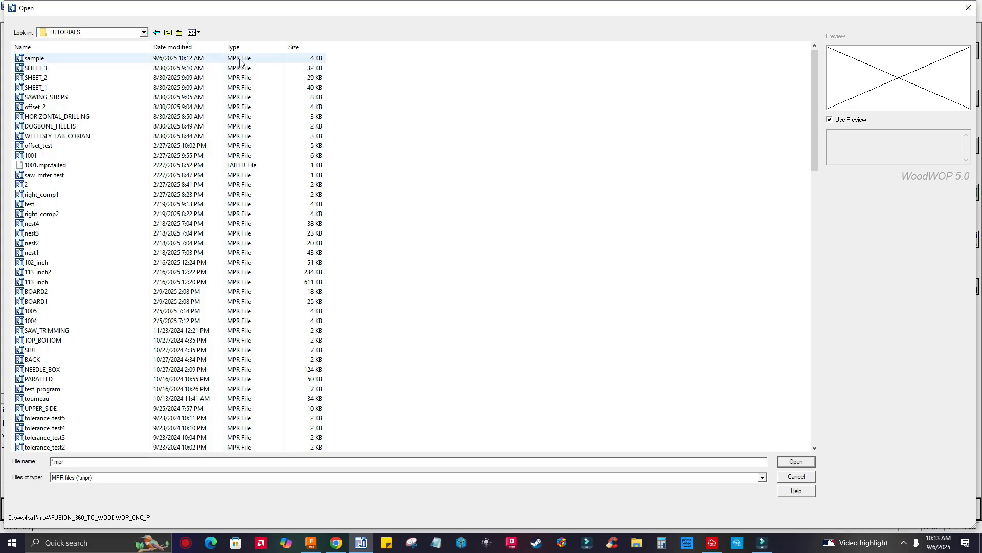
{"action": "left_click", "coordinate": [94, 62]}
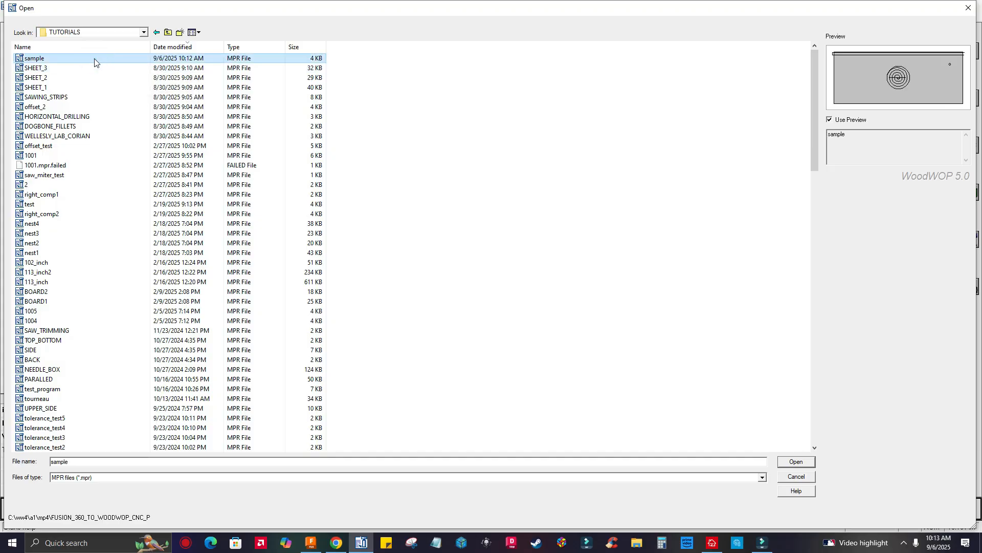
{"action": "left_click", "coordinate": [796, 462]}
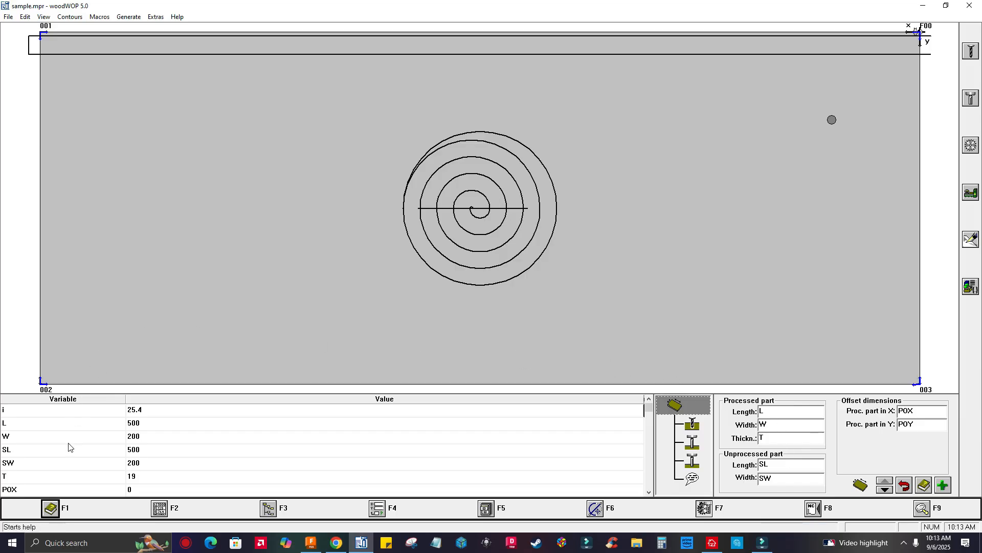
Step: Examine the program's variable table, including part size, stock size, thickness and offset variables
{"action": "left_click", "coordinate": [648, 493]}
{"action": "left_click", "coordinate": [648, 493]}
{"action": "left_click", "coordinate": [649, 492]}
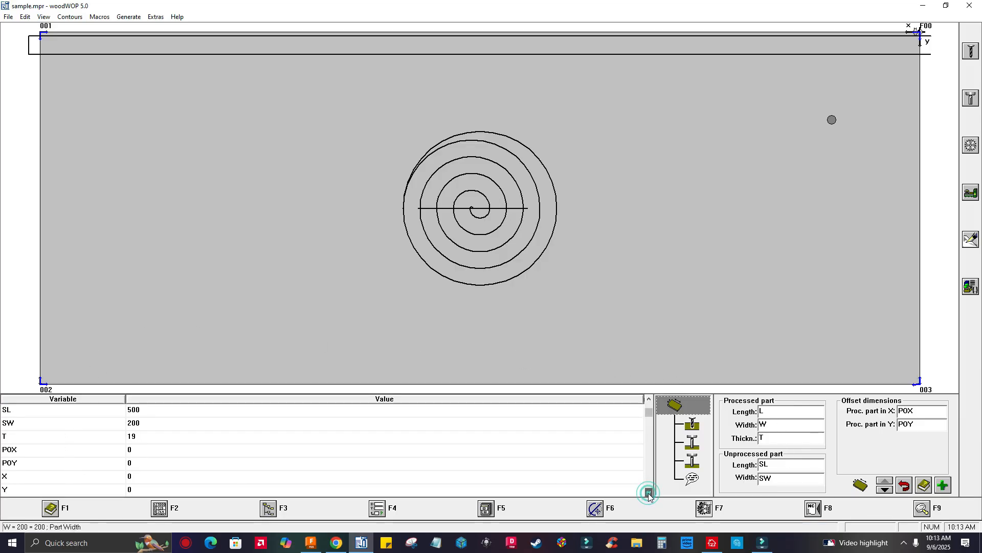
{"action": "left_click", "coordinate": [648, 492]}
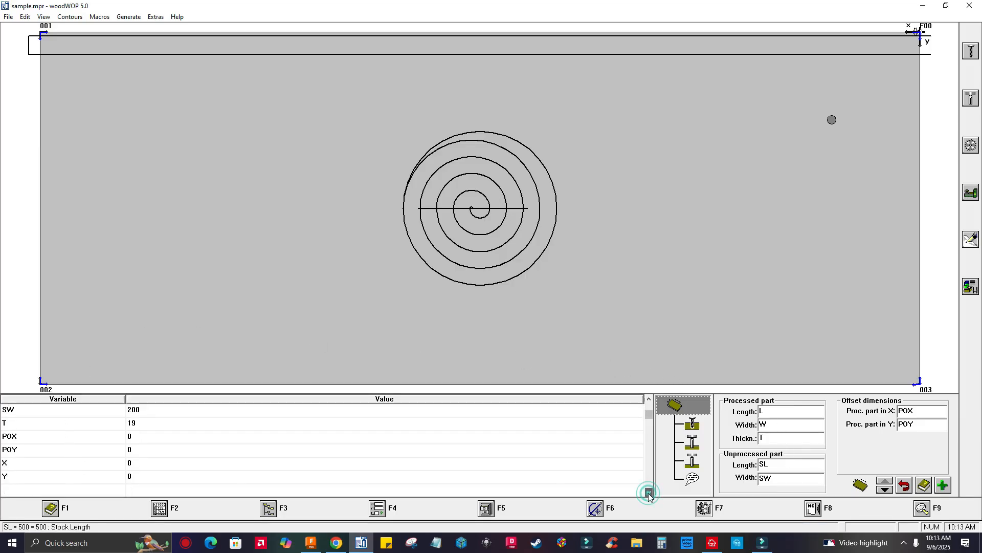
{"action": "left_click", "coordinate": [649, 400]}
{"action": "left_click", "coordinate": [649, 400]}
{"action": "left_click", "coordinate": [649, 399]}
{"action": "left_click", "coordinate": [649, 399]}
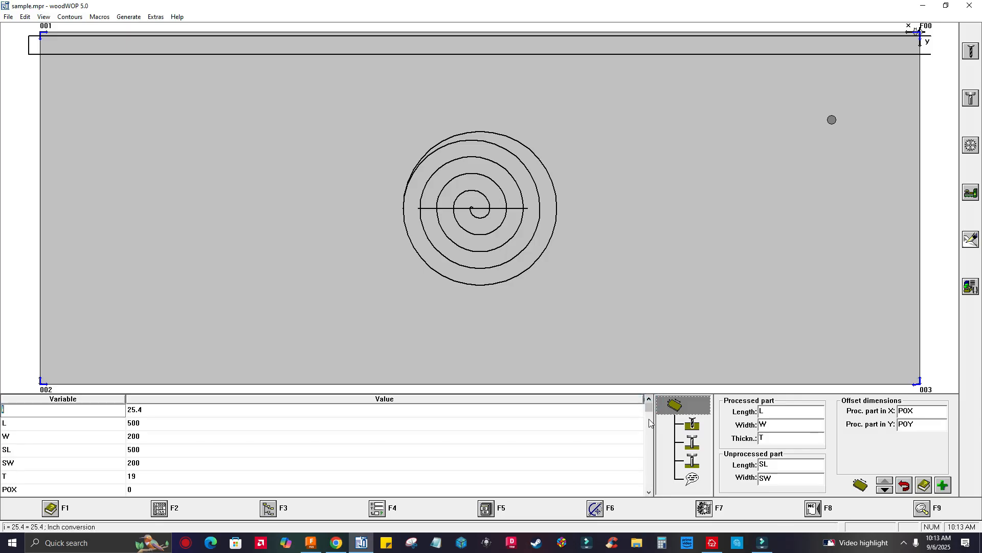
{"action": "left_click", "coordinate": [649, 492]}
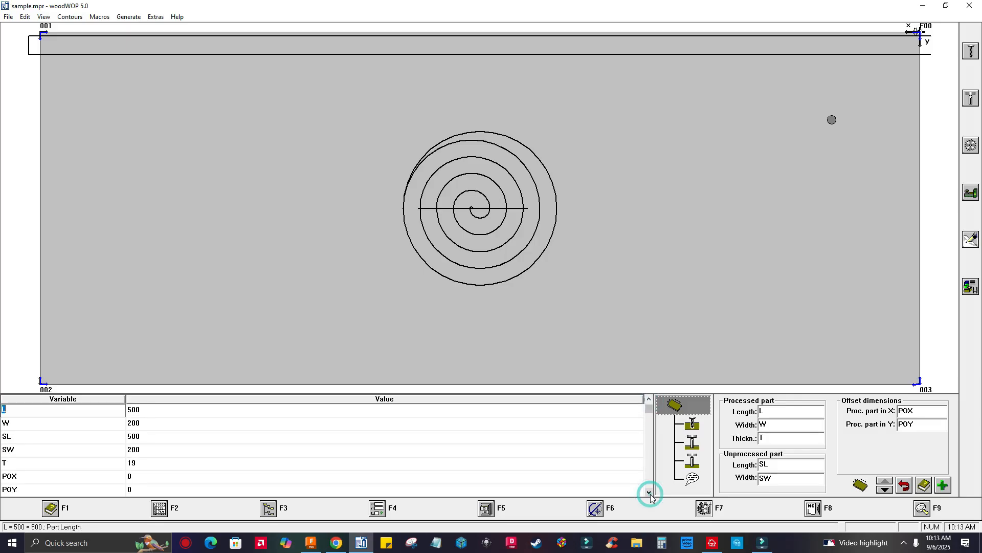
Step: Inspect the parameters of the vertical drilling and of the circular pocket's routing operation, including its start on the contour
{"action": "left_click", "coordinate": [693, 429]}
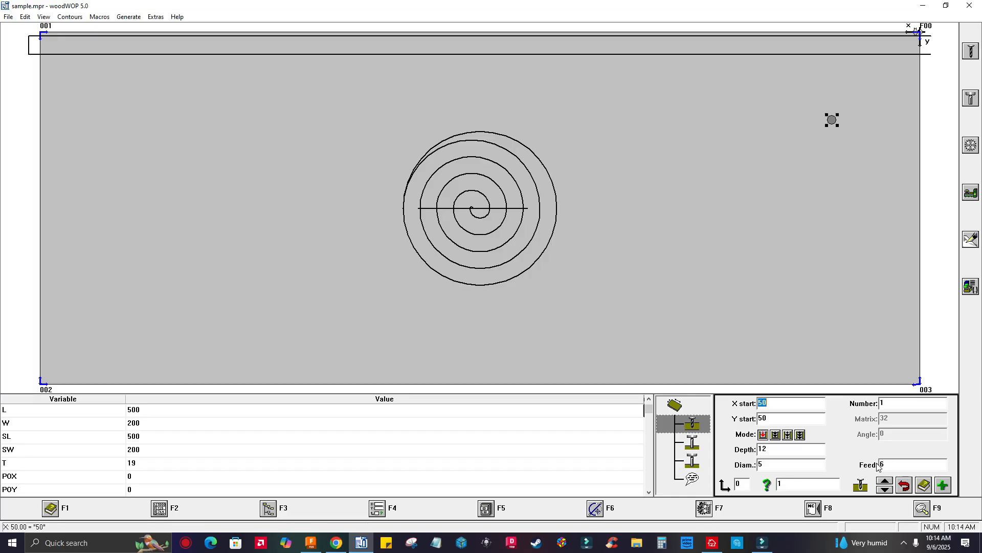
{"action": "left_click", "coordinate": [698, 446]}
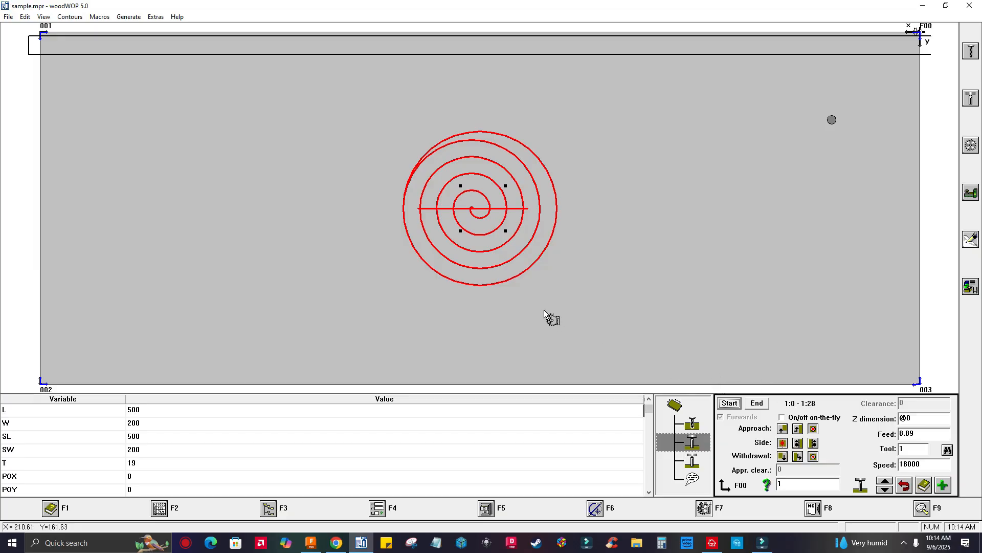
{"action": "left_click", "coordinate": [579, 251]}
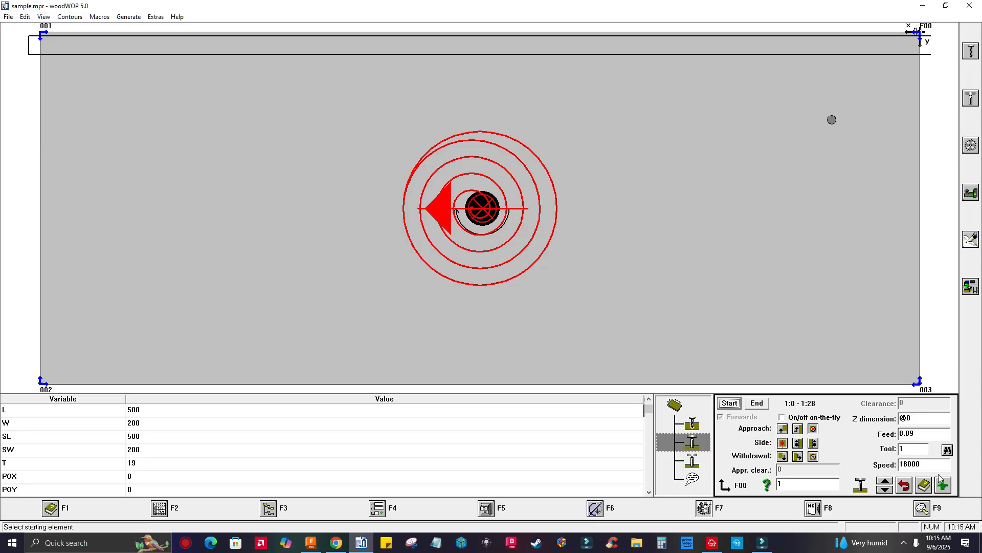
Step: Examine the circular pocket's helical path in the XZ front view, and return to the XY top view
{"action": "left_click", "coordinate": [926, 511]}
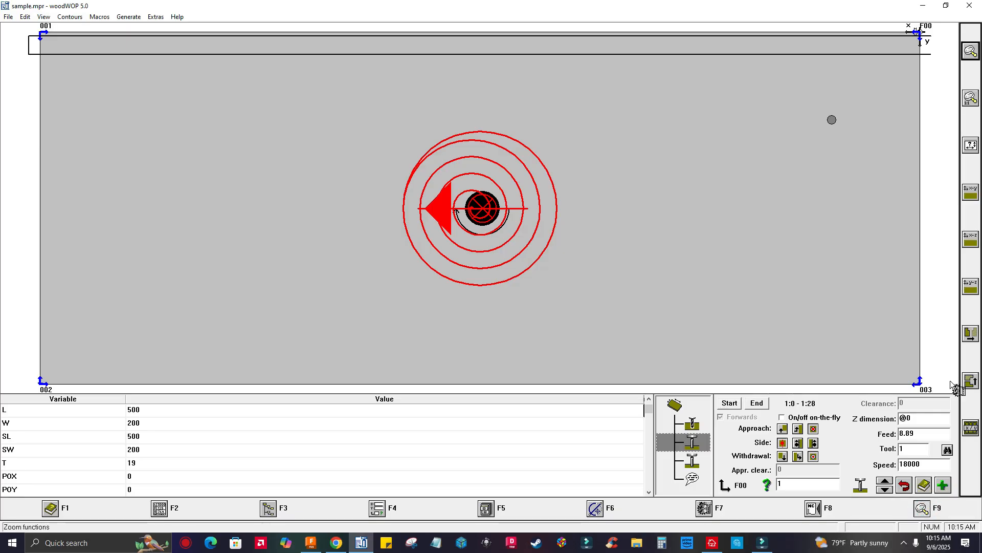
{"action": "left_click", "coordinate": [972, 245]}
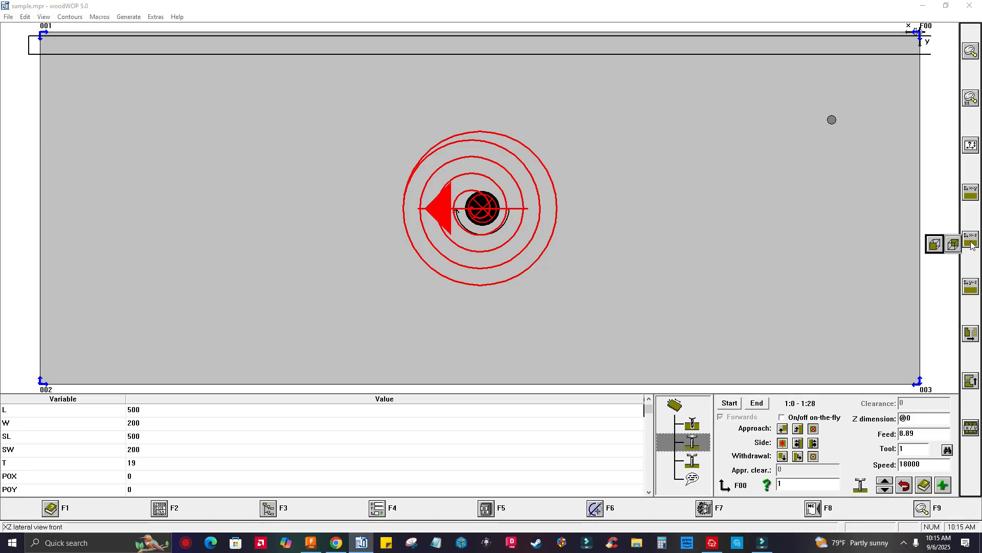
{"action": "left_click", "coordinate": [935, 245]}
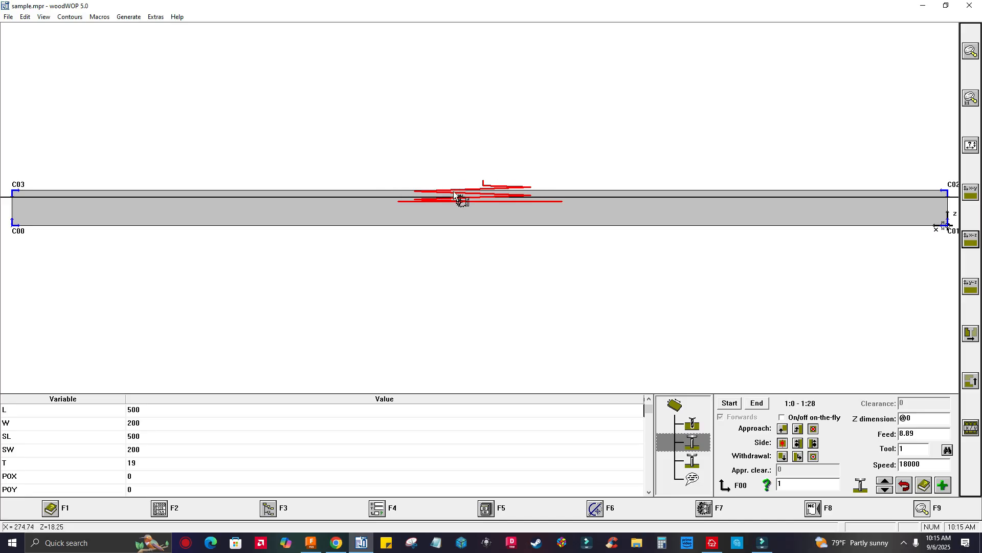
{"action": "left_click", "coordinate": [971, 193]}
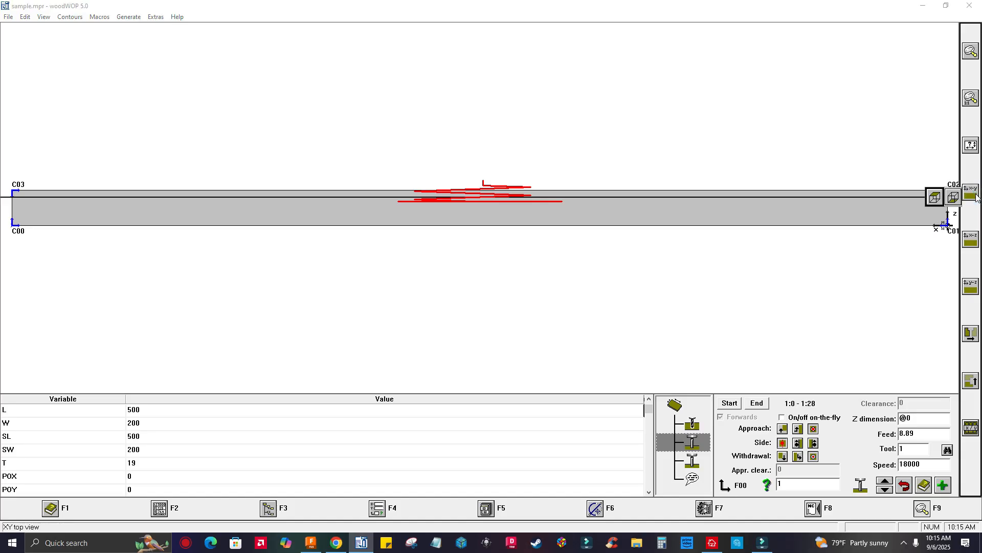
{"action": "left_click", "coordinate": [936, 198]}
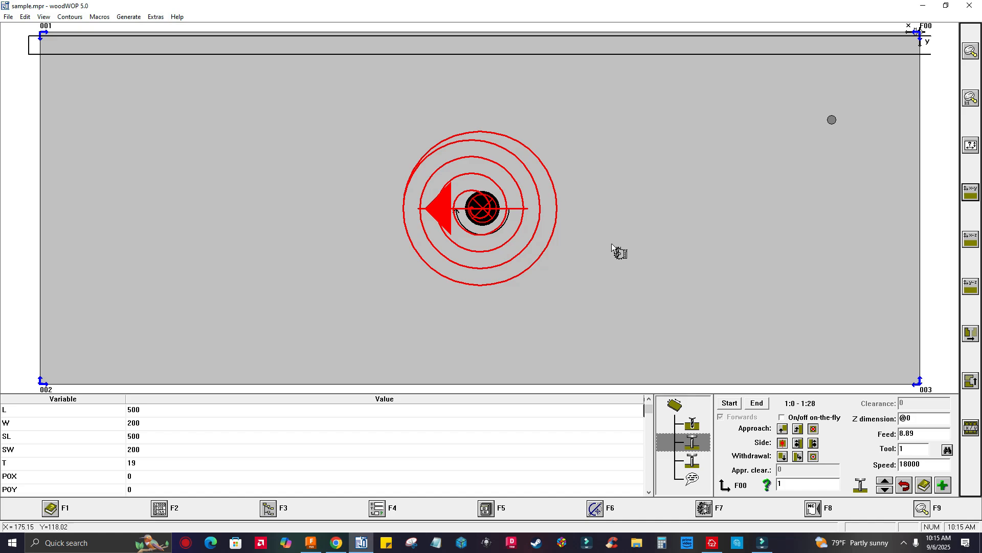
Step: Inspect the second routing operation along the board's long upper edge, including its start on the contour and its complete path
{"action": "left_click", "coordinate": [692, 461]}
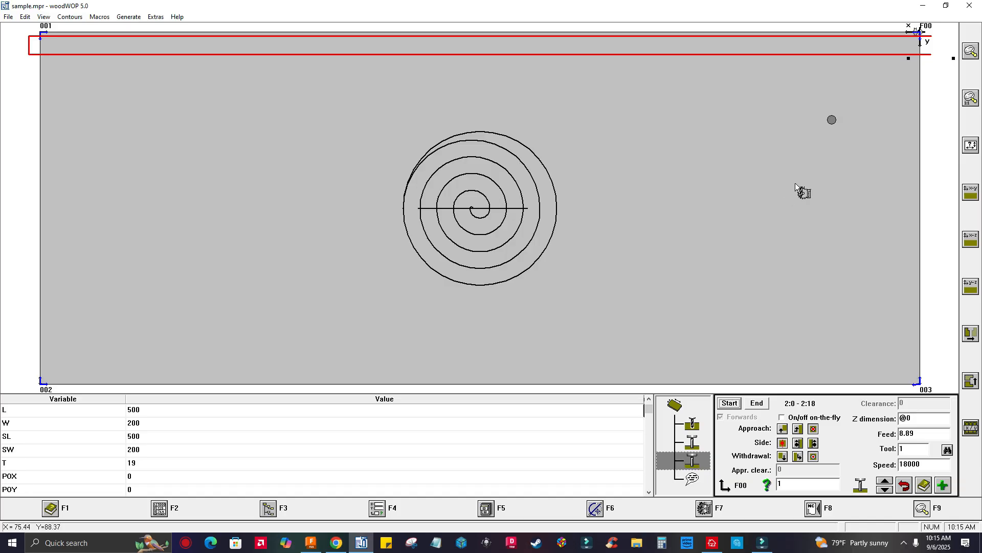
{"action": "right_click", "coordinate": [784, 325]}
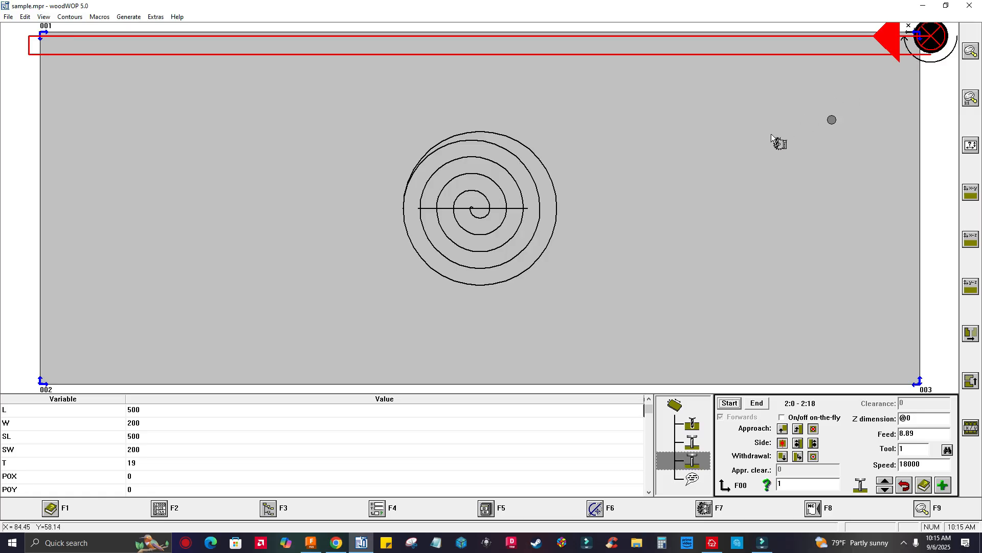
{"action": "scroll", "coordinate": [771, 134], "scroll_direction": "down", "scroll_amount": 2}
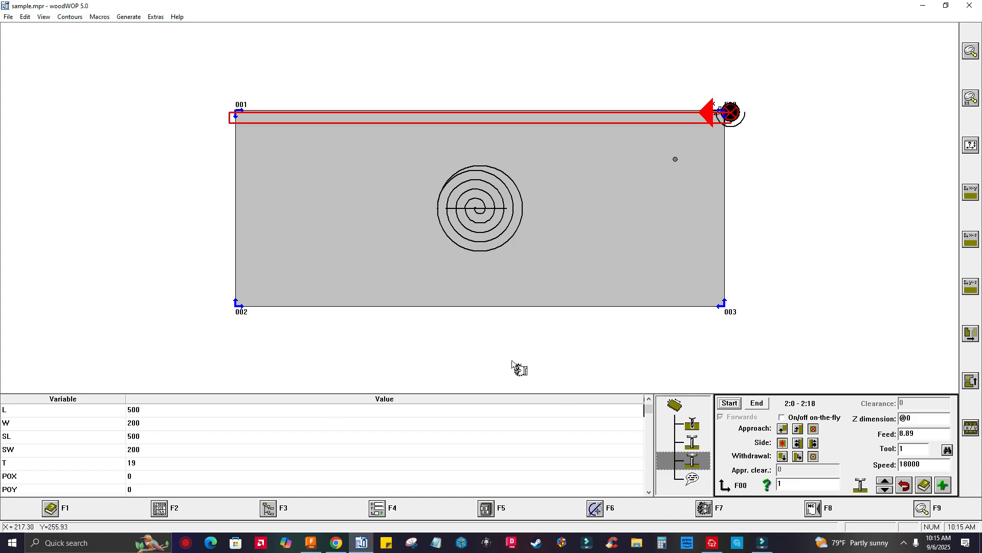
Step: Set the part offset variables POX to 50 and POY to 25 to shift the part relative to the stock
{"action": "left_click", "coordinate": [648, 492]}
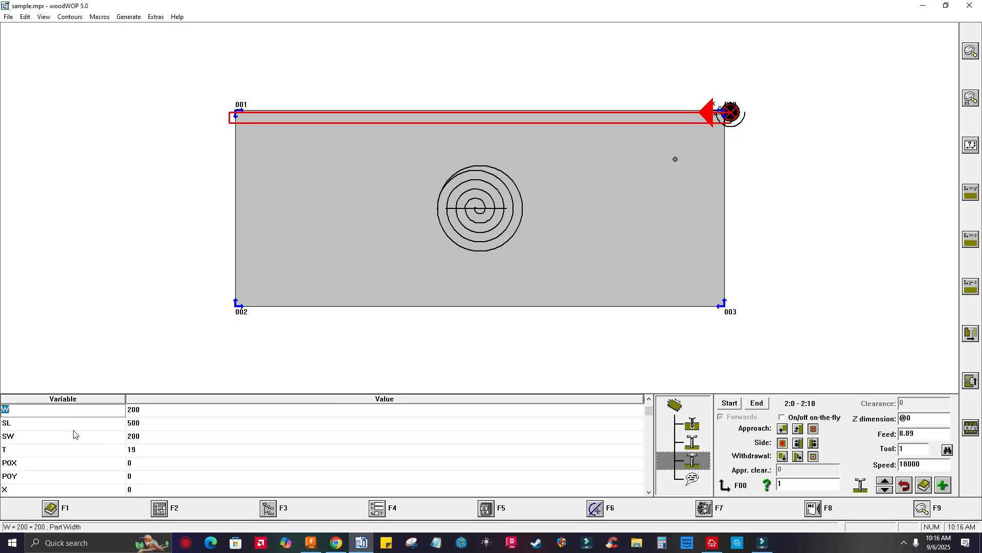
{"action": "left_click", "coordinate": [165, 464]}
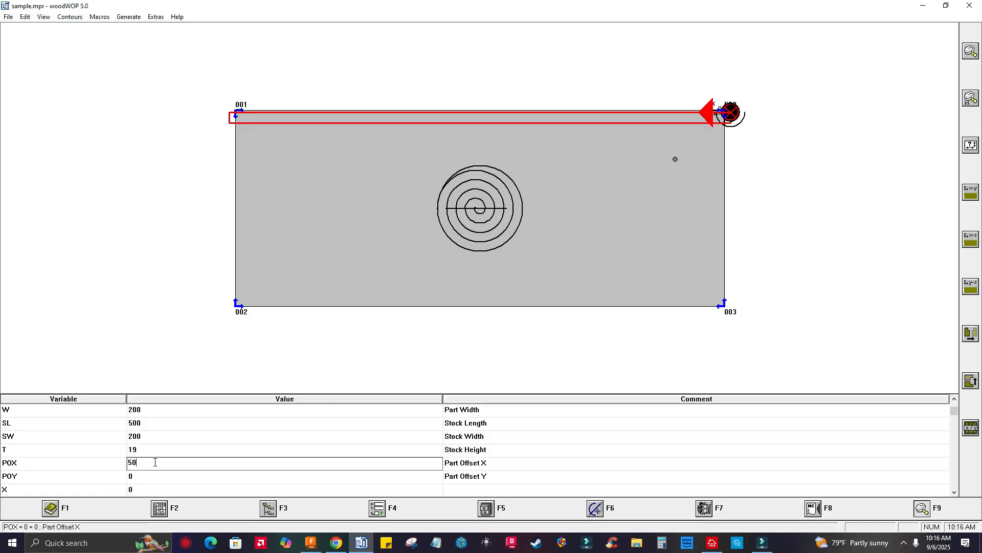
{"action": "key", "text": "Tab"}
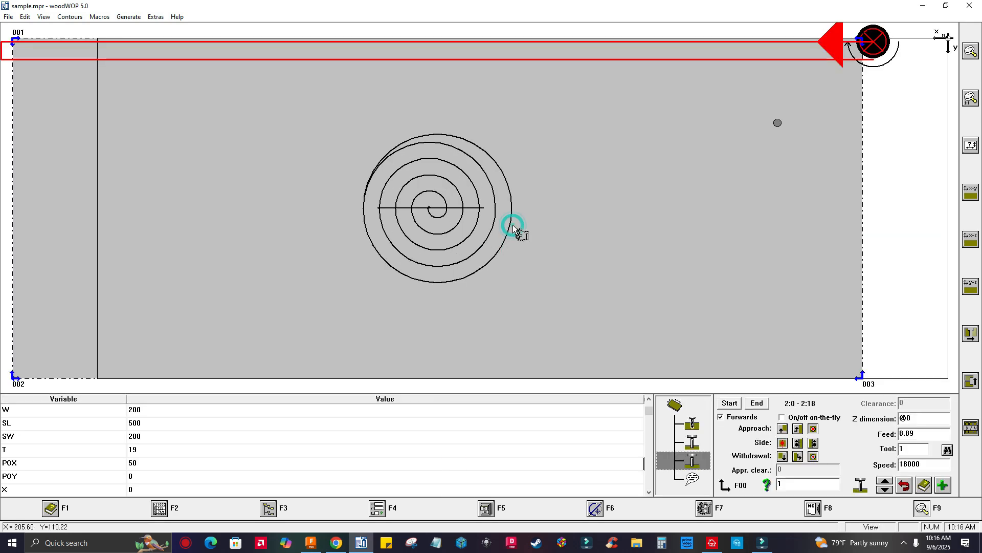
{"action": "left_click", "coordinate": [513, 225]}
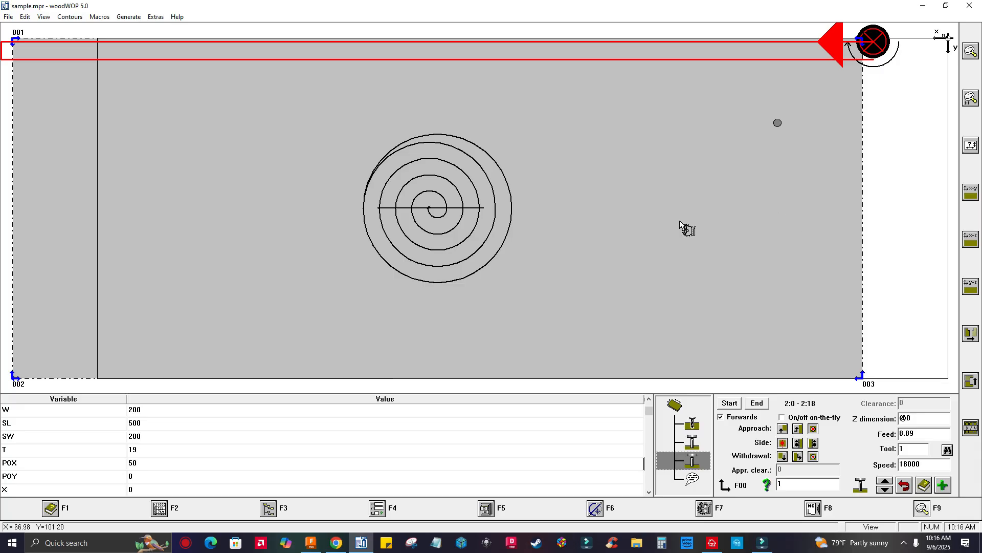
{"action": "left_click", "coordinate": [144, 478]}
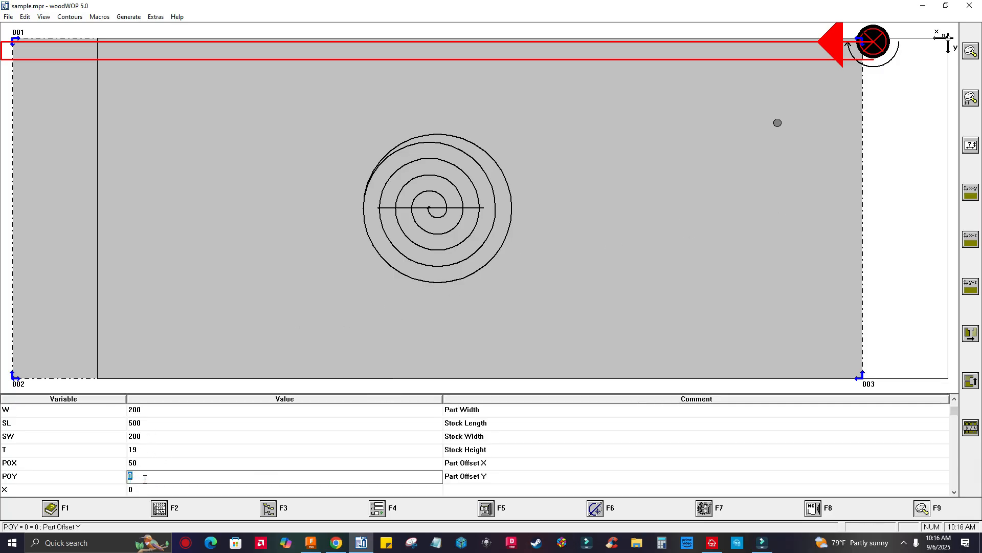
{"action": "type", "text": "25"}
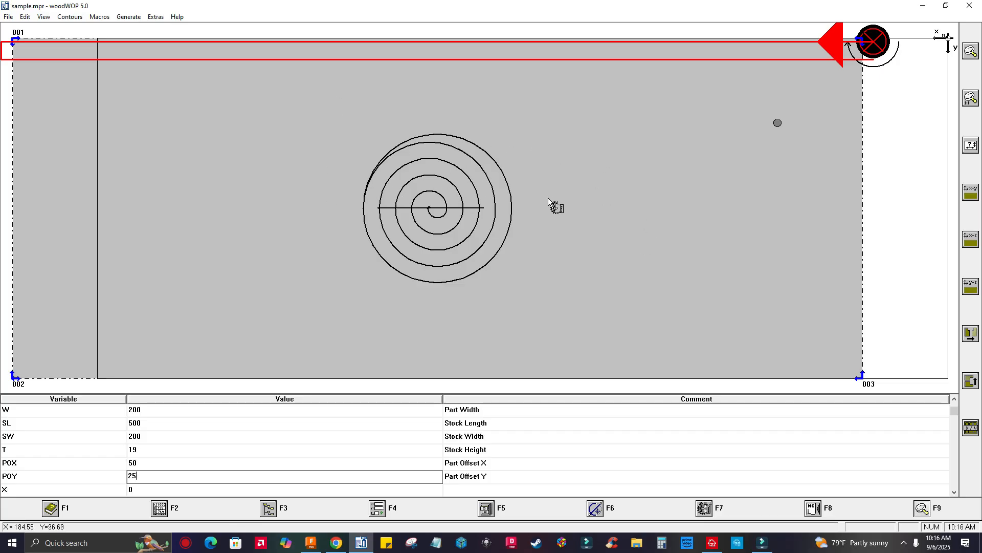
{"action": "key", "text": "Return"}
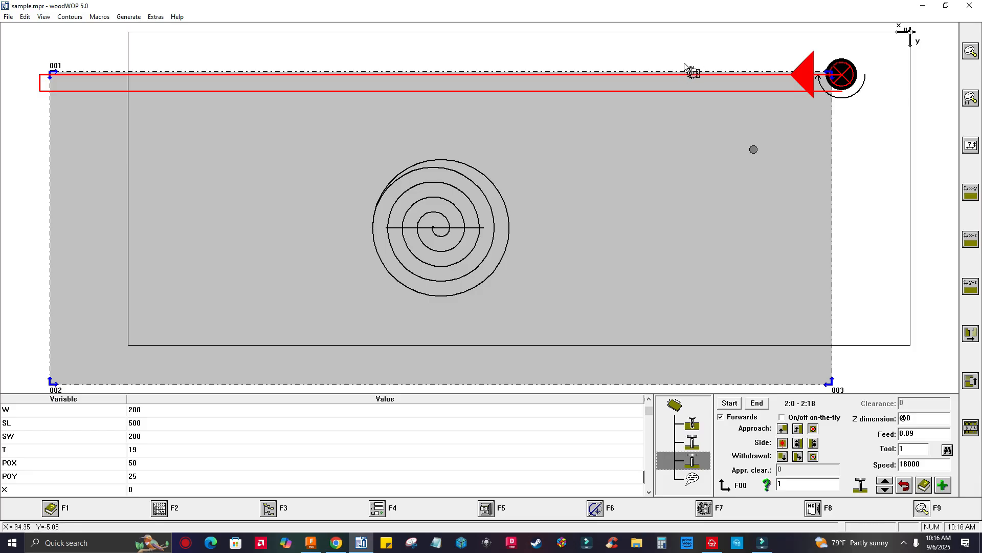
Step: Reset the part offset variables POX and POY to 0 and apply them to the drawing
{"action": "left_click", "coordinate": [146, 464]}
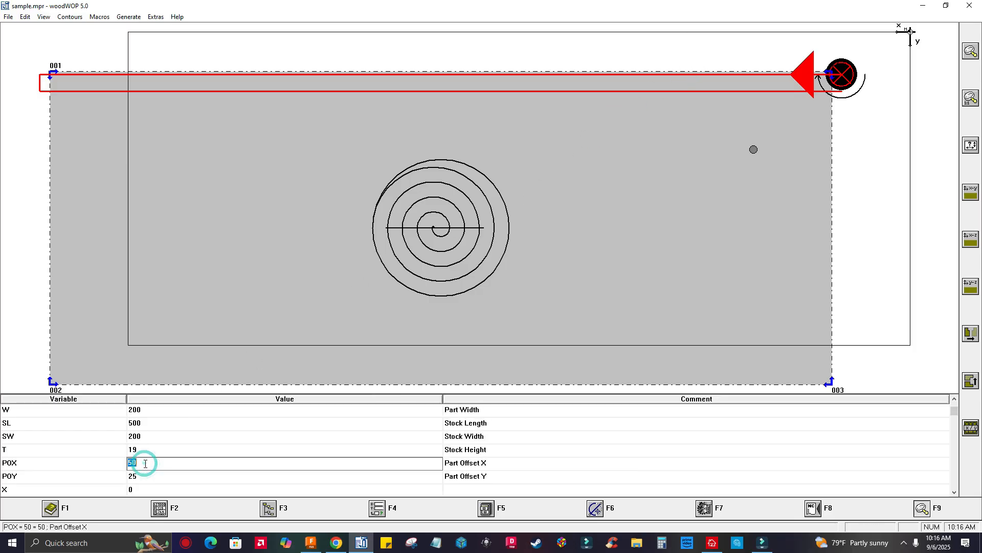
{"action": "type", "text": "0"}
{"action": "left_click", "coordinate": [143, 474]}
{"action": "type", "text": "0"}
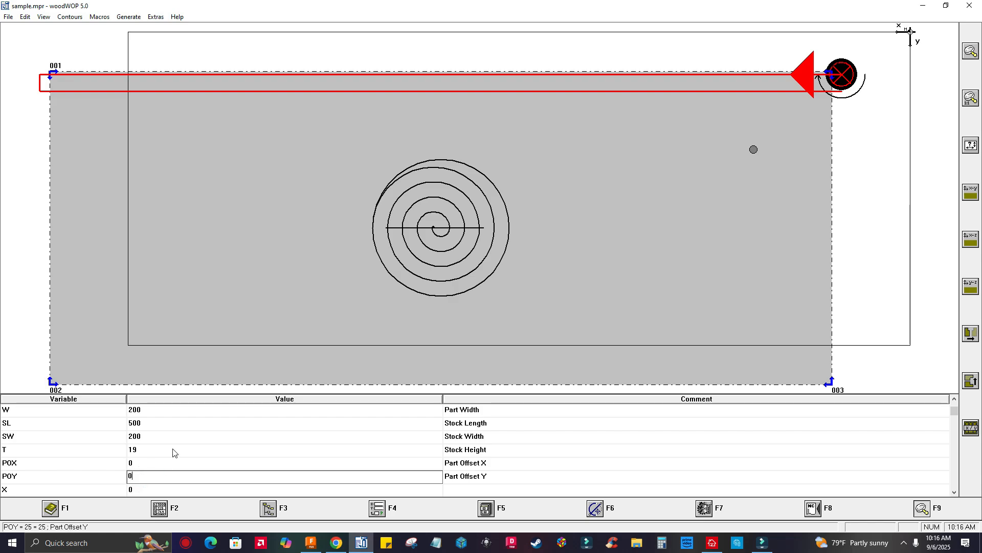
{"action": "left_click", "coordinate": [338, 255]}
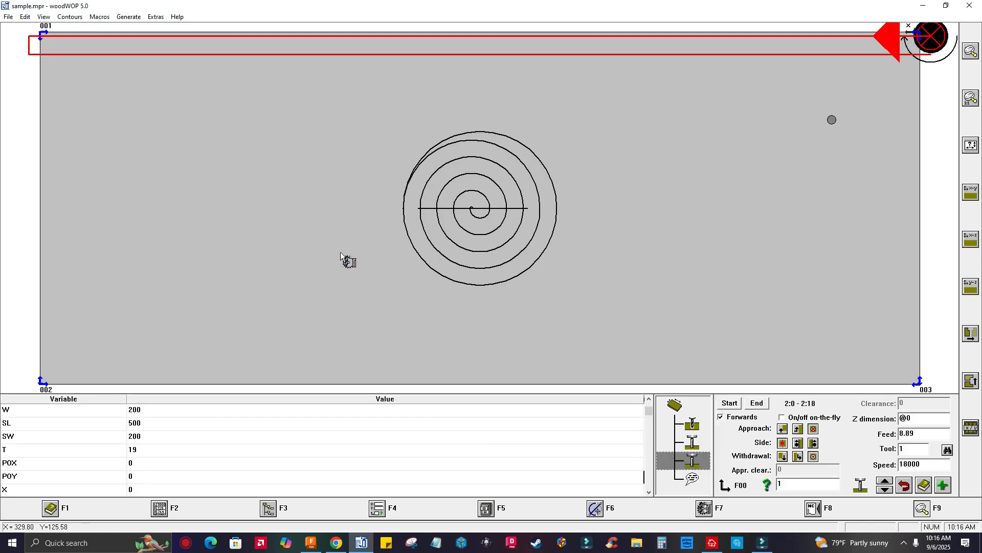